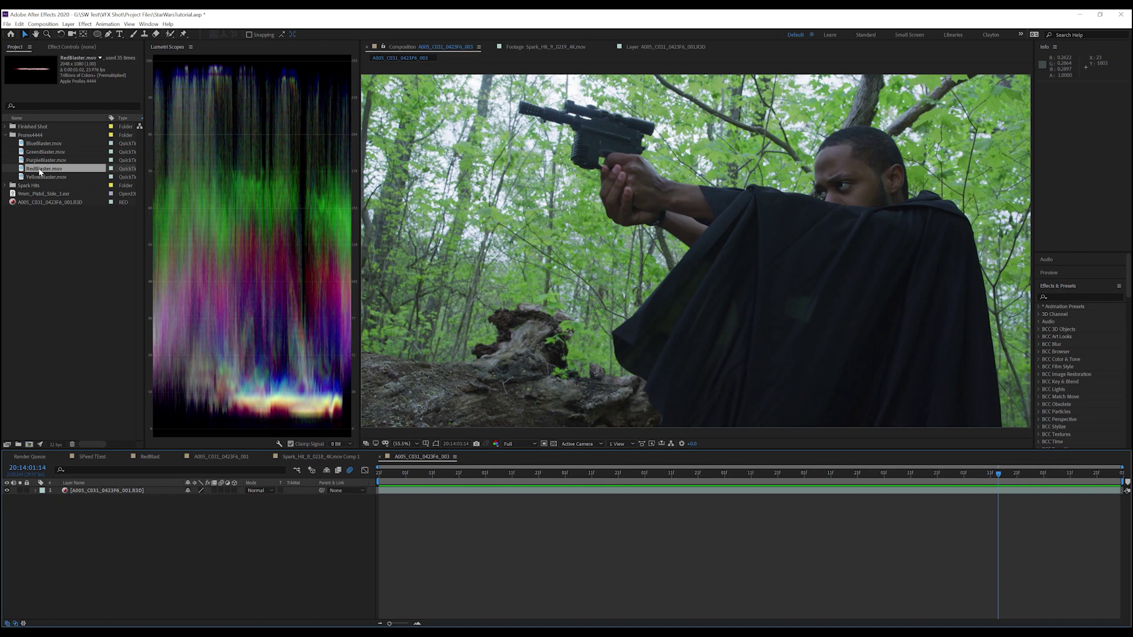
Step: Add RedBlaster.mov as a layer at the playhead and scale it down
{"action": "left_click_drag", "start_coordinate": [46, 170], "coordinate": [998, 486]}
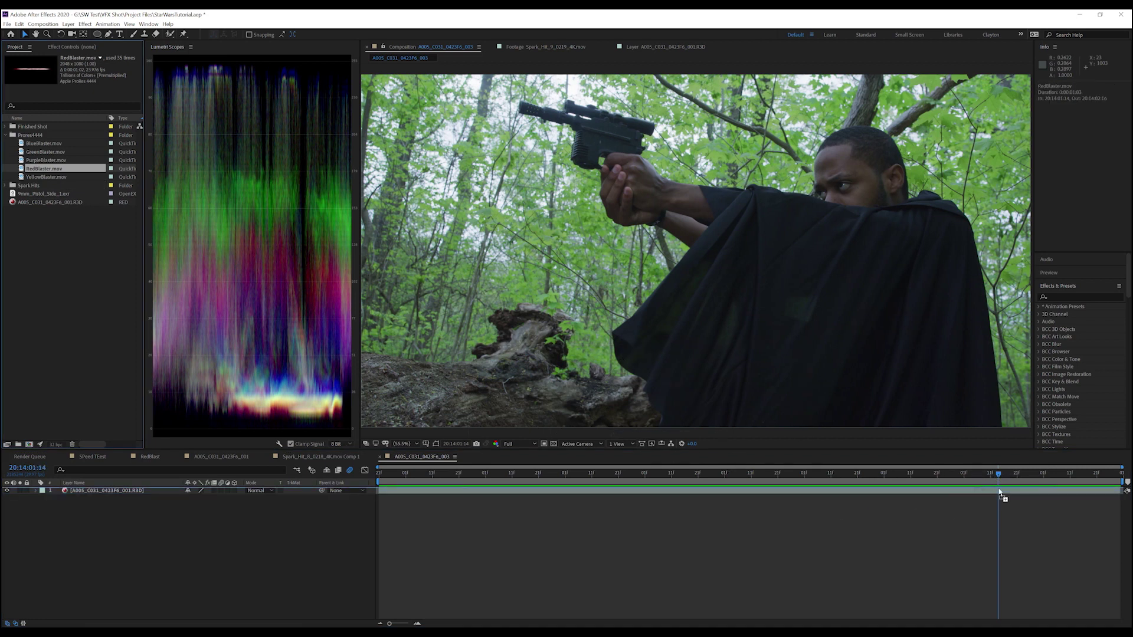
{"action": "left_click_drag", "start_coordinate": [998, 485], "coordinate": [1006, 496]}
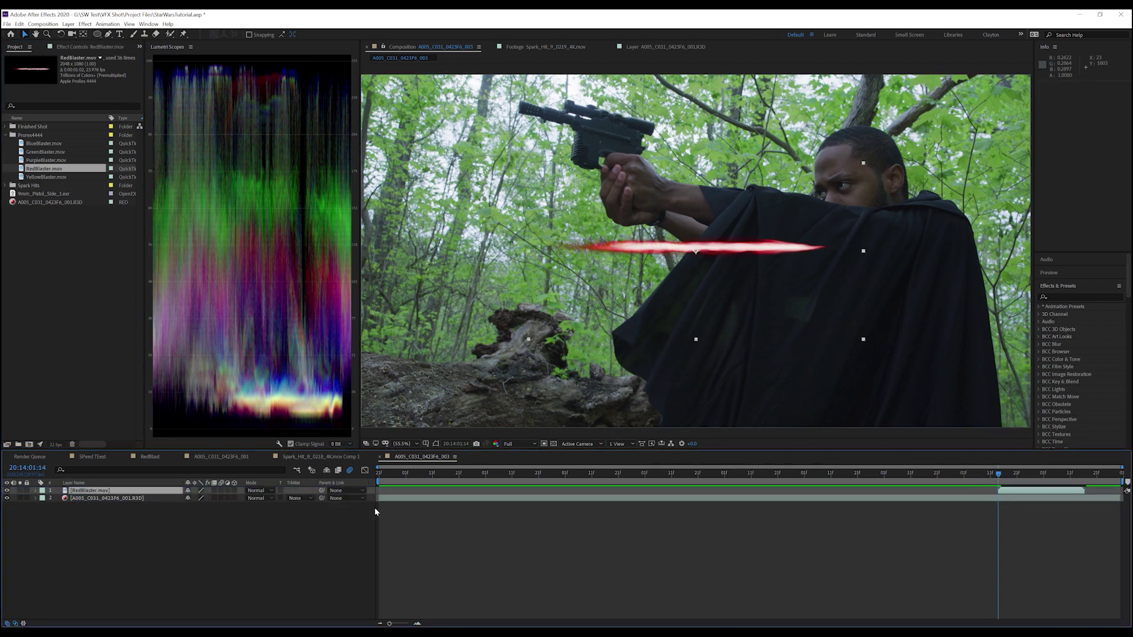
{"action": "key", "text": "s"}
{"action": "left_click_drag", "start_coordinate": [199, 503], "coordinate": [197, 501]}
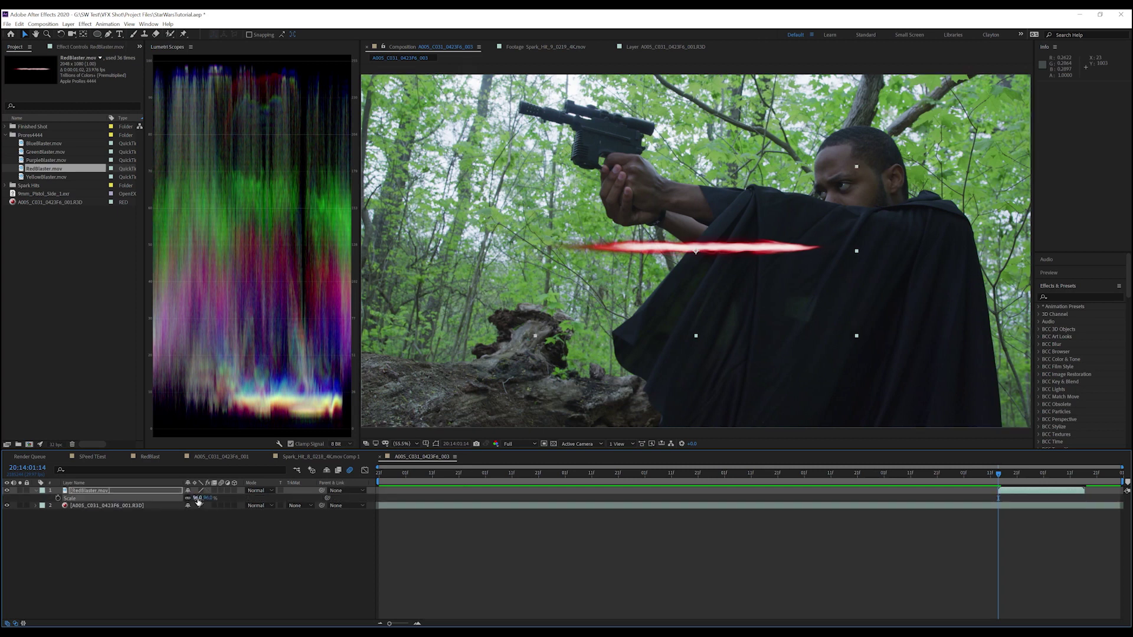
Step: Position the blaster bolt at the gun muzzle, aimed toward the upper left
{"action": "double_click", "coordinate": [89, 490]}
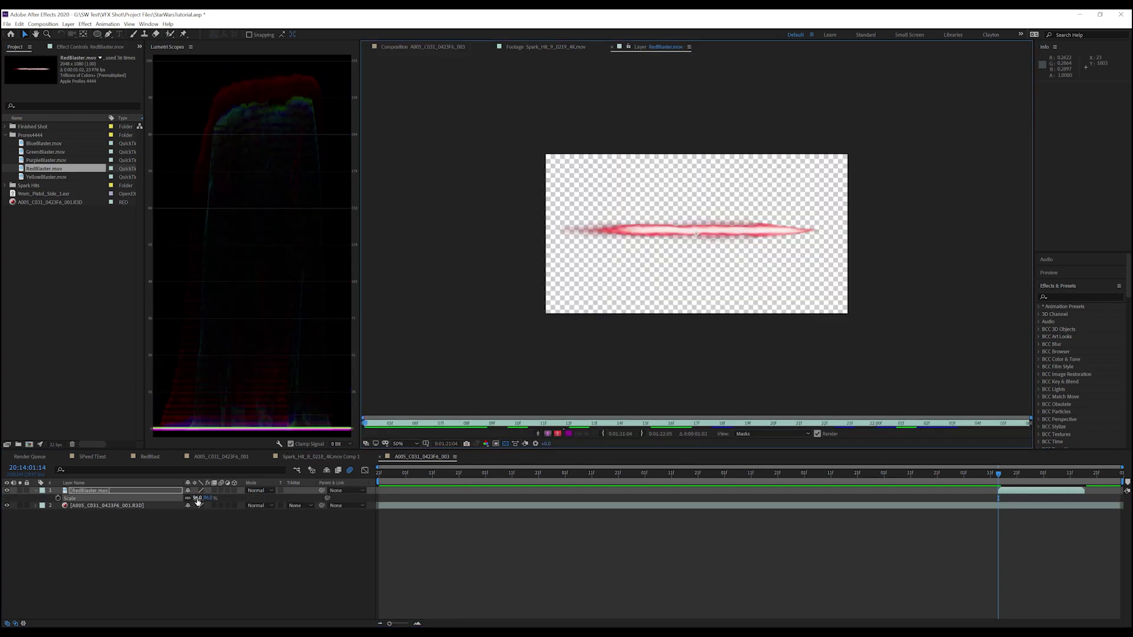
{"action": "left_click", "coordinate": [412, 49]}
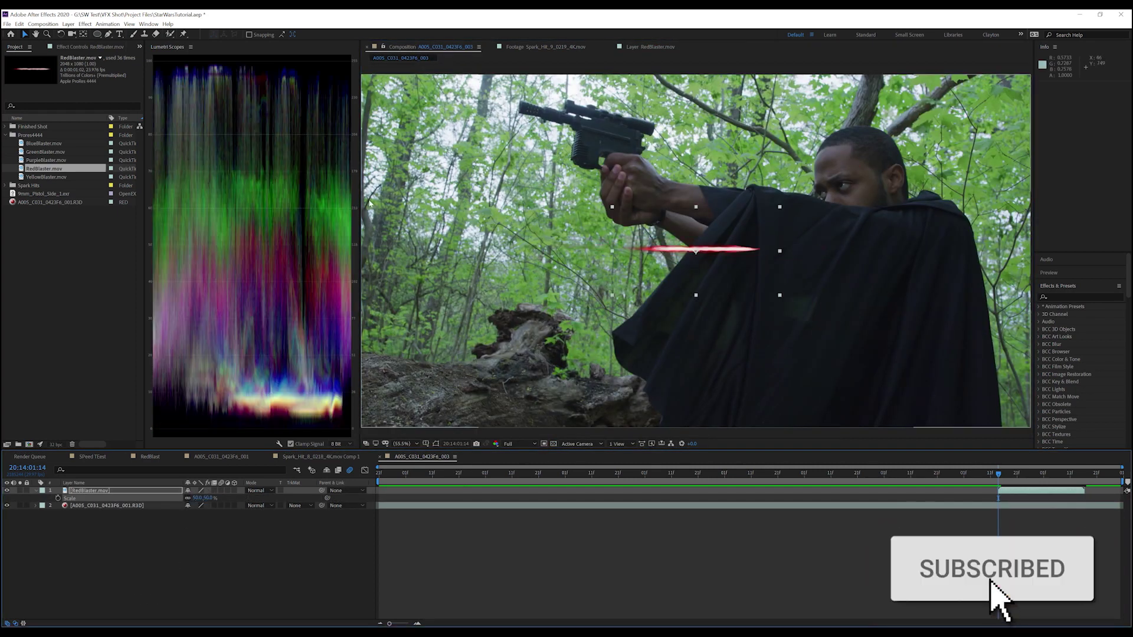
{"action": "mouse_move", "coordinate": [745, 261]}
{"action": "left_mouse_down"}
{"action": "mouse_move", "coordinate": [492, 106]}
{"action": "mouse_move", "coordinate": [536, 107]}
{"action": "left_mouse_up"}
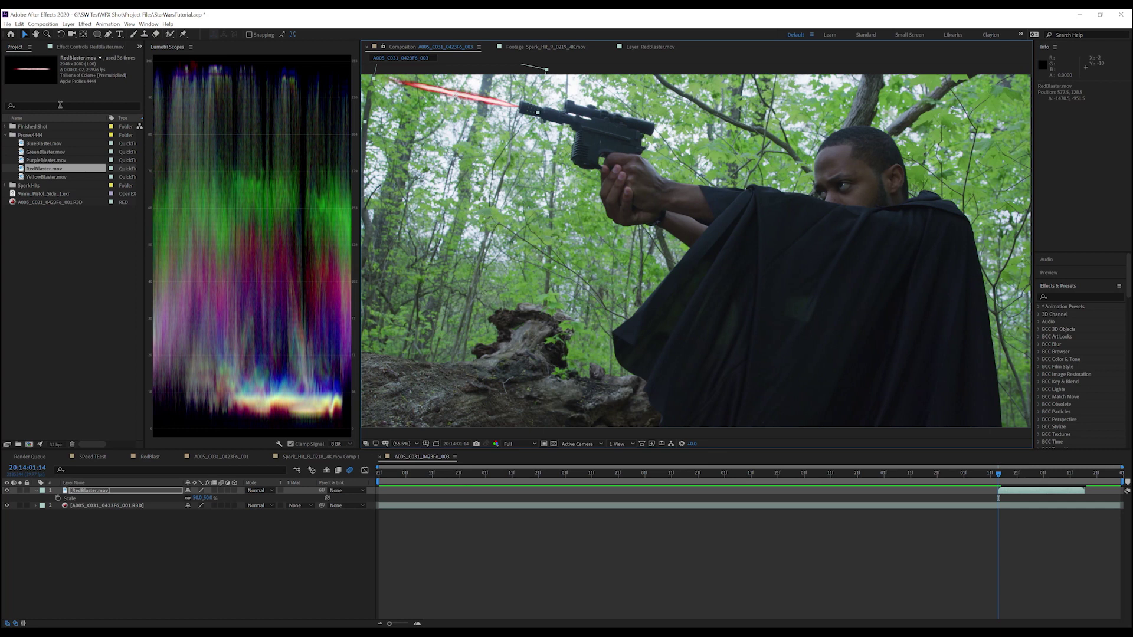
{"action": "key", "text": "ctrl+space"}
{"action": "type", "text": "unm"}
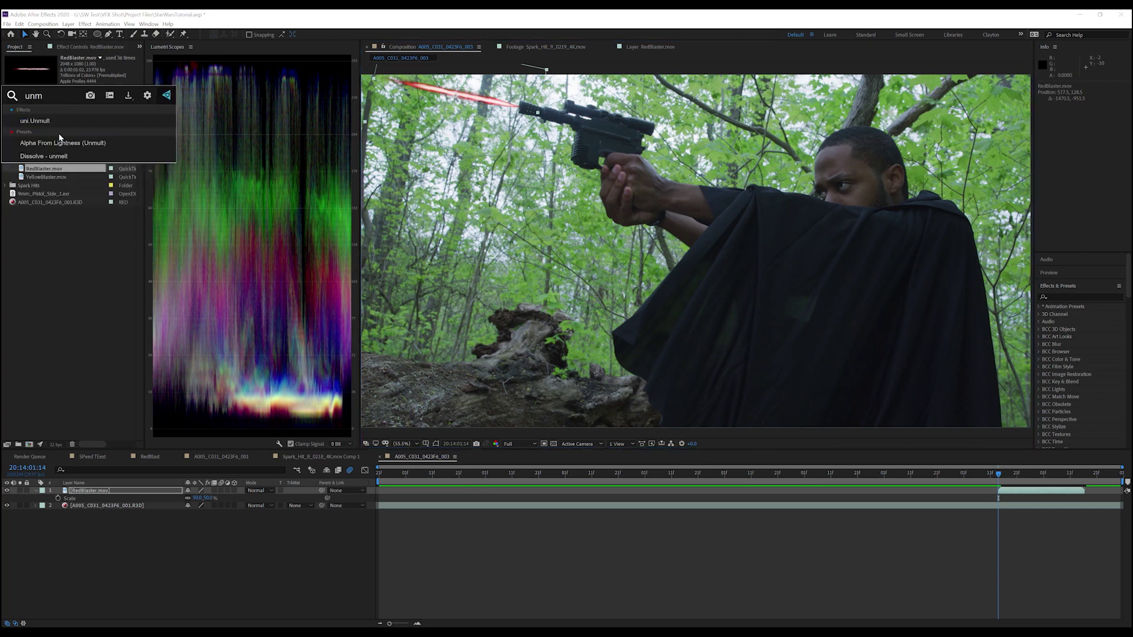
Step: Apply uni.Unmult to the bolt and search Effects & Presets for Alpha From Lightness
{"action": "left_click", "coordinate": [56, 122]}
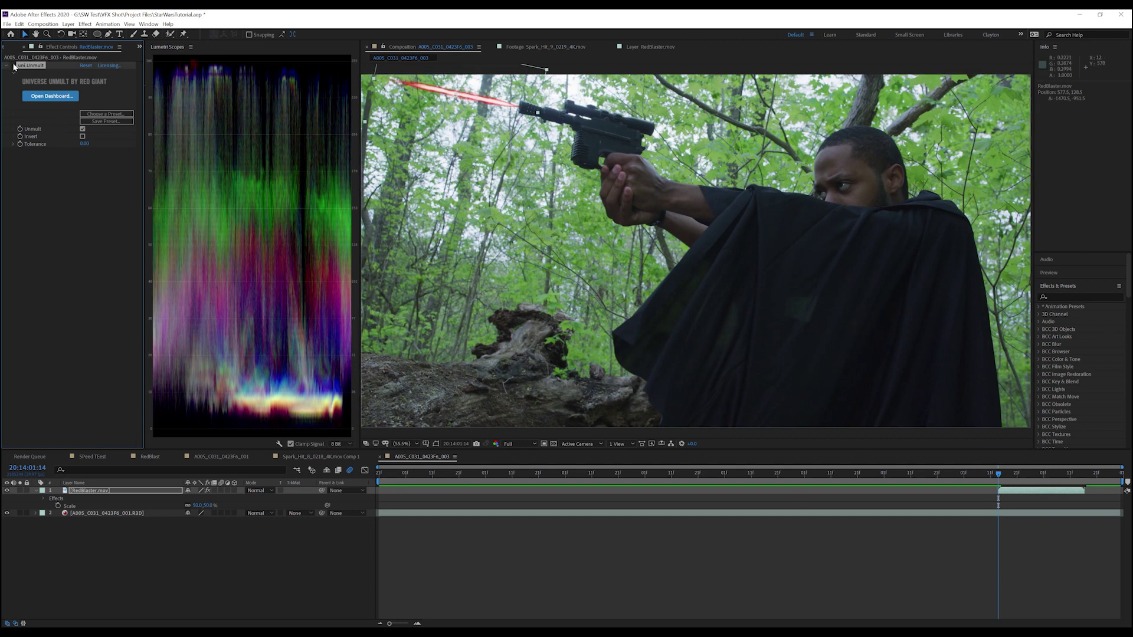
{"action": "left_click", "coordinate": [1071, 297]}
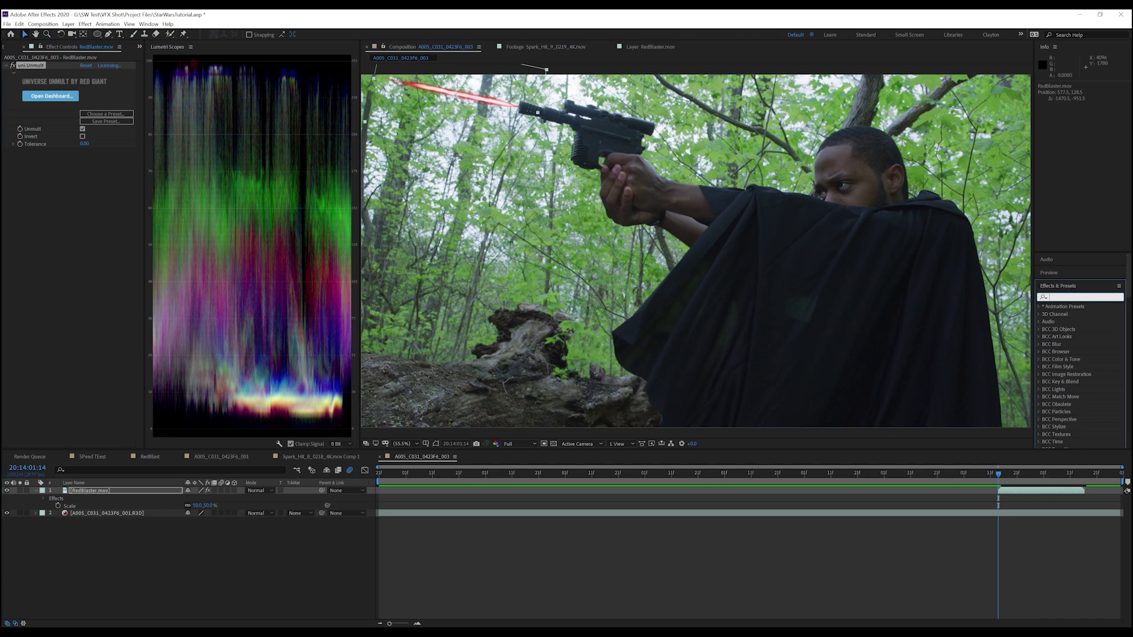
{"action": "type", "text": "alpha from light"}
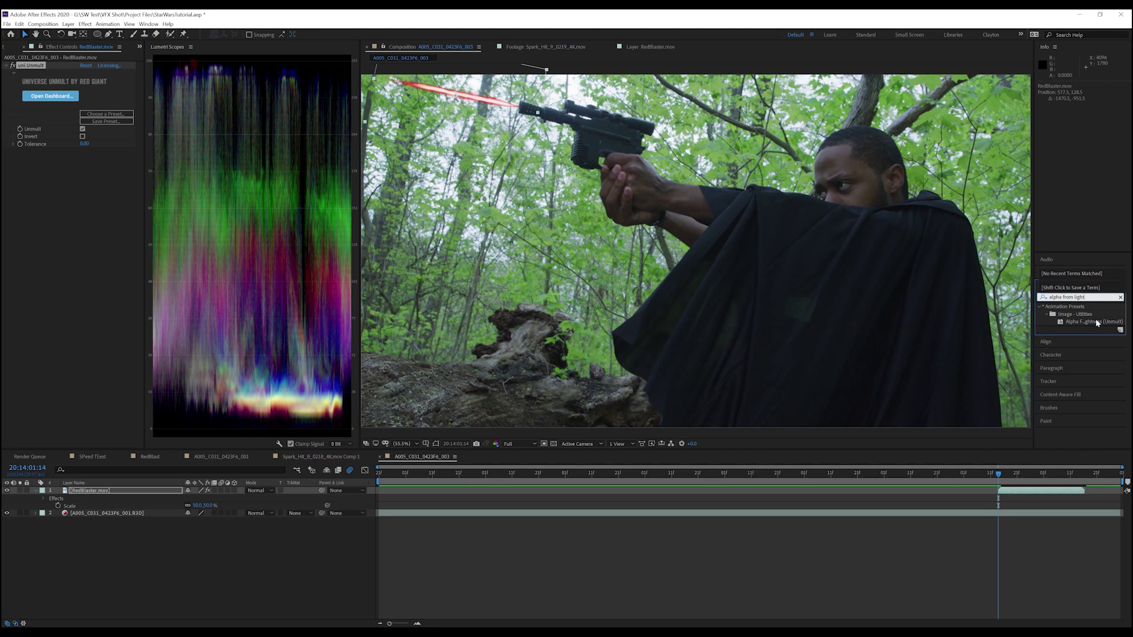
{"action": "key", "text": "Return"}
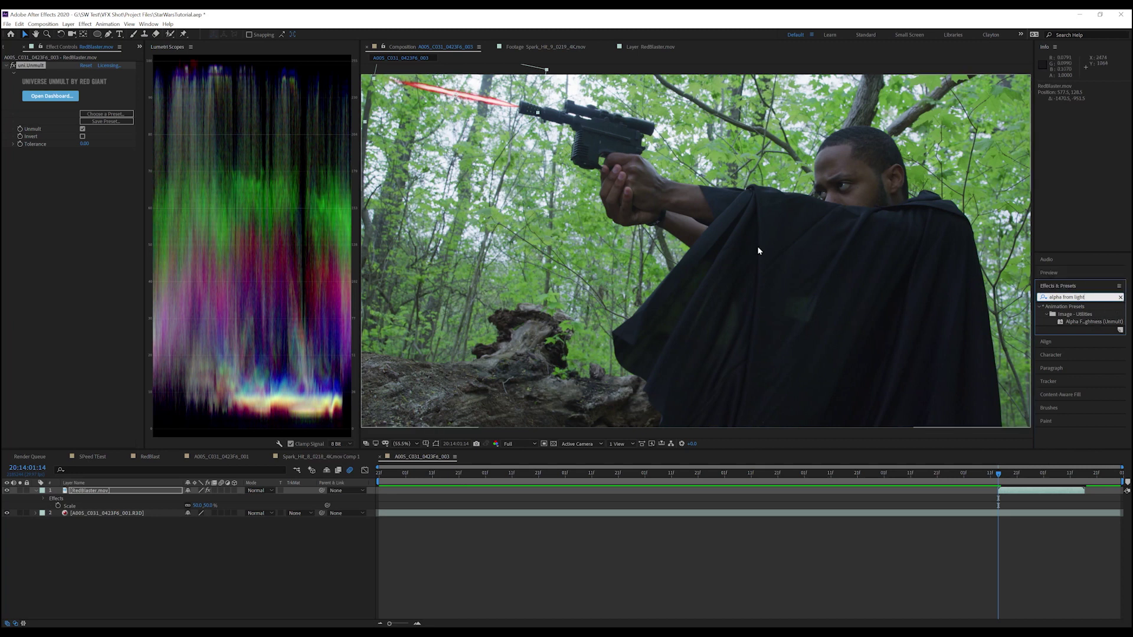
{"action": "left_click", "coordinate": [1121, 298]}
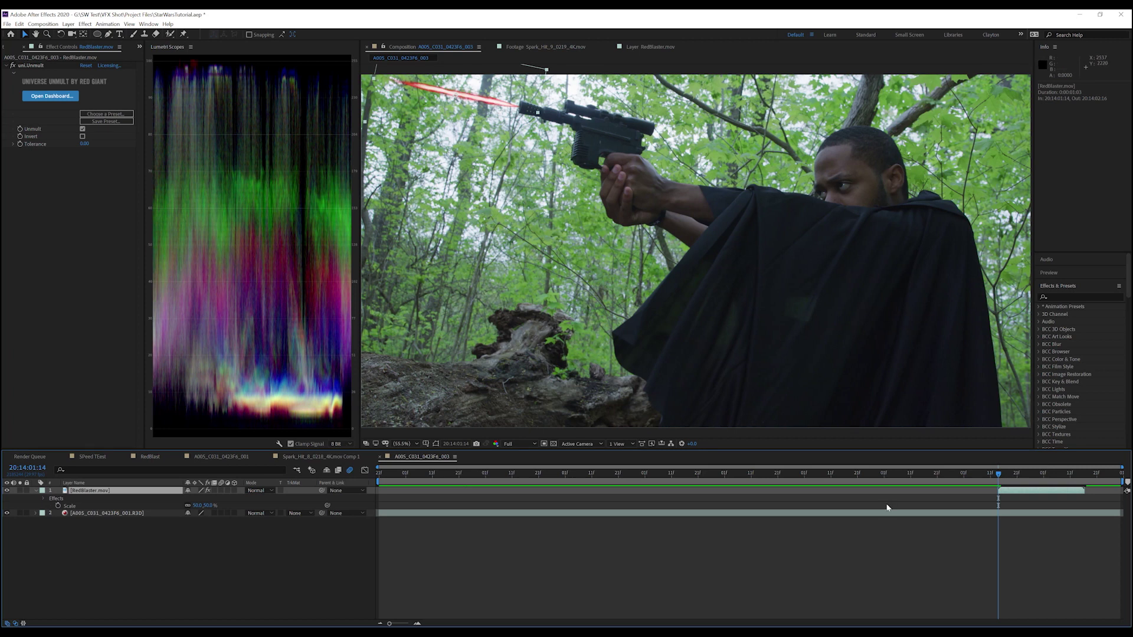
Step: Duplicate the bolt layer and rename the lower copy BottomLaser
{"action": "key", "text": "ctrl+d"}
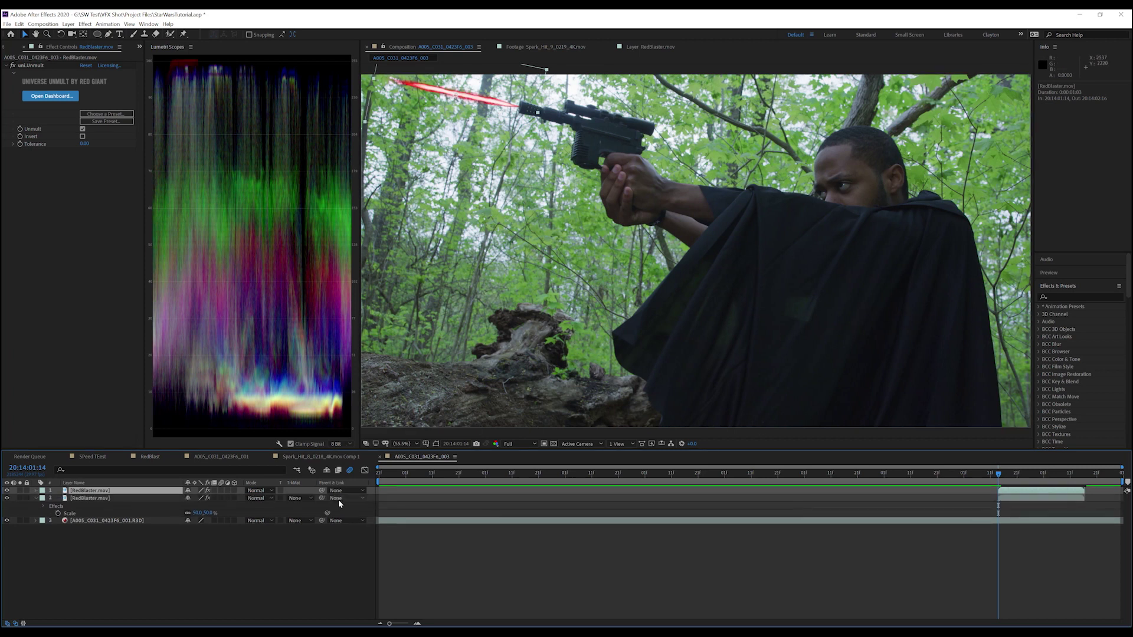
{"action": "left_click", "coordinate": [99, 499]}
{"action": "key", "text": "Return"}
{"action": "type", "text": "B"}
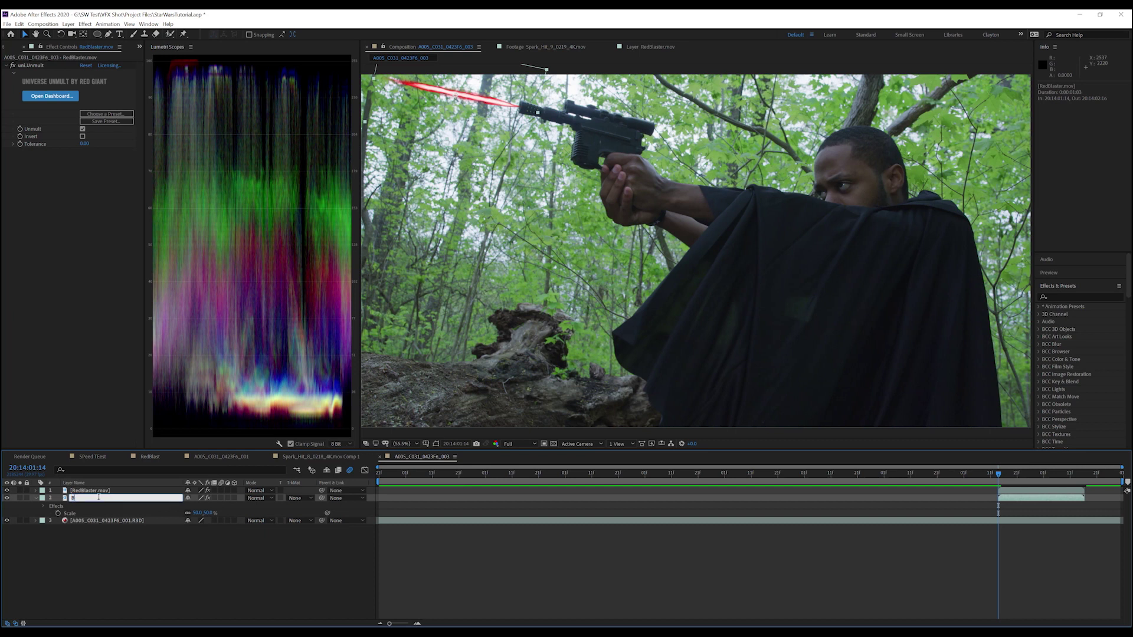
{"action": "type", "text": "ser"}
{"action": "key", "text": "Return"}
Step: Rename the upper bolt layer TopLaser
{"action": "left_click", "coordinate": [103, 491]}
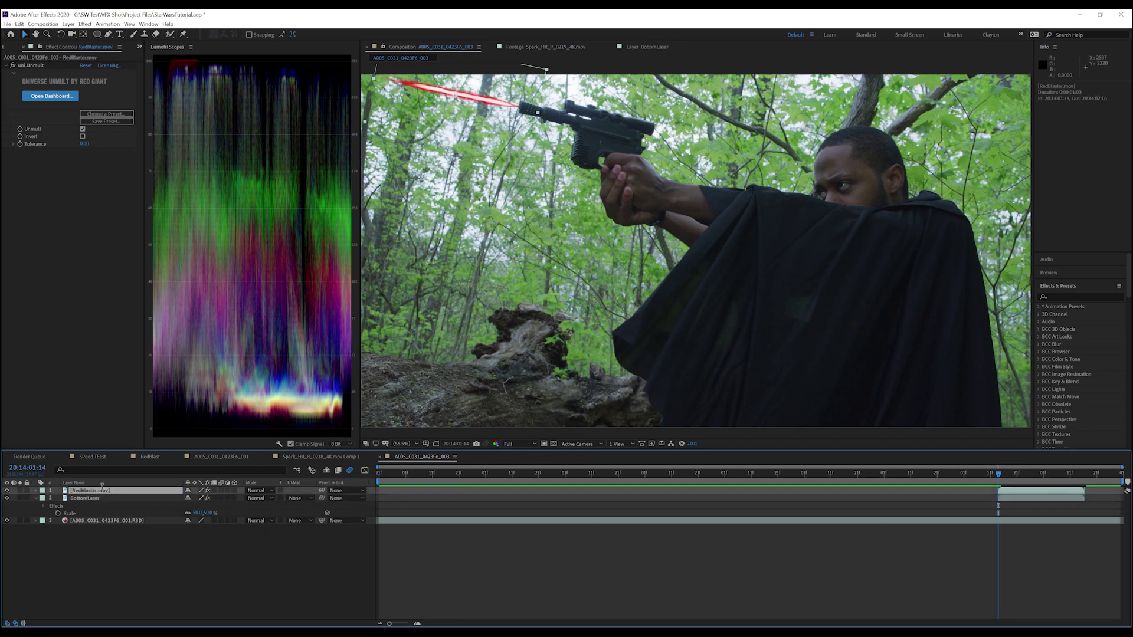
{"action": "key", "text": "Return"}
{"action": "type", "text": "TopLaser"}
{"action": "key", "text": "Return"}
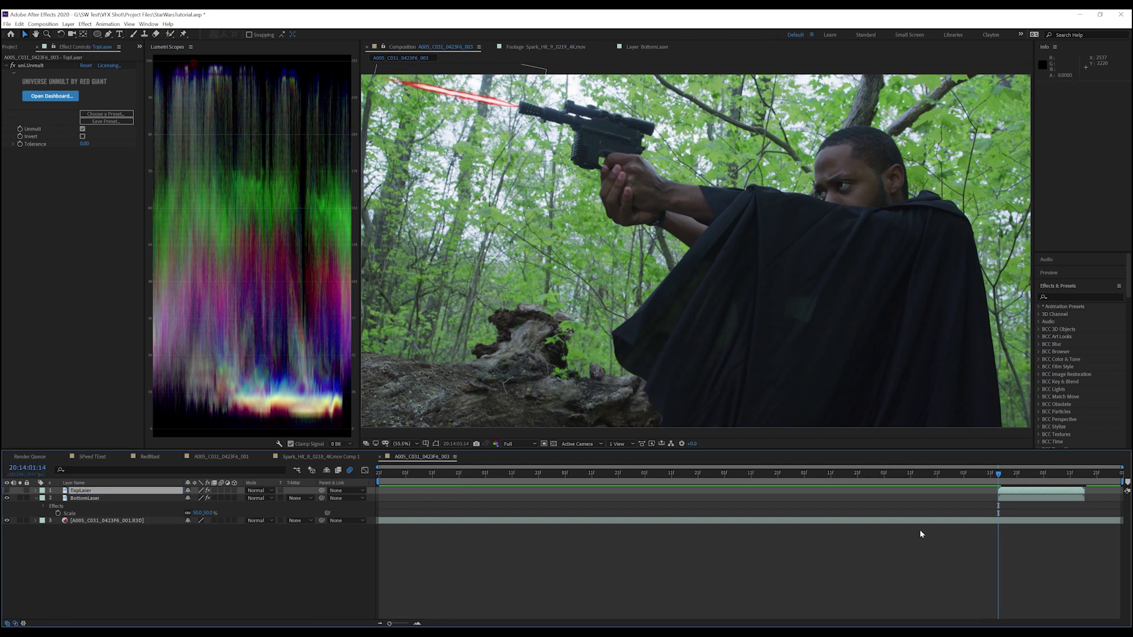
{"action": "left_click", "coordinate": [1027, 501]}
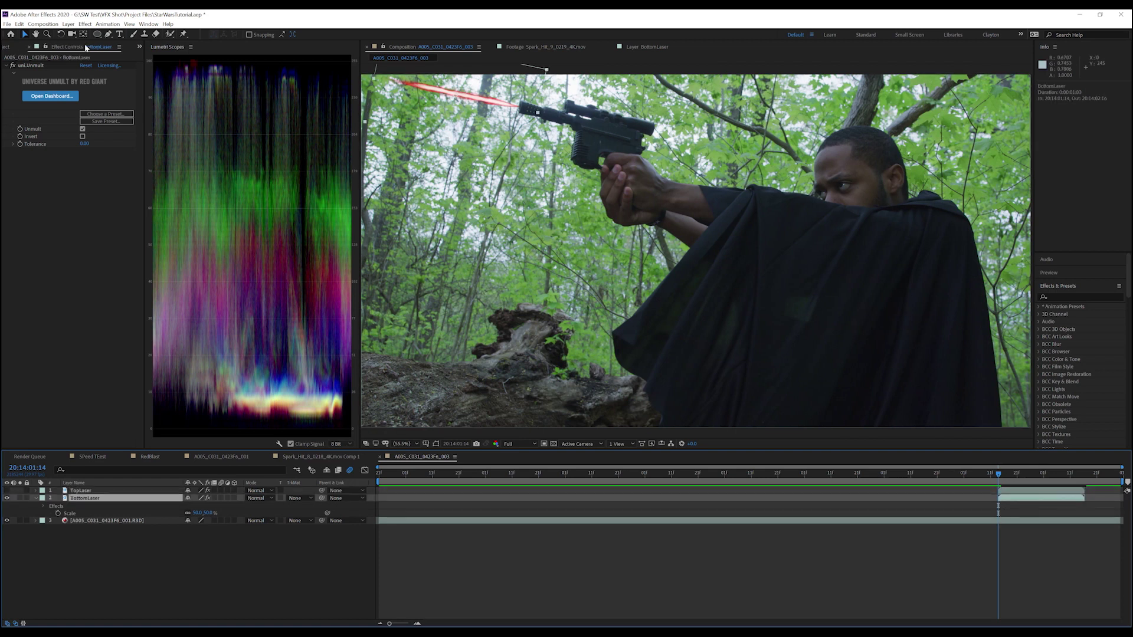
Step: Apply a red Fill effect to BottomLaser
{"action": "key", "text": "ctrl+space"}
{"action": "type", "text": "fi"}
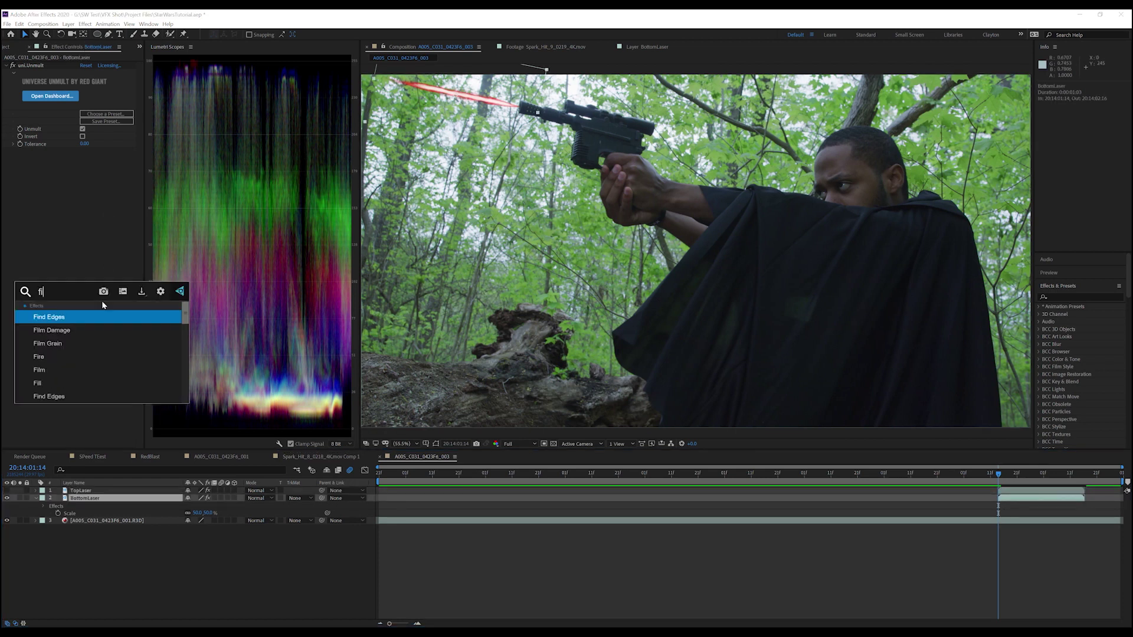
{"action": "type", "text": "ll"}
{"action": "key", "text": "Return"}
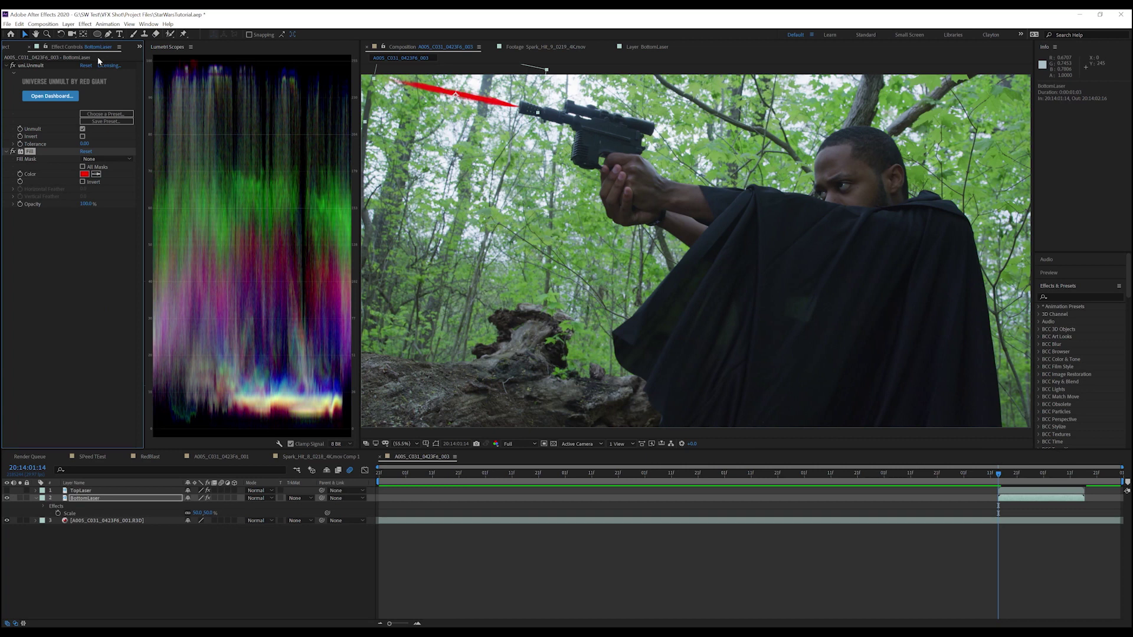
{"action": "key", "text": "s"}
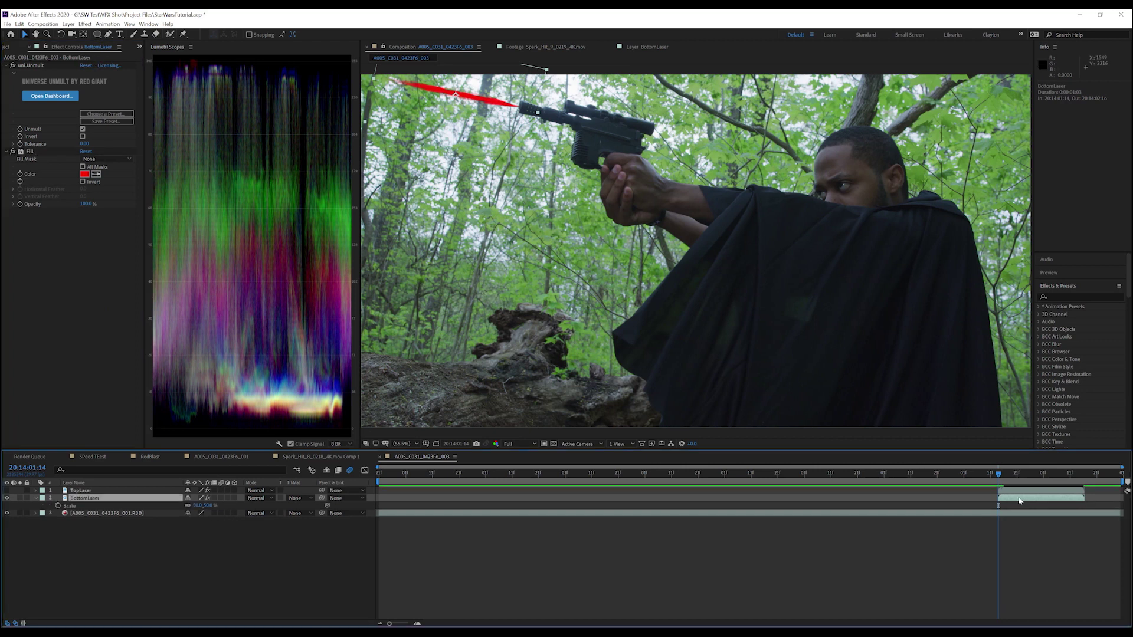
Step: Add Exposure to BottomLaser with exposure set to 2
{"action": "key", "text": "ctrl+space"}
{"action": "type", "text": "ex"}
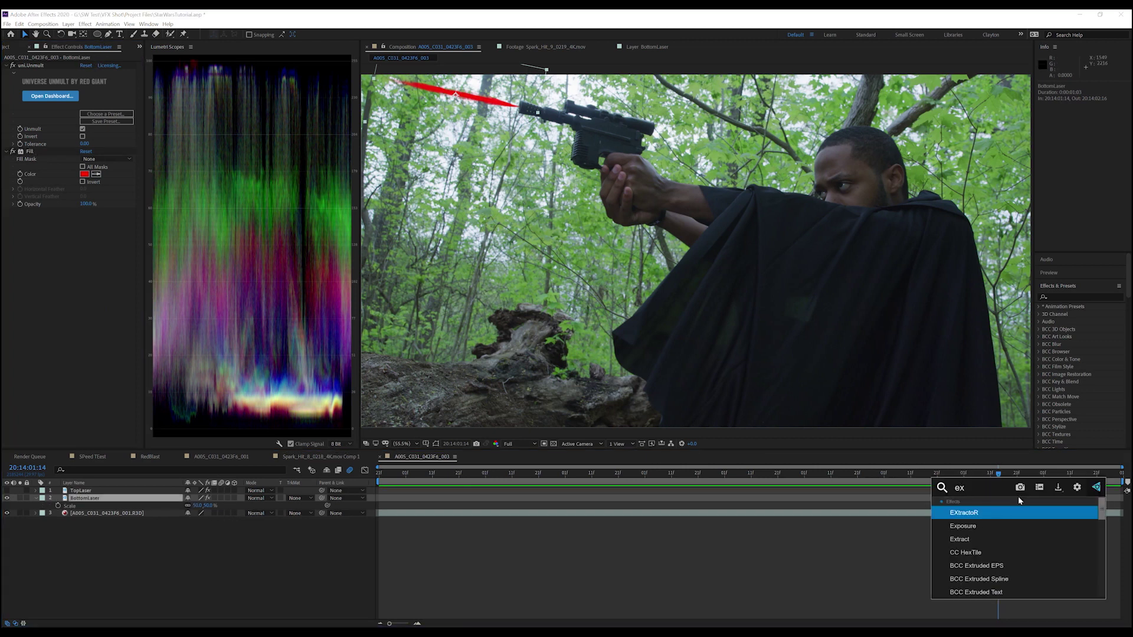
{"action": "type", "text": "p"}
{"action": "left_click", "coordinate": [961, 514]}
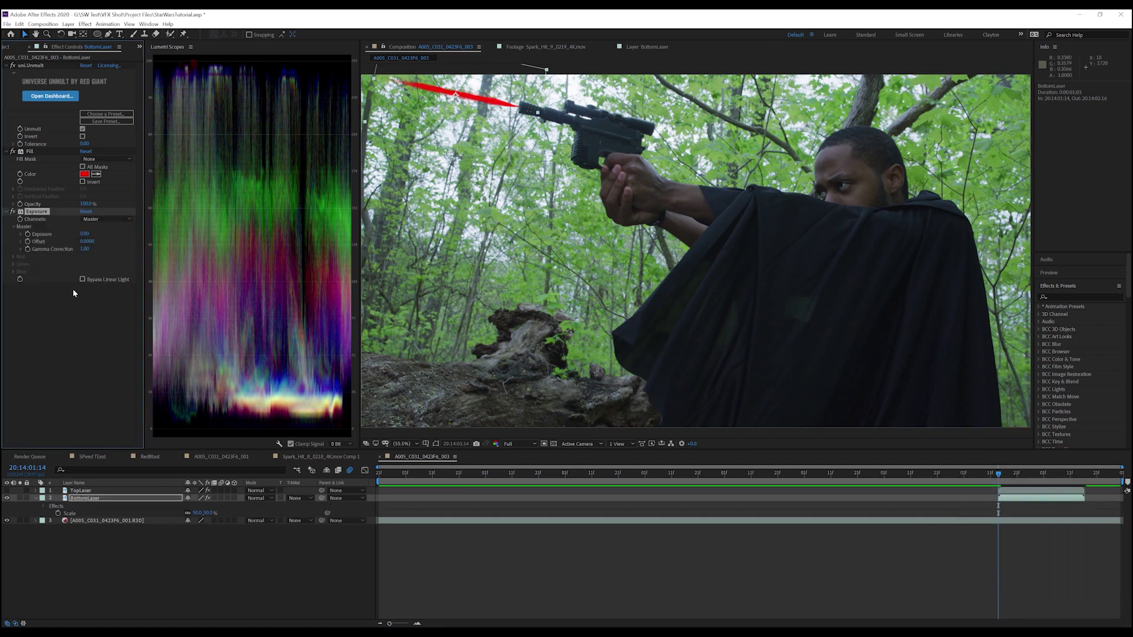
{"action": "left_click", "coordinate": [87, 234]}
{"action": "type", "text": "2"}
{"action": "key", "text": "Return"}
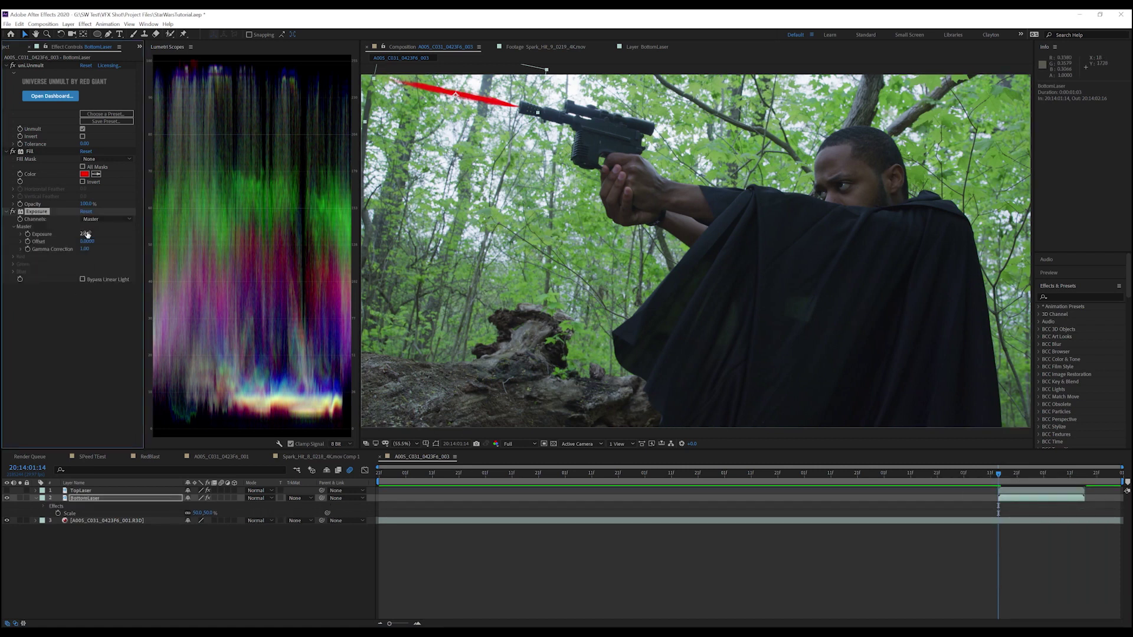
{"action": "left_click", "coordinate": [63, 341]}
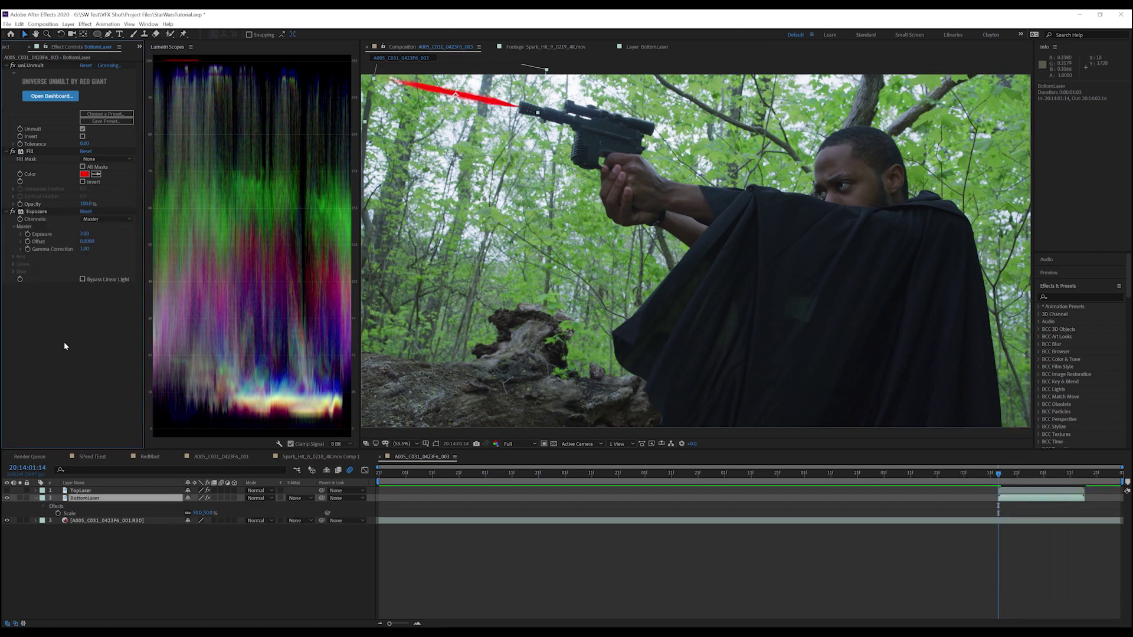
Step: Add Gaussian Blur to BottomLaser with blurriness 40
{"action": "key", "text": "ctrl+space"}
{"action": "type", "text": "auss"}
{"action": "left_click", "coordinate": [45, 384]}
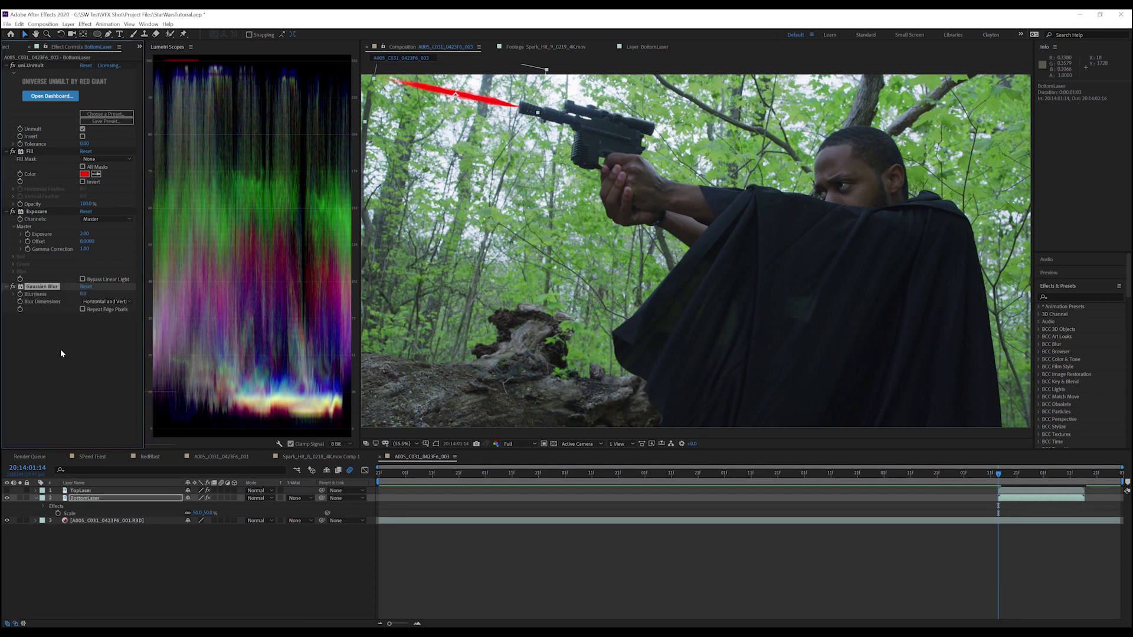
{"action": "left_click", "coordinate": [86, 294]}
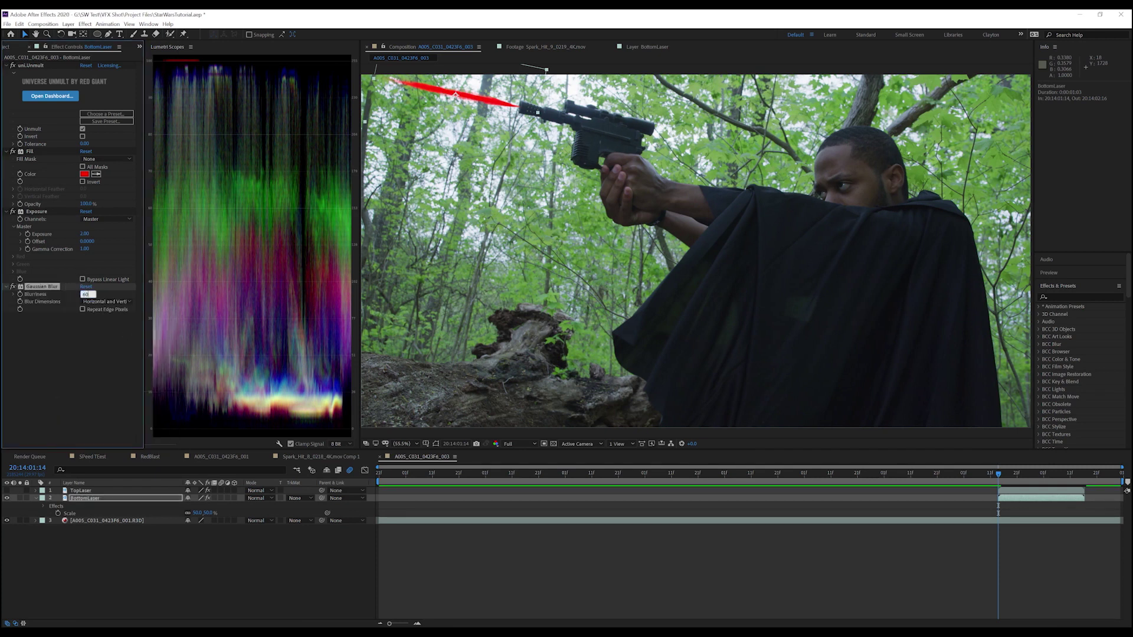
{"action": "type", "text": "40"}
{"action": "key", "text": "Return"}
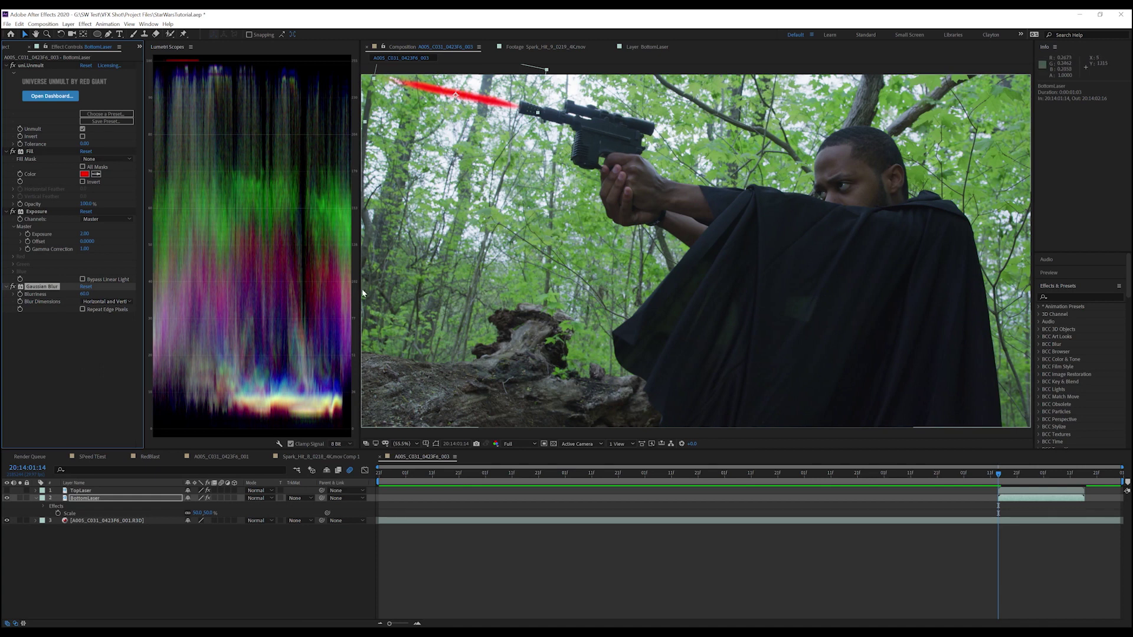
{"action": "key", "text": "ctrl+space"}
{"action": "type", "text": "g"}
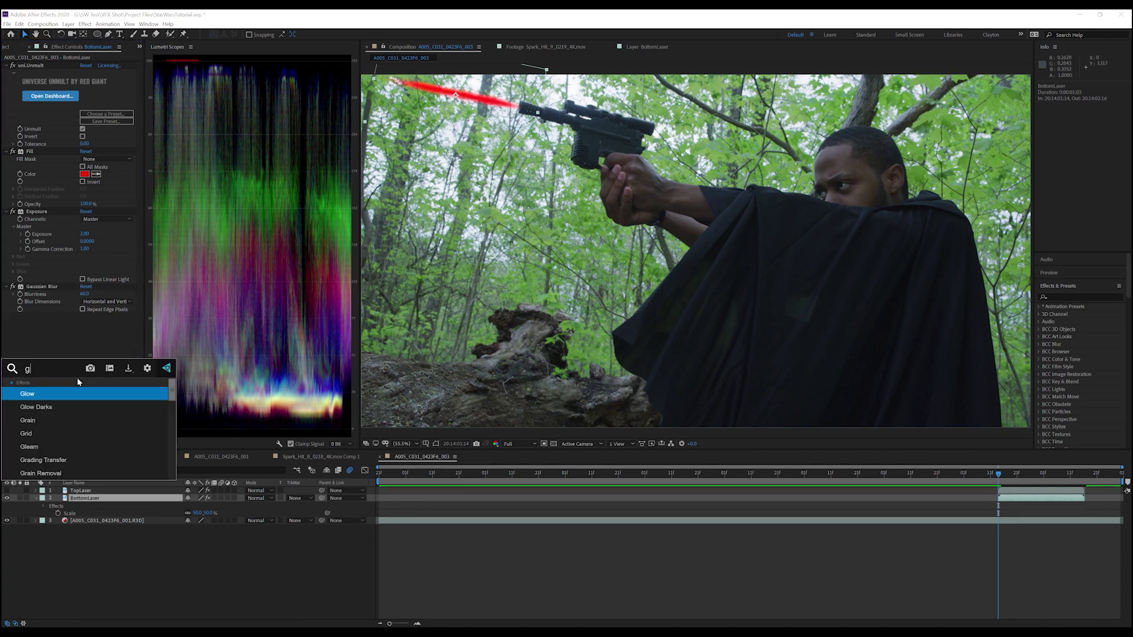
{"action": "type", "text": "low"}
Step: Apply Glow to BottomLaser, adjusting threshold and intensity, with radius 60
{"action": "key", "text": "Return"}
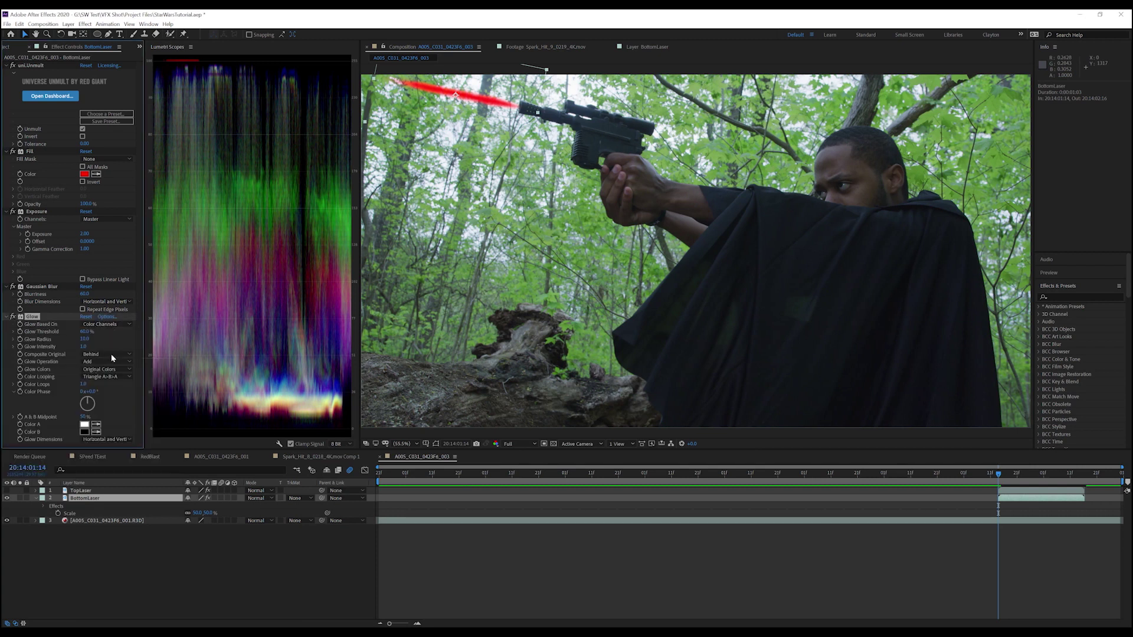
{"action": "left_click", "coordinate": [85, 331]}
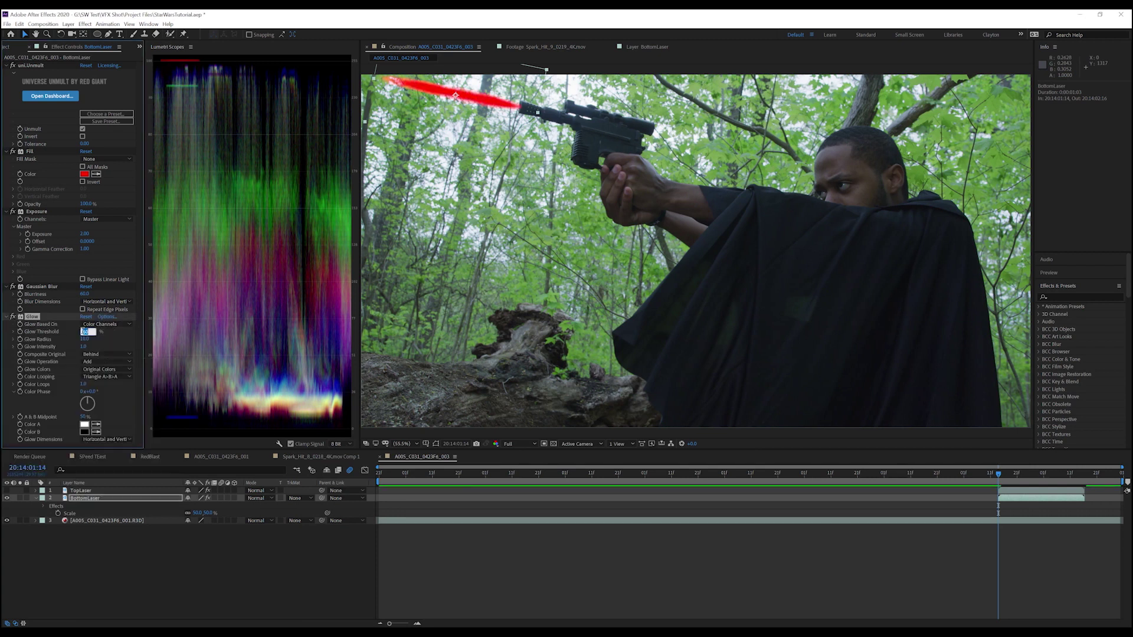
{"action": "type", "text": "0"}
{"action": "key", "text": "Return"}
{"action": "left_click", "coordinate": [84, 340]}
{"action": "left_click", "coordinate": [84, 347]}
{"action": "key", "text": "Return"}
Step: Set the glow operation to Screen and Glow Colors to A & B Colors
{"action": "left_click", "coordinate": [113, 362]}
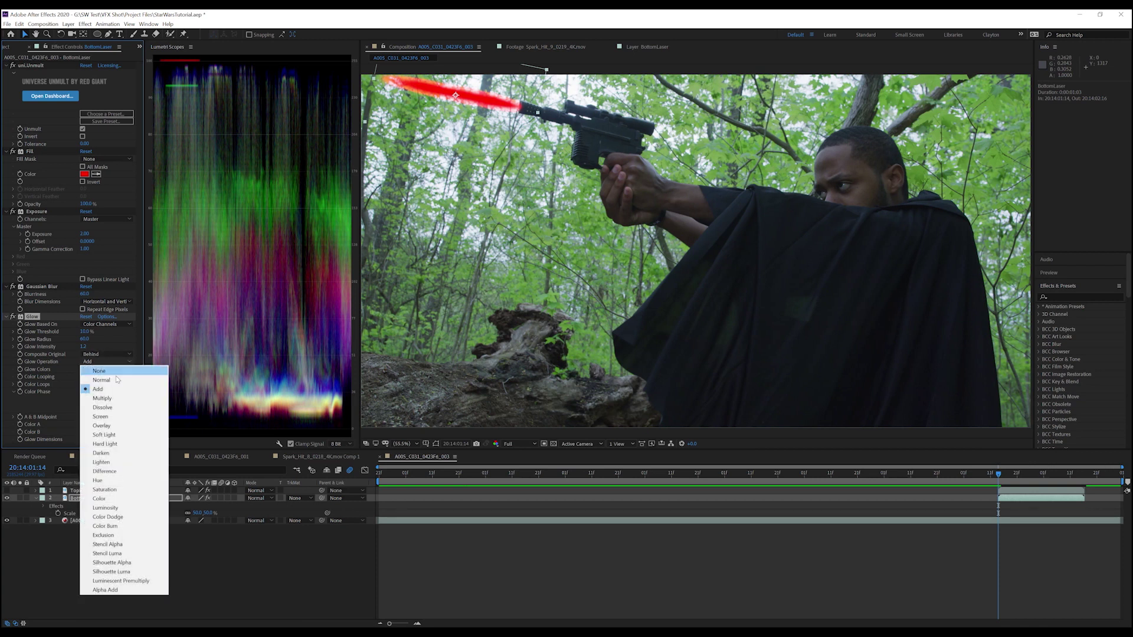
{"action": "left_click", "coordinate": [102, 417]}
{"action": "left_click", "coordinate": [110, 372]}
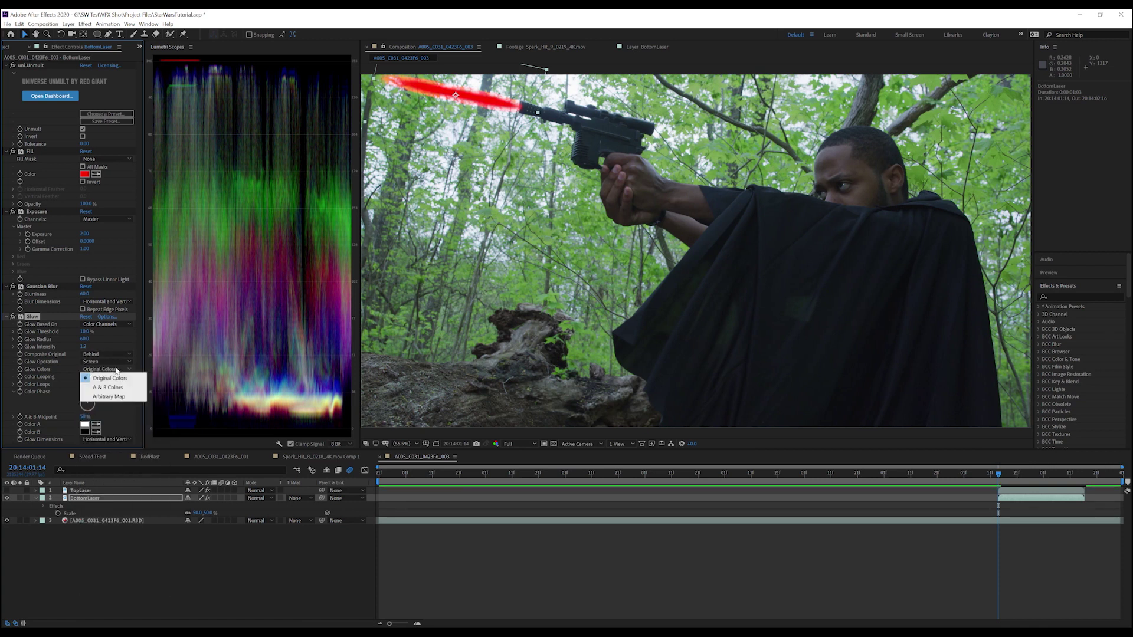
{"action": "left_click", "coordinate": [109, 387]}
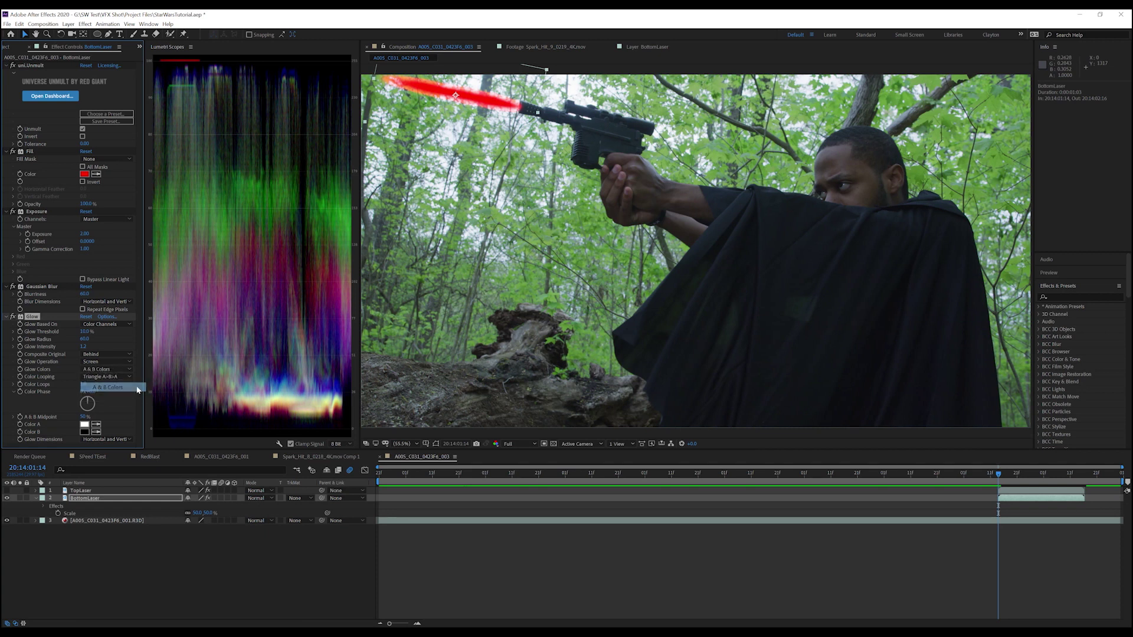
Step: Make both glow Color A and Color B red
{"action": "left_click", "coordinate": [85, 424]}
{"action": "left_click", "coordinate": [105, 43]}
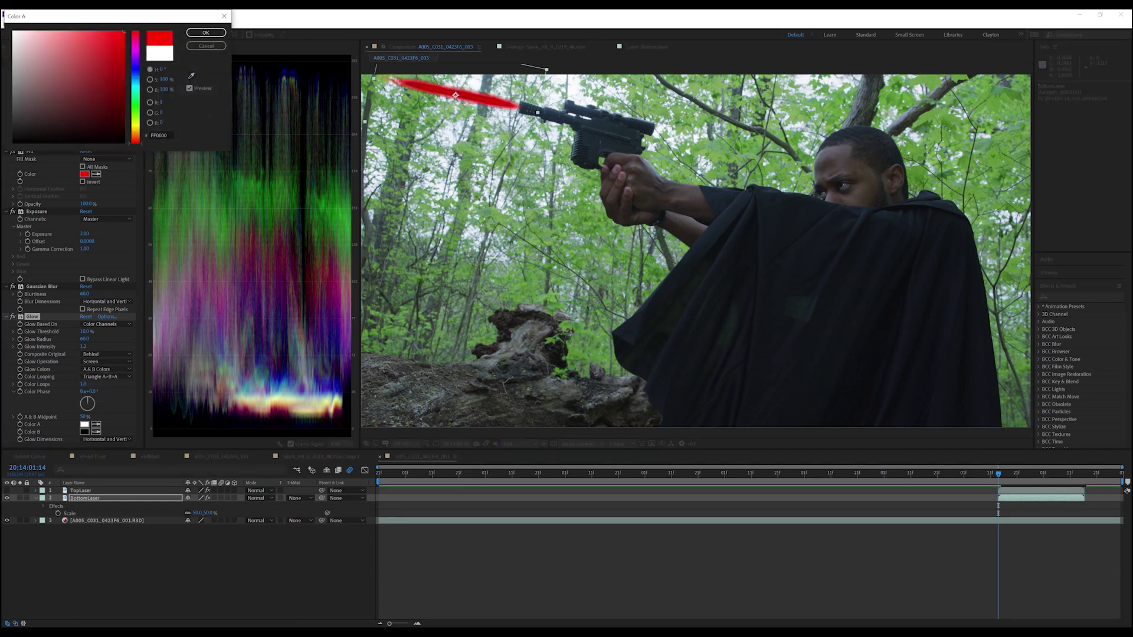
{"action": "left_click", "coordinate": [206, 33]}
{"action": "left_click", "coordinate": [85, 431]}
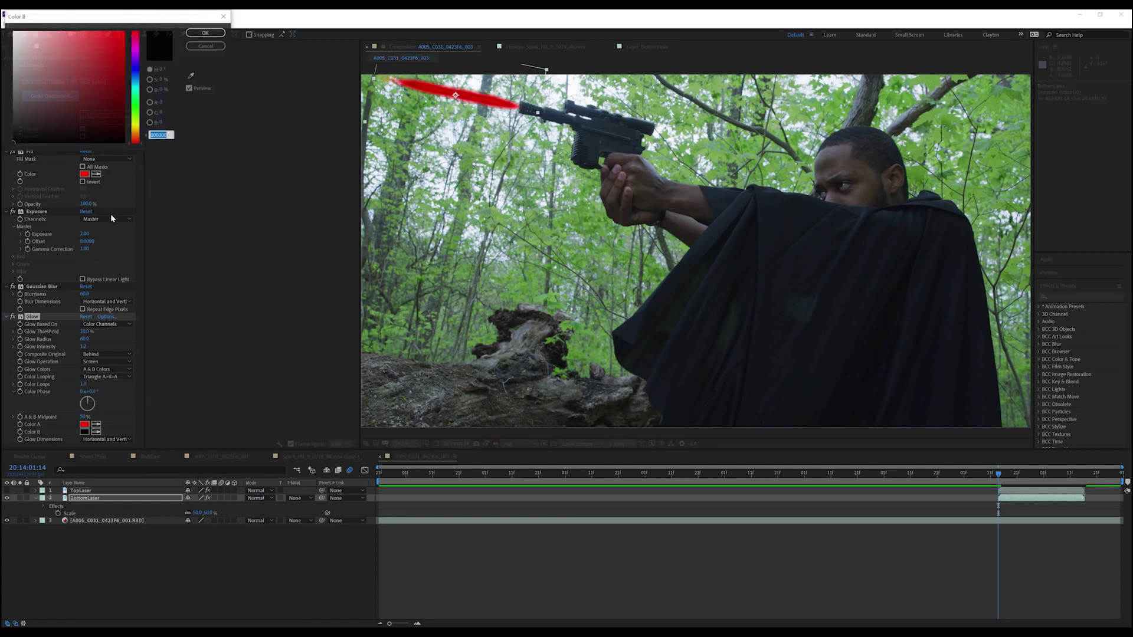
{"action": "left_click", "coordinate": [124, 34]}
{"action": "left_click", "coordinate": [206, 33]}
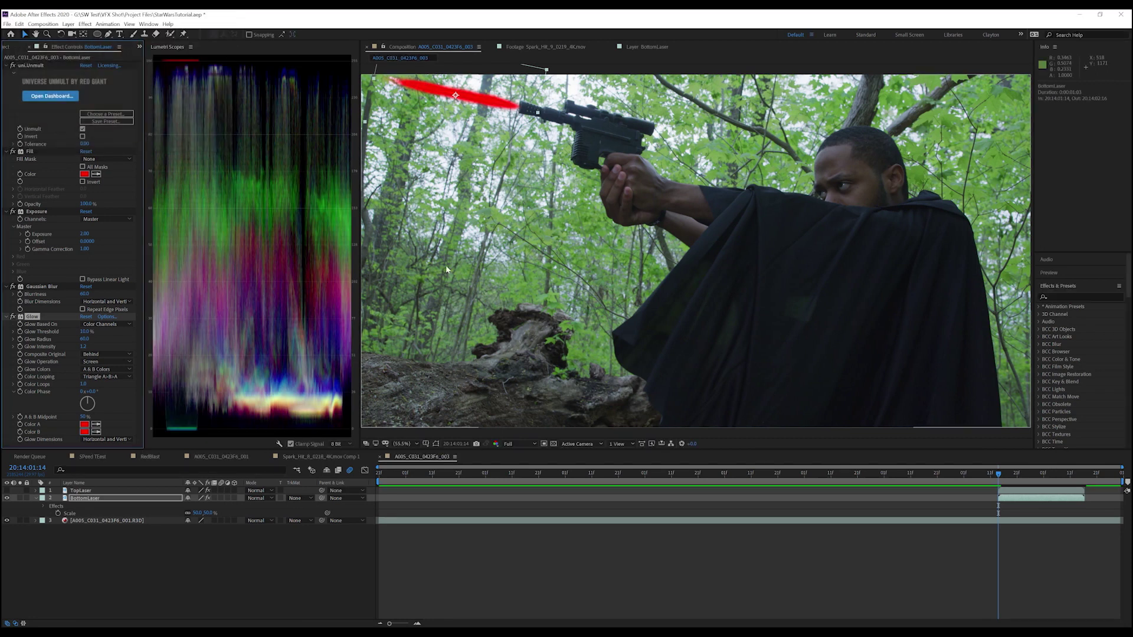
Step: Set BottomLaser's blending mode to Screen and make TopLaser visible again
{"action": "left_click", "coordinate": [265, 498]}
{"action": "left_click", "coordinate": [278, 242]}
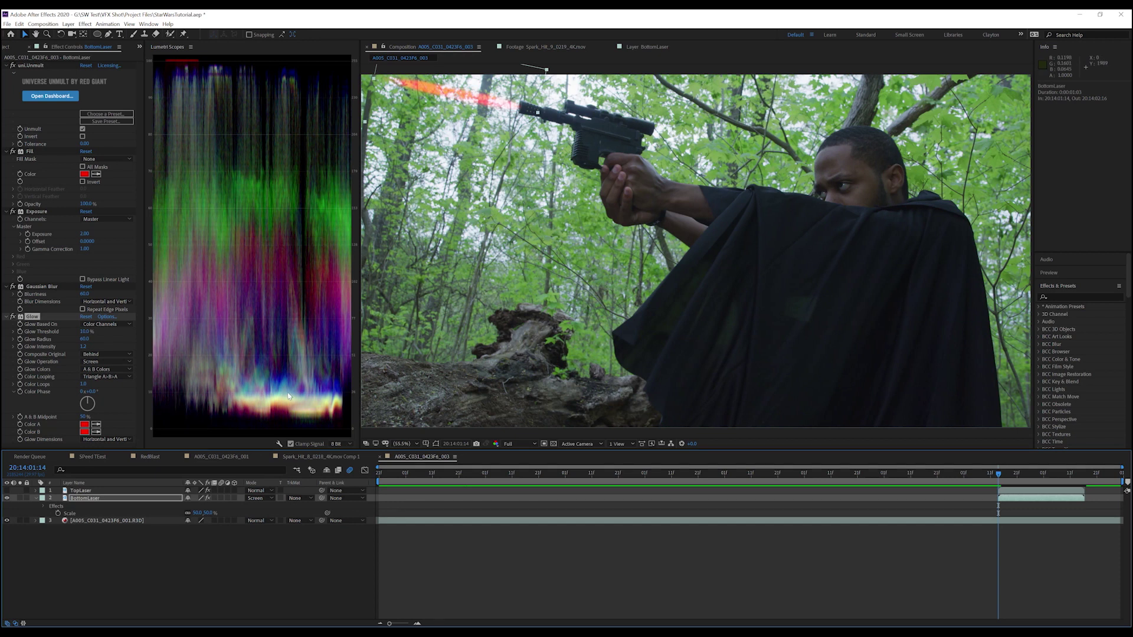
{"action": "left_click", "coordinate": [7, 491]}
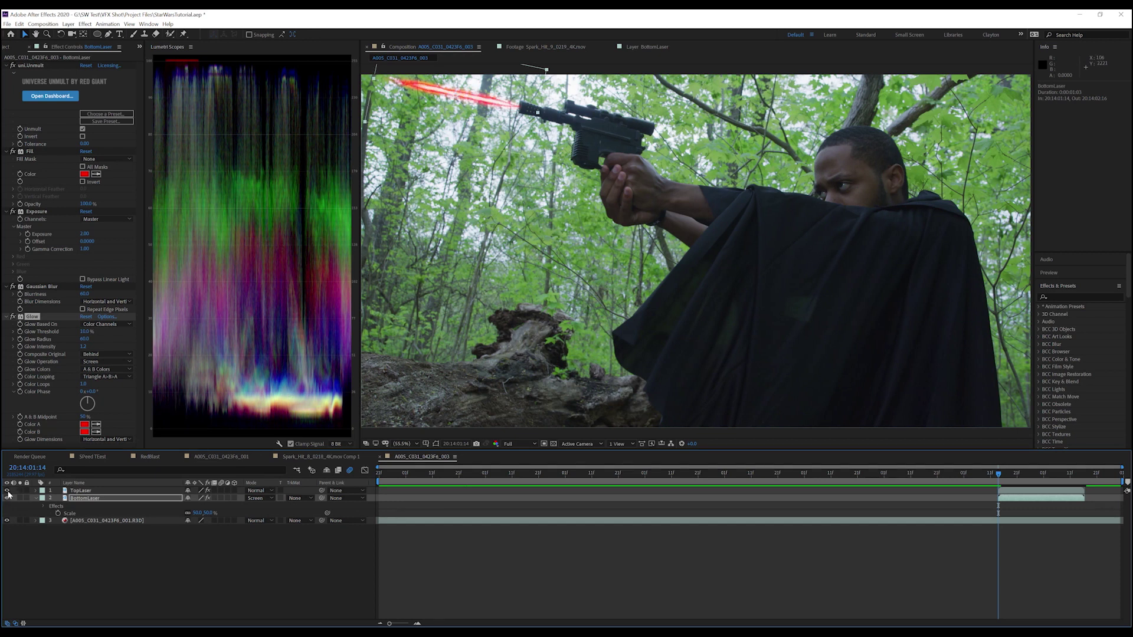
{"action": "left_click", "coordinate": [82, 492]}
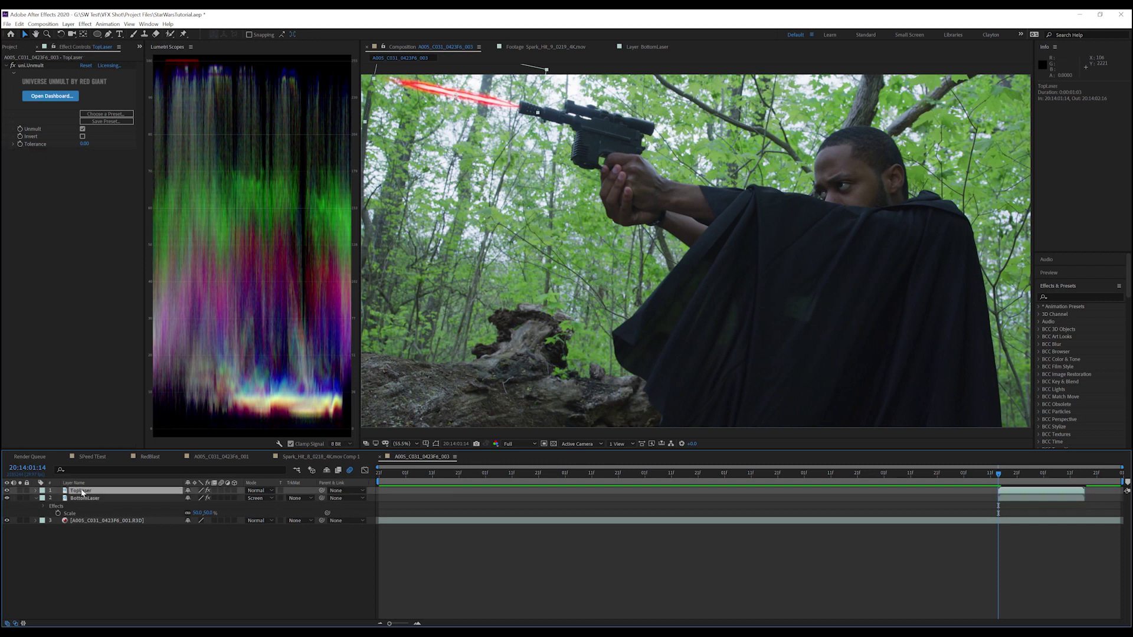
Step: Set TopLaser's second scale value to 35%, after first trying 25%
{"action": "key", "text": "s"}
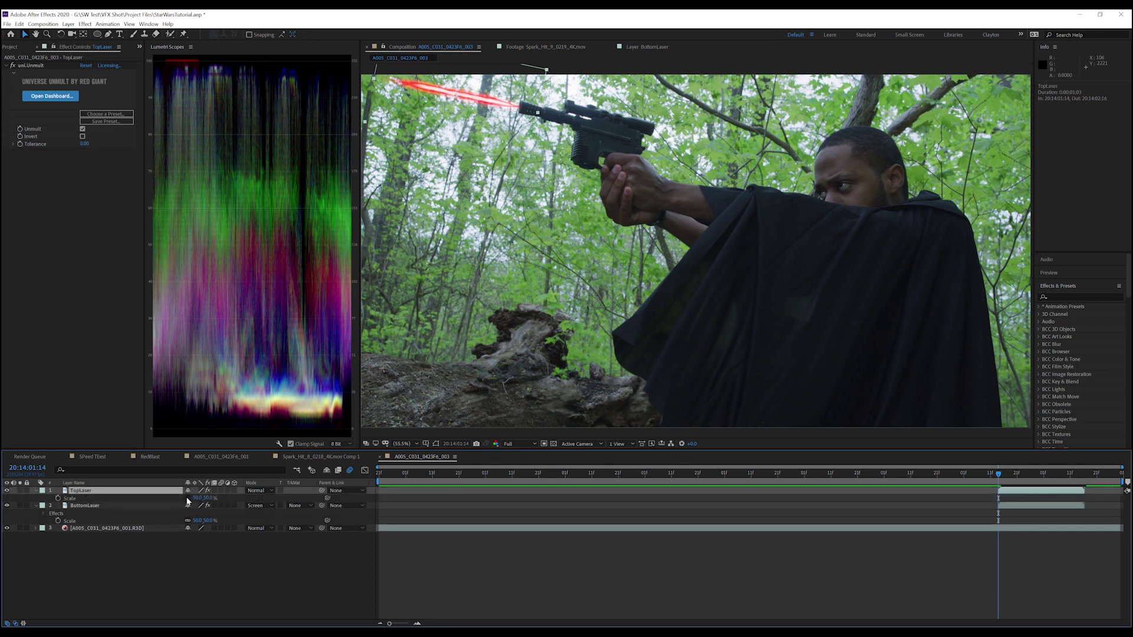
{"action": "left_click", "coordinate": [208, 501]}
{"action": "type", "text": "5"}
{"action": "key", "text": "Return"}
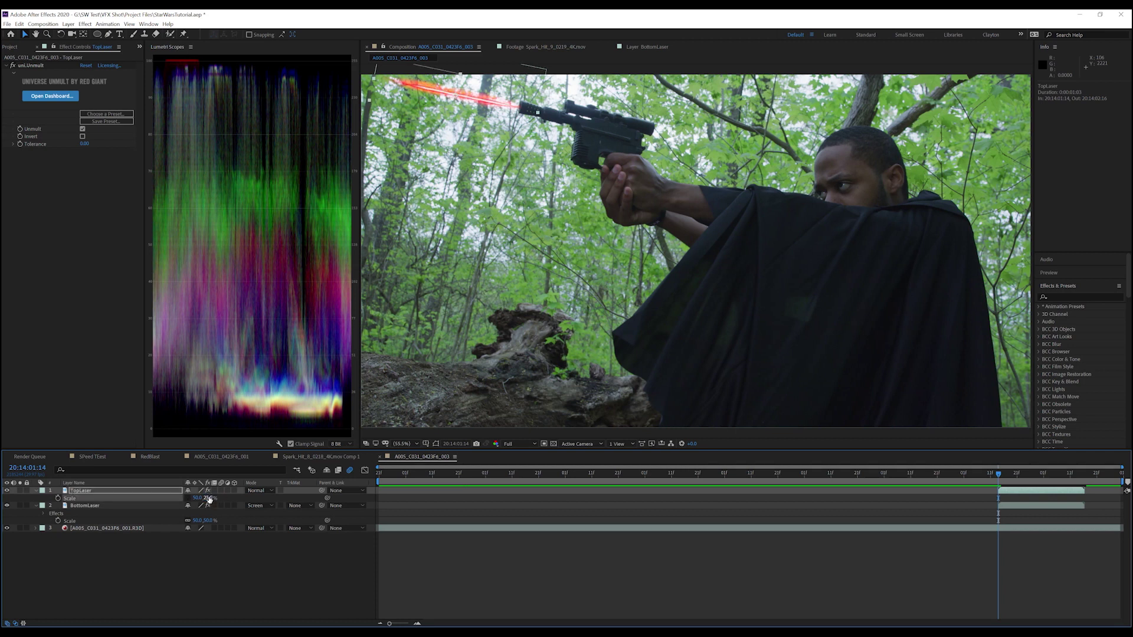
{"action": "left_click", "coordinate": [208, 501]}
{"action": "type", "text": "35"}
{"action": "key", "text": "Return"}
{"action": "left_click", "coordinate": [36, 66]}
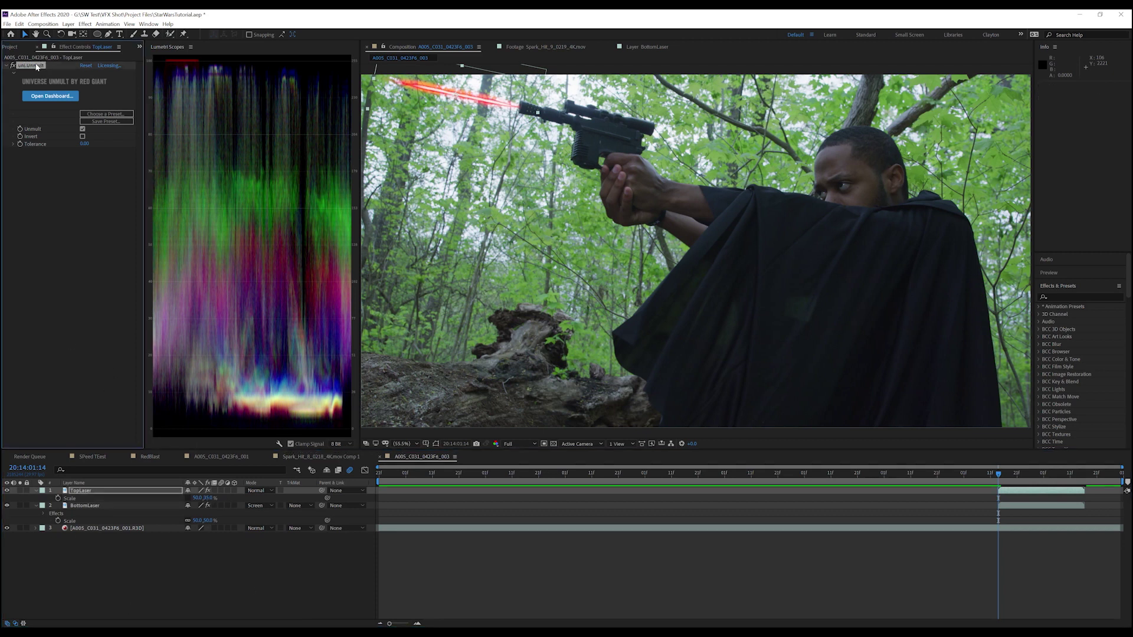
Step: Replace TopLaser's Unmult effect with a Gaussian Blur of blurriness 10
{"action": "key", "text": "Delete"}
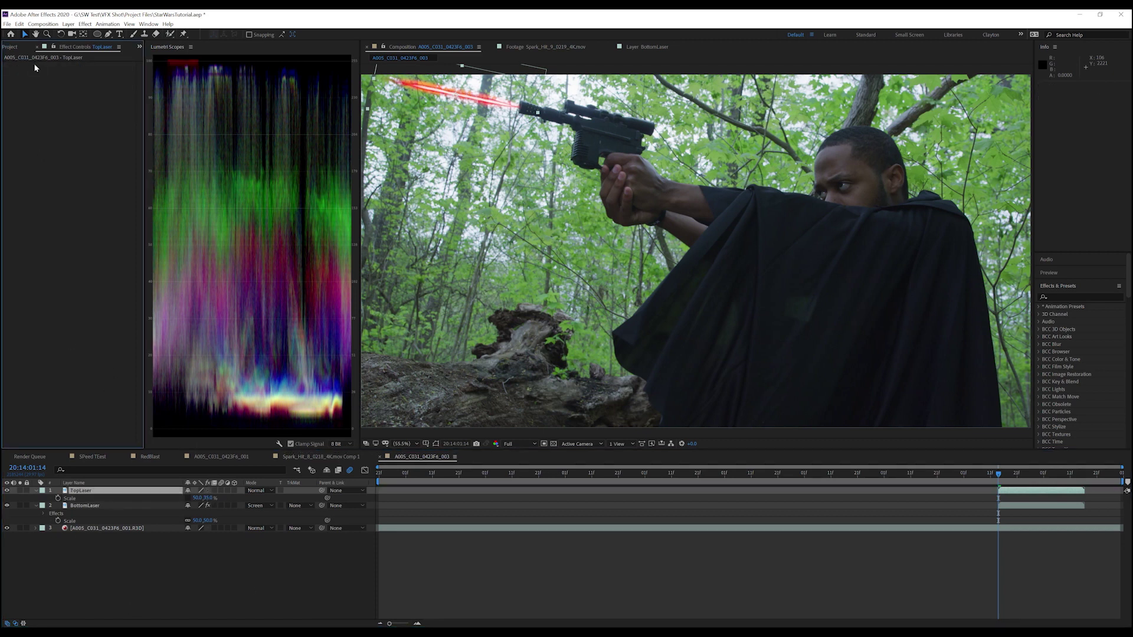
{"action": "key", "text": "ctrl+space"}
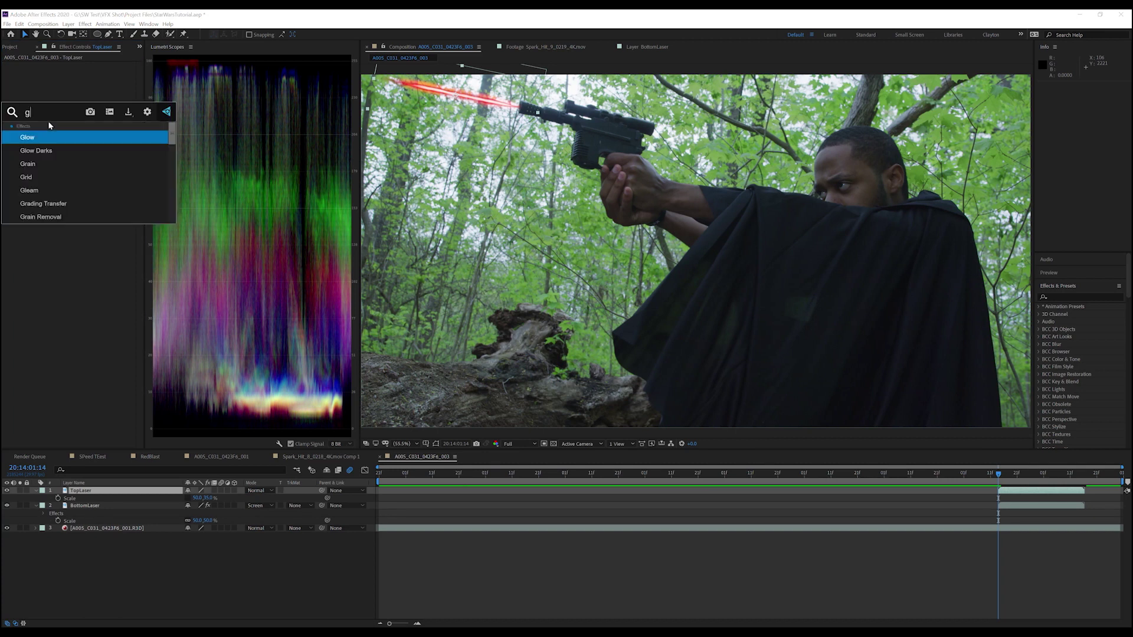
{"action": "type", "text": "gaus"}
{"action": "left_click", "coordinate": [51, 152]}
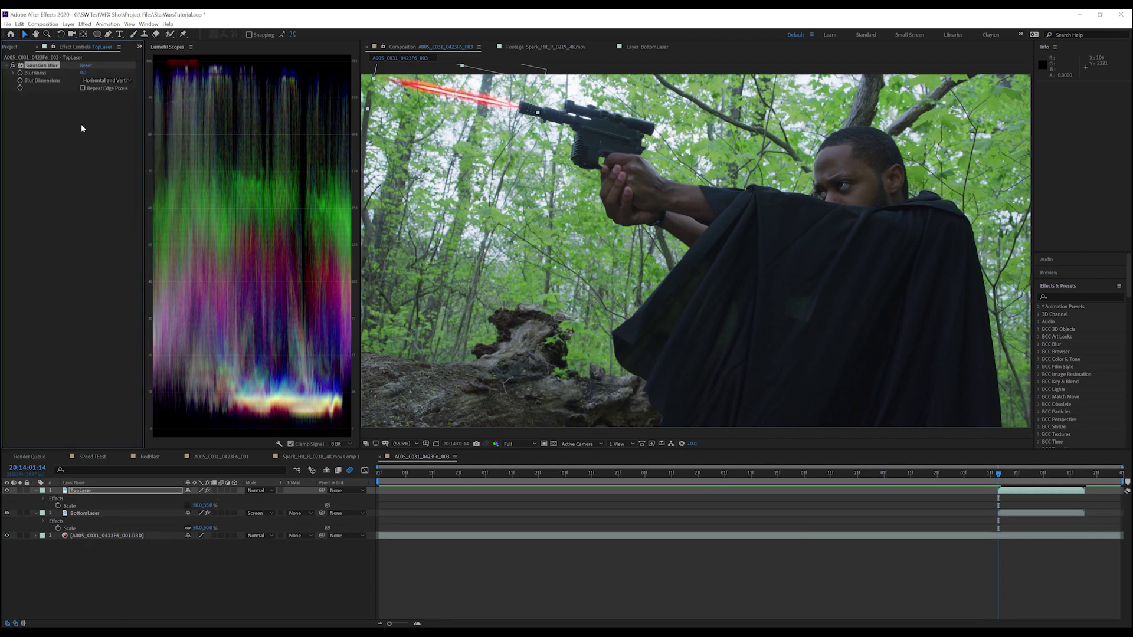
{"action": "type", "text": "10"}
{"action": "key", "text": "Return"}
Step: Set TopLaser's blending mode to Add
{"action": "left_click", "coordinate": [257, 491]}
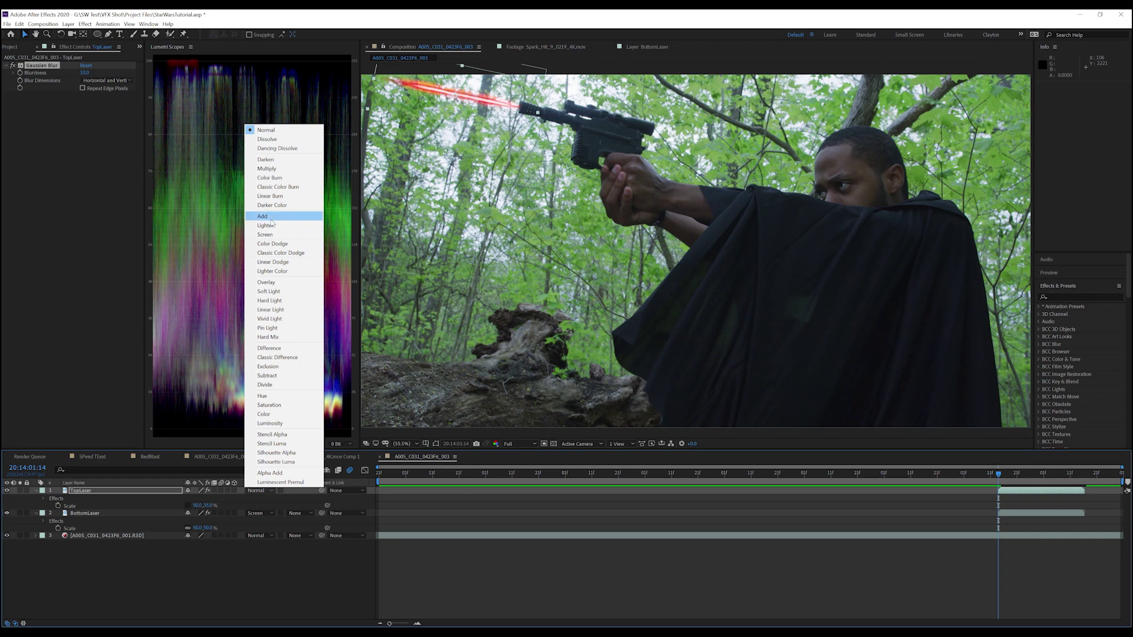
{"action": "left_click", "coordinate": [270, 216]}
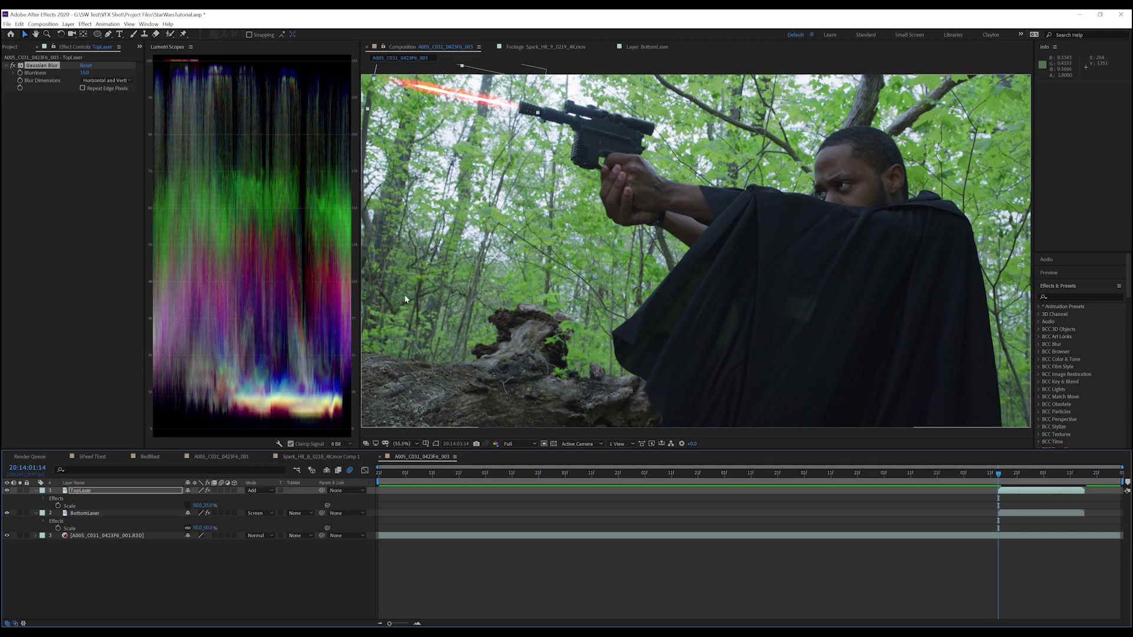
{"action": "left_click", "coordinate": [10, 47]}
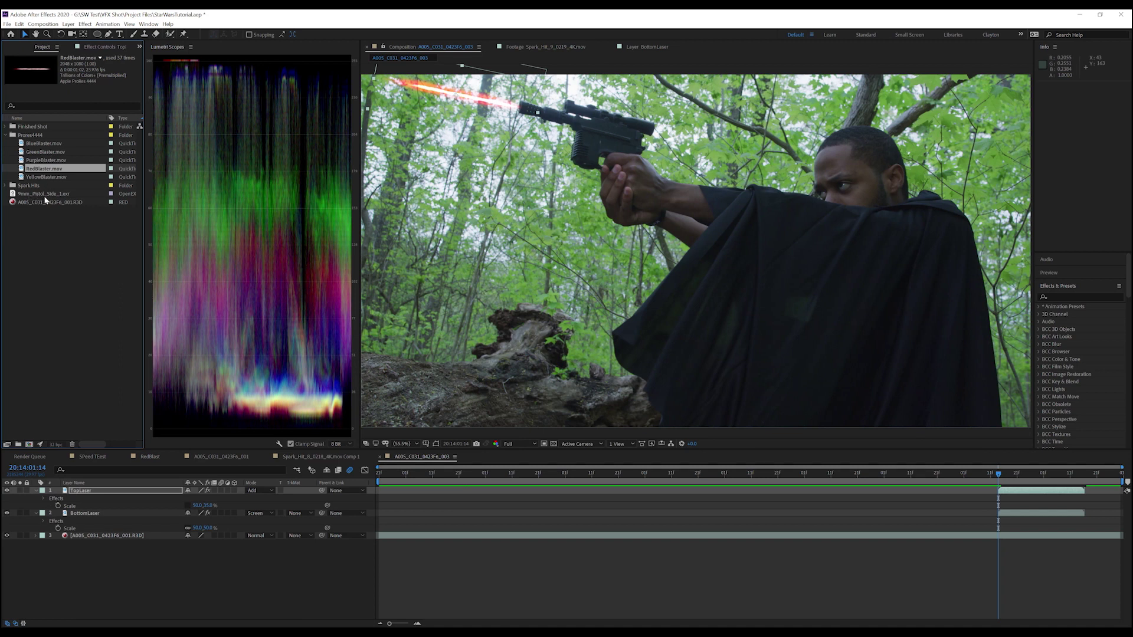
Step: Add 9mm_Pistol_Side_1.exr as the top layer, scaled to 30%
{"action": "left_click_drag", "start_coordinate": [42, 193], "coordinate": [1008, 499]}
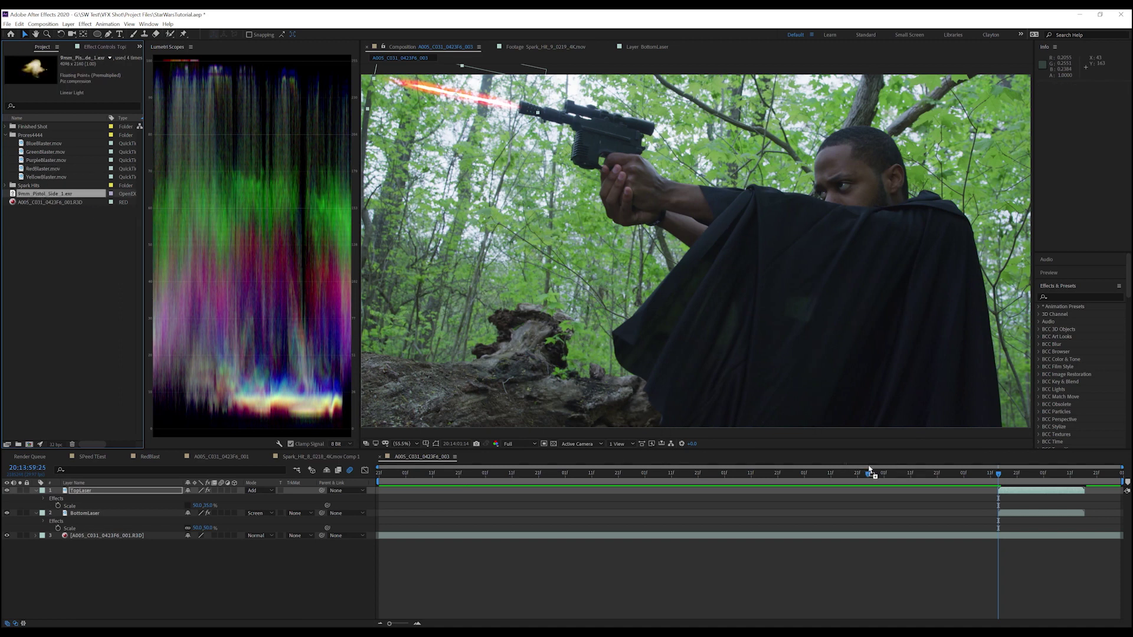
{"action": "left_click_drag", "start_coordinate": [1007, 499], "coordinate": [1010, 500]}
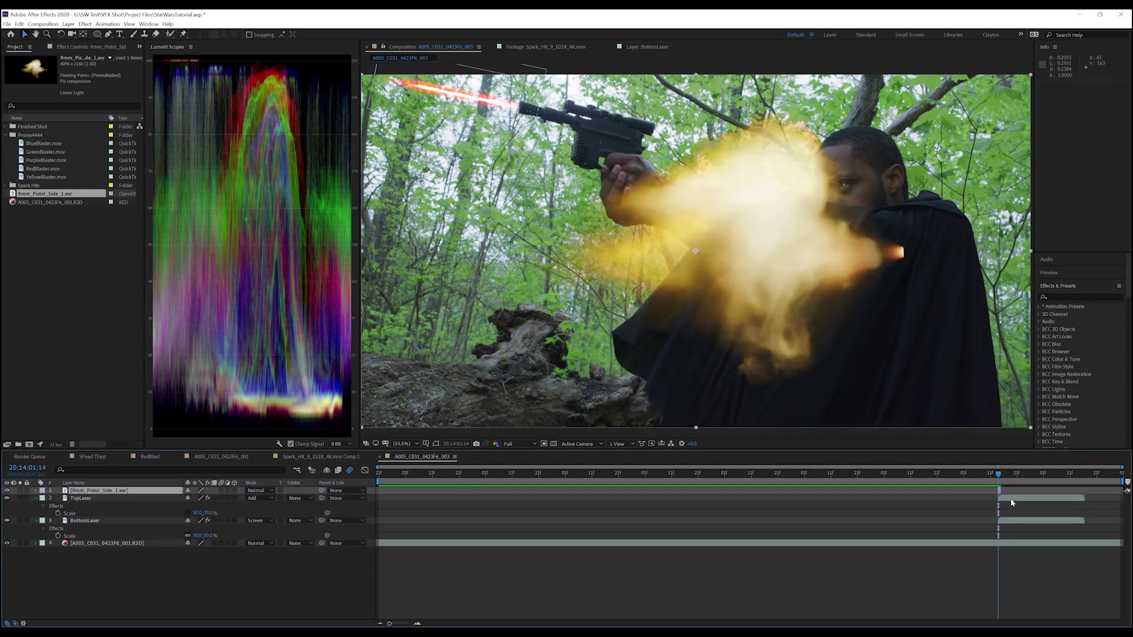
{"action": "key", "text": "s"}
{"action": "left_click", "coordinate": [205, 498]}
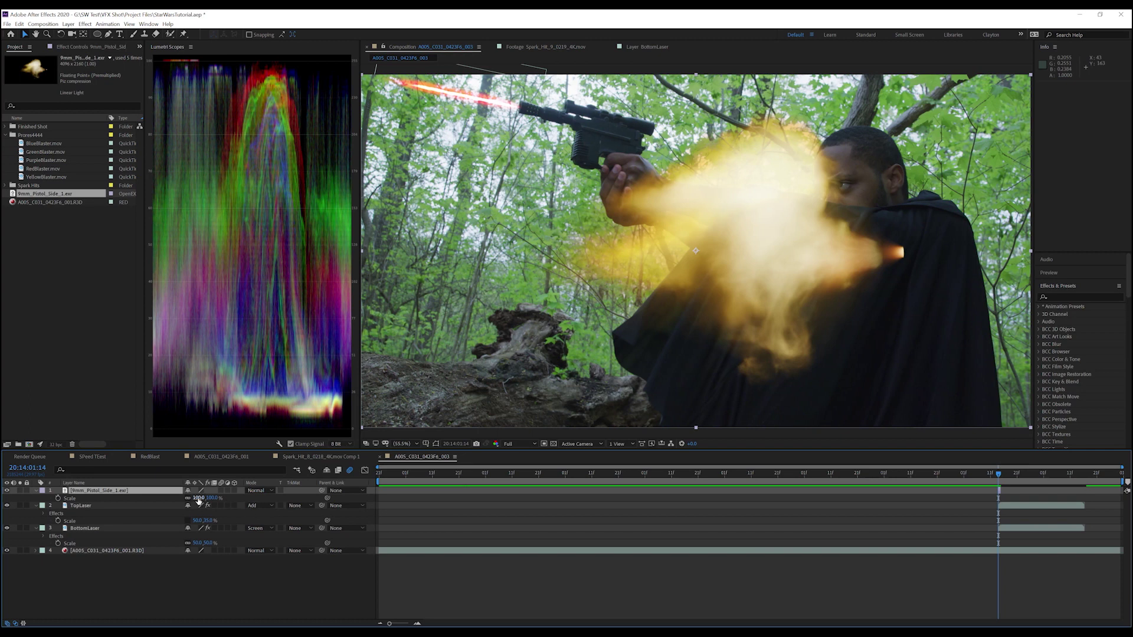
{"action": "type", "text": "30"}
{"action": "key", "text": "Return"}
Step: Rotate and position the muzzle flash to line up with the gun barrel
{"action": "key", "text": "w"}
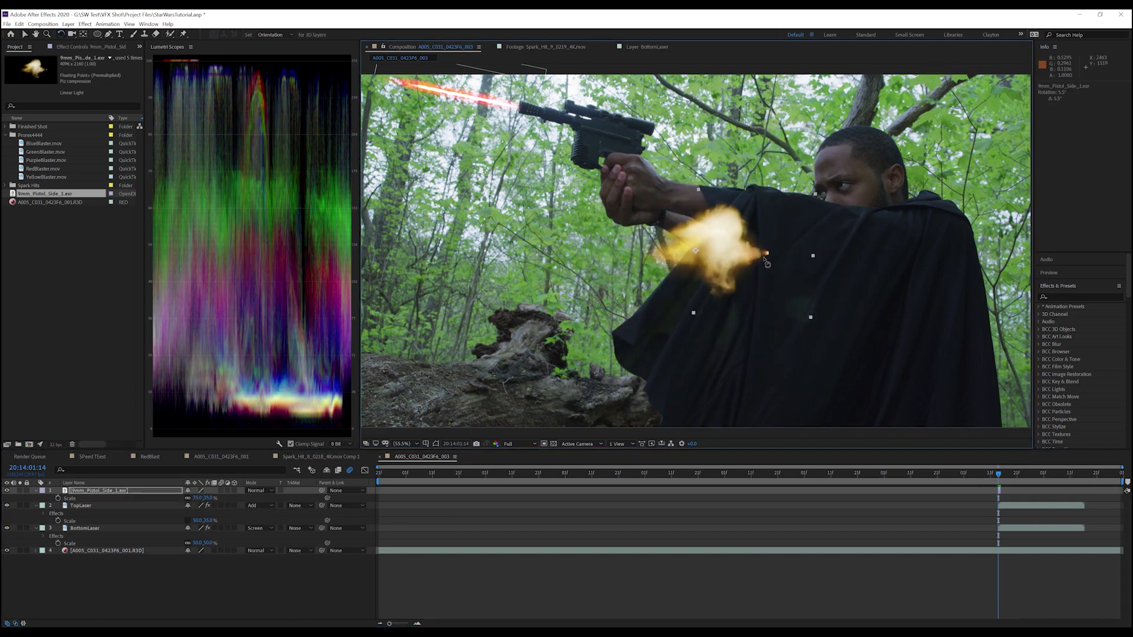
{"action": "mouse_move", "coordinate": [753, 253]}
{"action": "left_mouse_down"}
{"action": "mouse_move", "coordinate": [746, 274]}
{"action": "mouse_move", "coordinate": [518, 112]}
{"action": "left_mouse_up"}
{"action": "key", "text": "v"}
{"action": "key", "text": "w"}
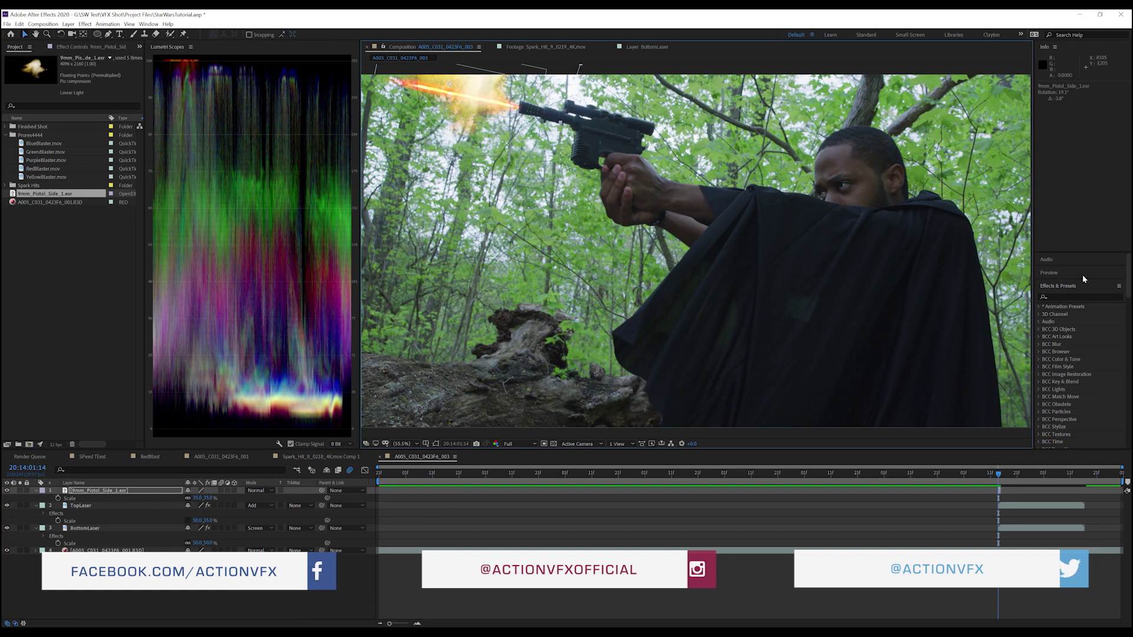
Step: Add Exposure to the muzzle flash, lowering exposure and setting gamma correction to 0.75
{"action": "key", "text": "F3"}
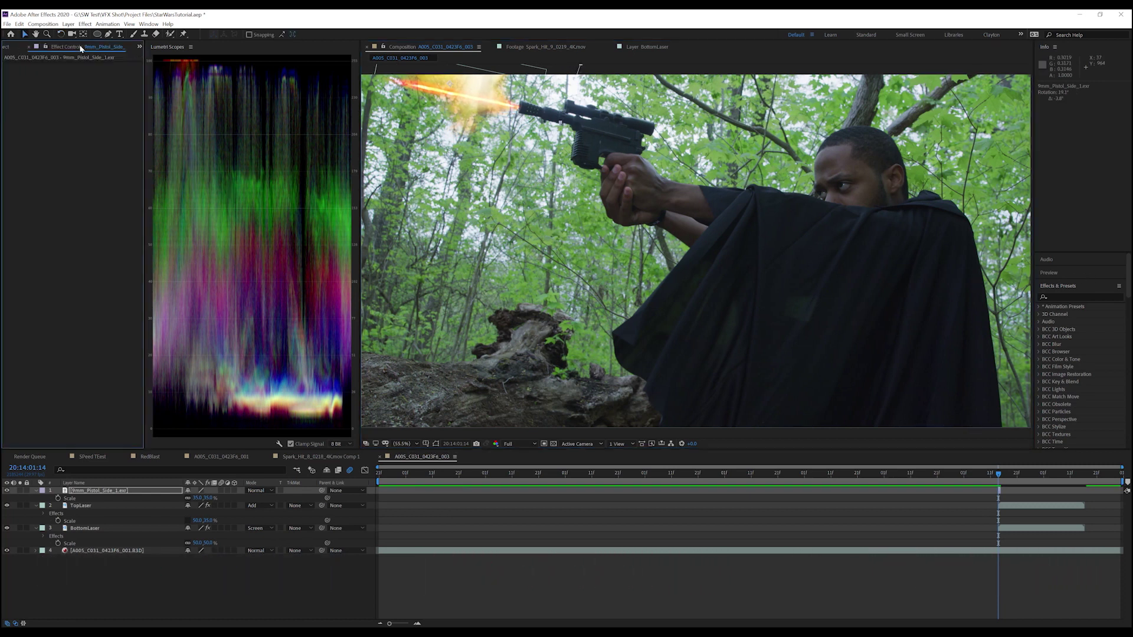
{"action": "key", "text": "ctrl+space"}
{"action": "type", "text": "exp"}
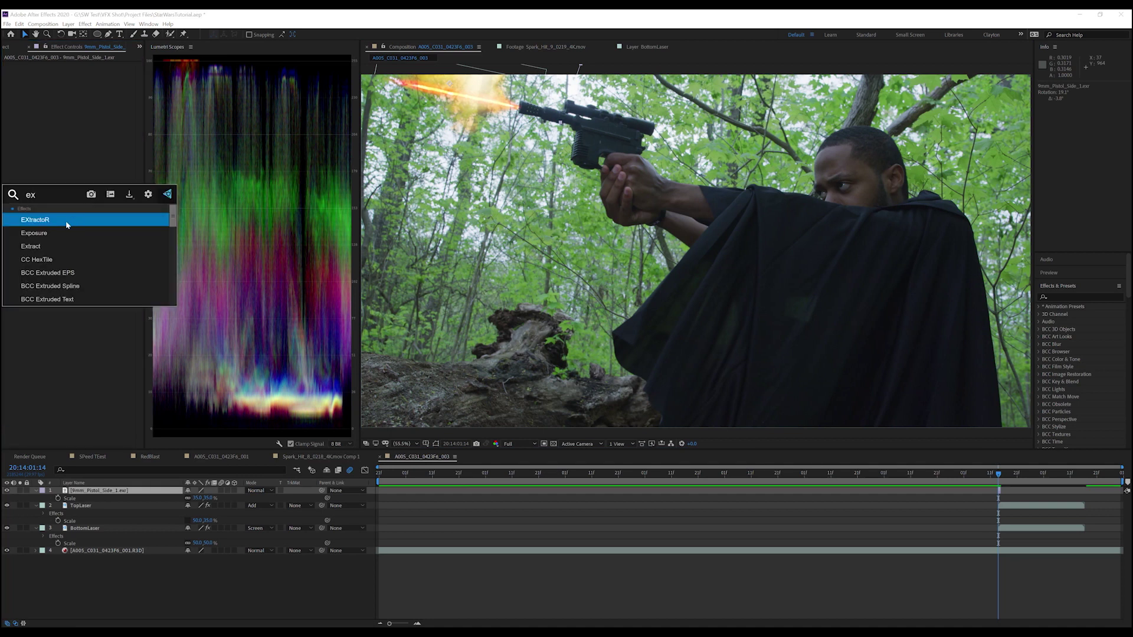
{"action": "key", "text": "Return"}
{"action": "left_click", "coordinate": [86, 87]}
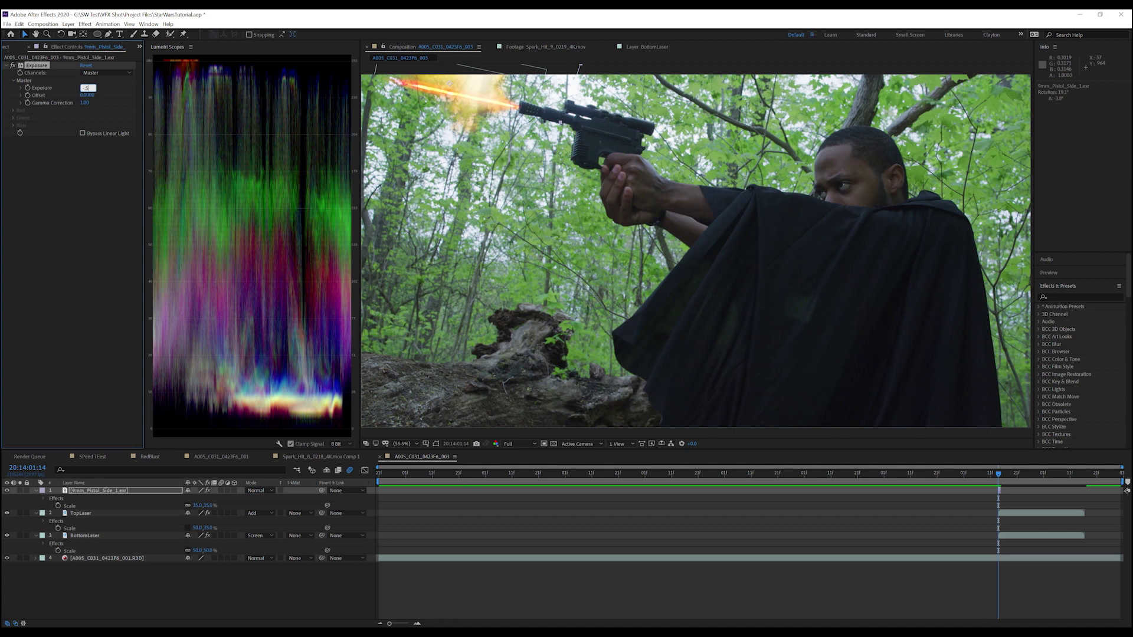
{"action": "key", "text": "Return"}
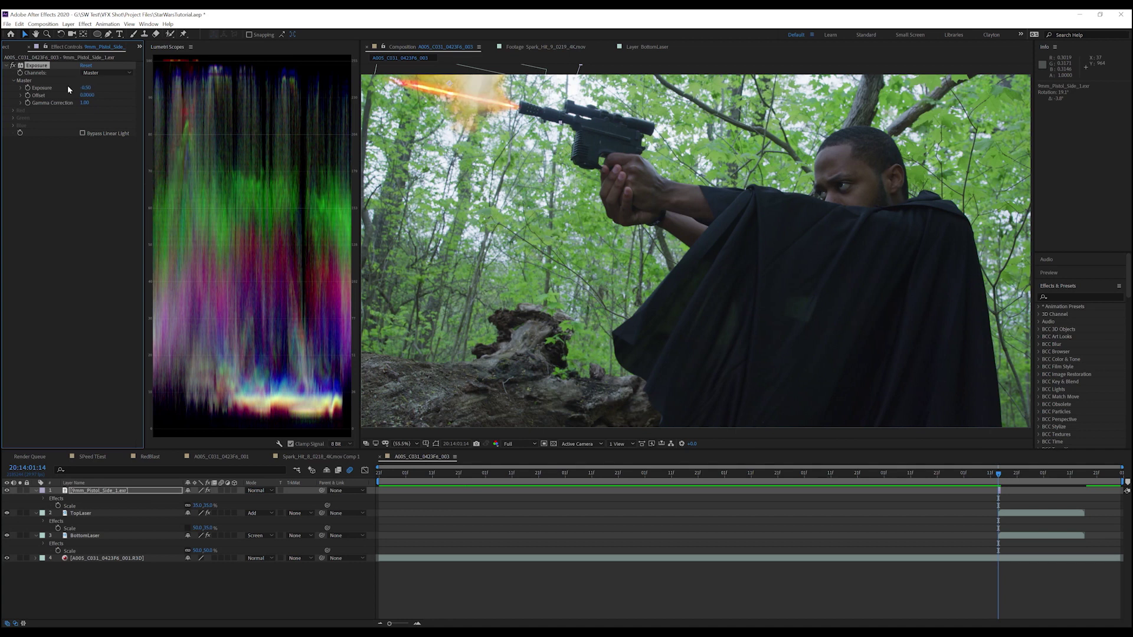
{"action": "left_click", "coordinate": [82, 102]}
{"action": "type", "text": "0.75"}
{"action": "key", "text": "Return"}
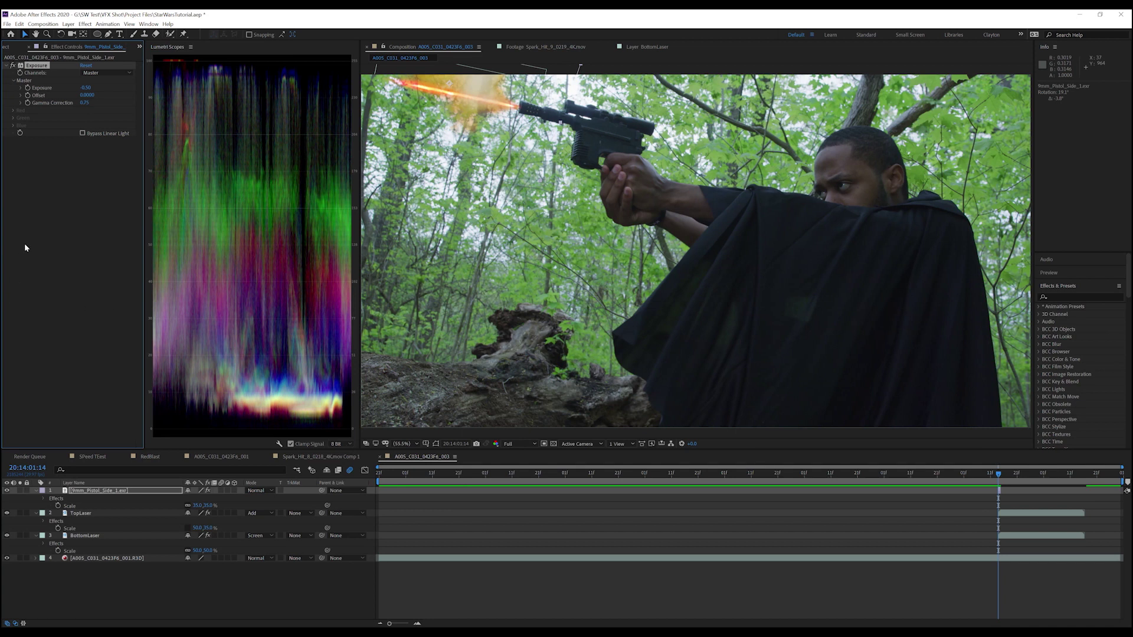
Step: Give the muzzle flash Hue/Saturation with hue -45° and saturation 30, blended in Screen mode
{"action": "key", "text": "ctrl+space"}
{"action": "type", "text": "ue"}
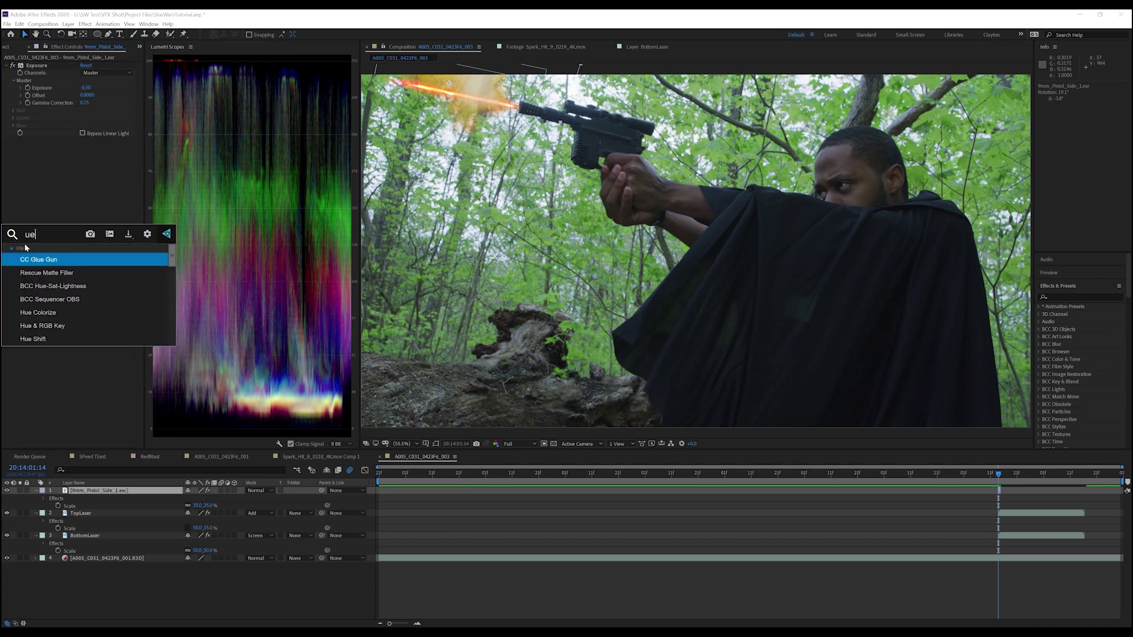
{"action": "key", "text": "BackSpace"}
{"action": "key", "text": "BackSpace"}
{"action": "type", "text": "hue"}
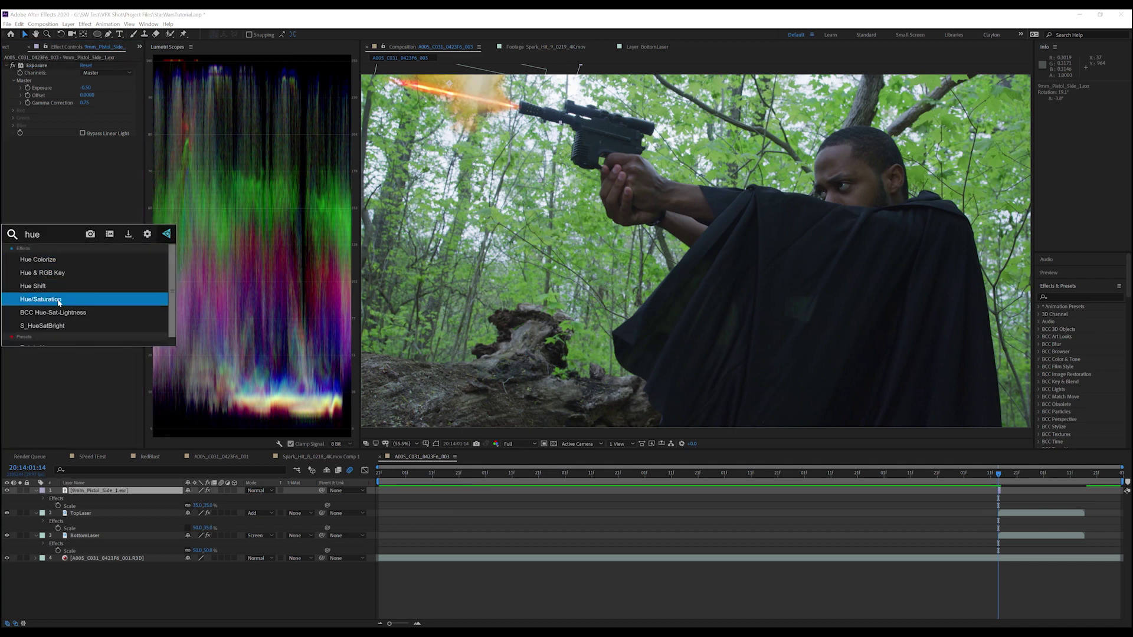
{"action": "left_click", "coordinate": [59, 302]}
{"action": "left_click", "coordinate": [91, 183]}
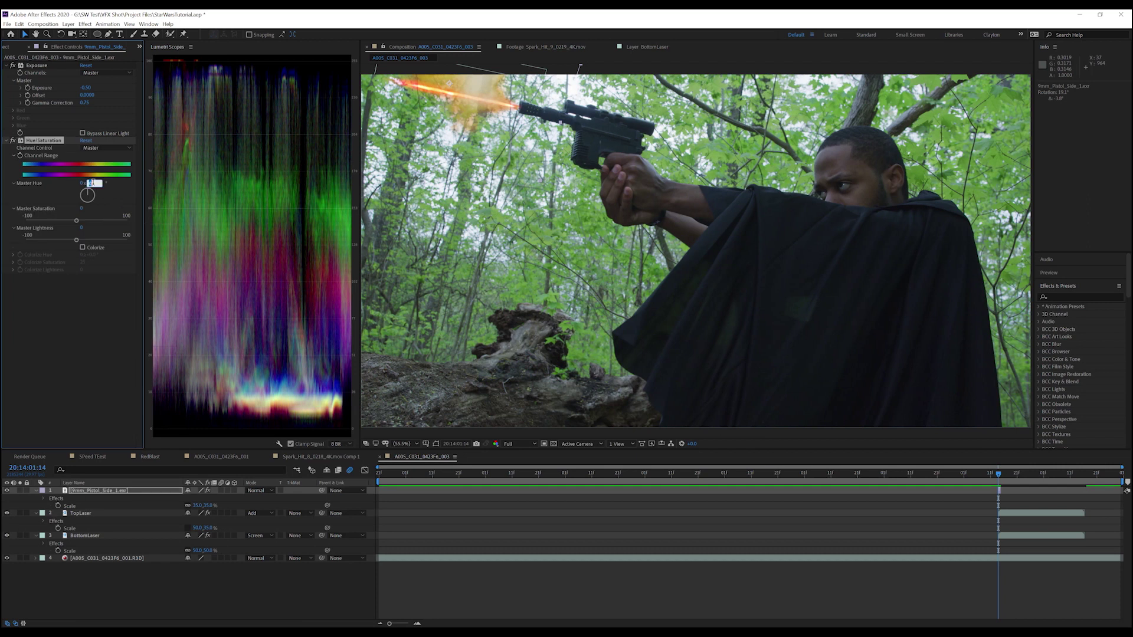
{"action": "type", "text": "-45"}
{"action": "key", "text": "Return"}
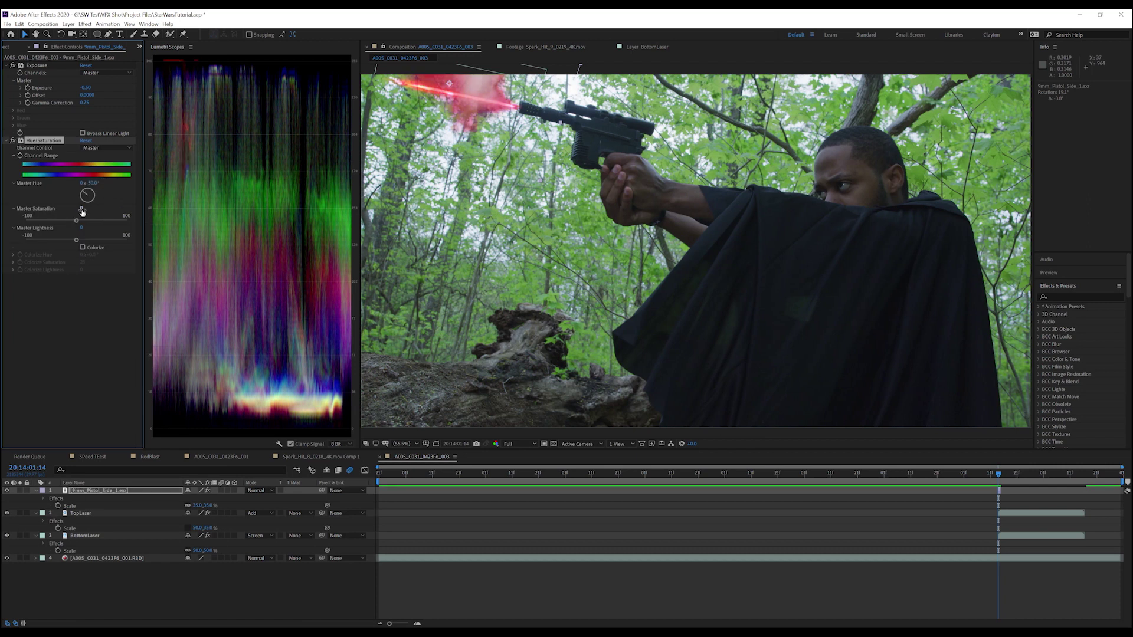
{"action": "left_click", "coordinate": [87, 210]}
{"action": "type", "text": "0"}
{"action": "key", "text": "Return"}
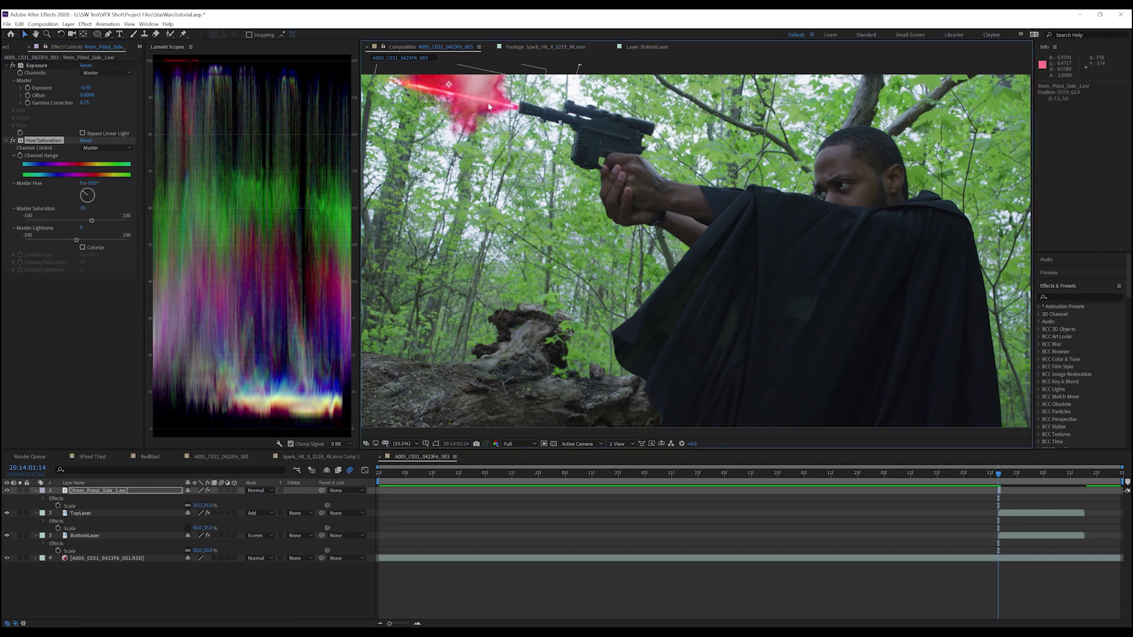
{"action": "left_click", "coordinate": [257, 489]}
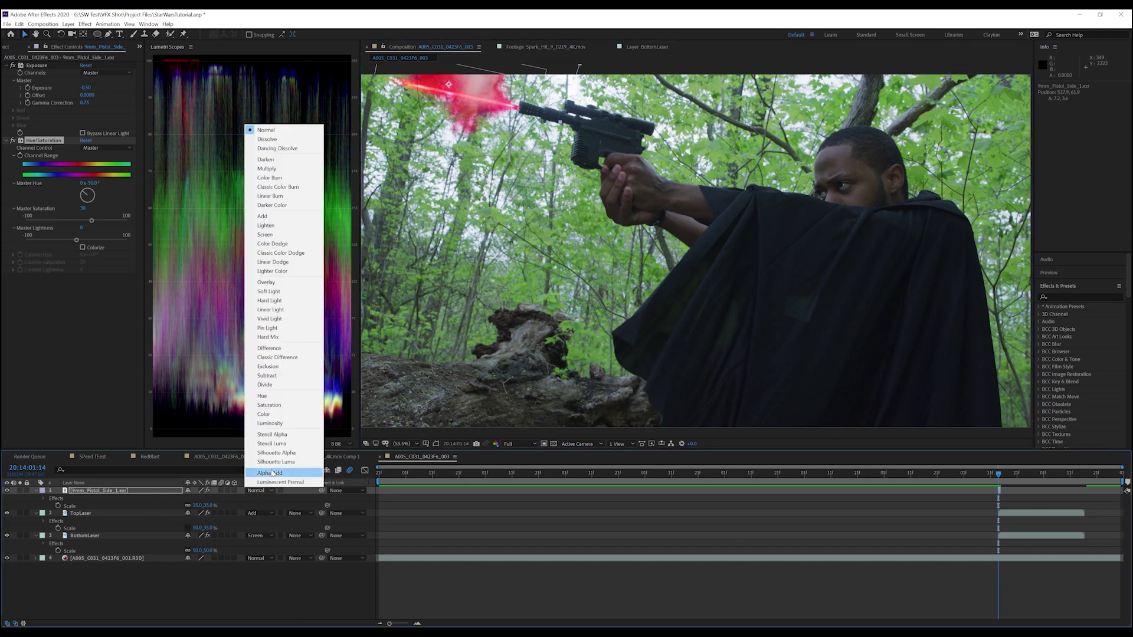
{"action": "left_click", "coordinate": [266, 234]}
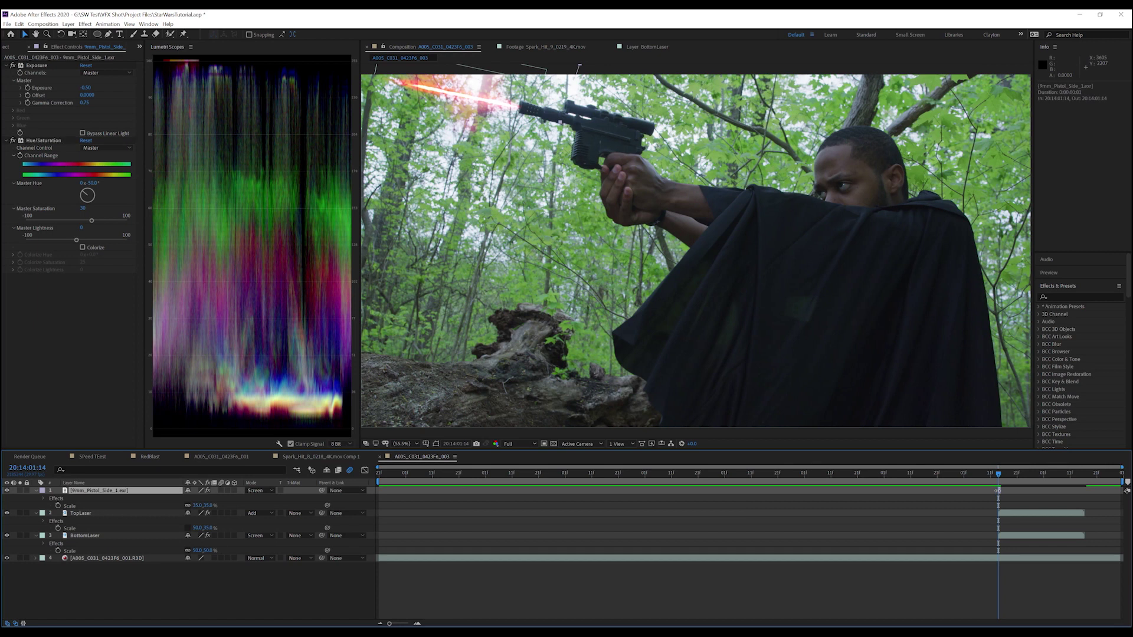
Step: Create a red solid layer named Beam Glow
{"action": "key", "text": "ctrl+y"}
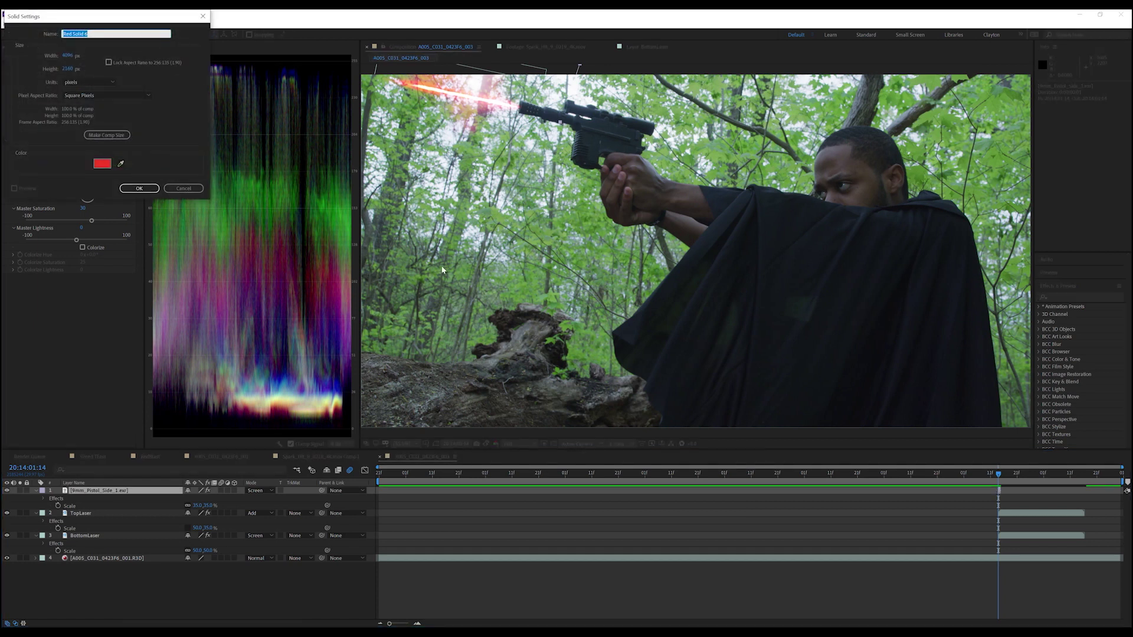
{"action": "type", "text": "B"}
{"action": "type", "text": "w"}
{"action": "key", "text": "Return"}
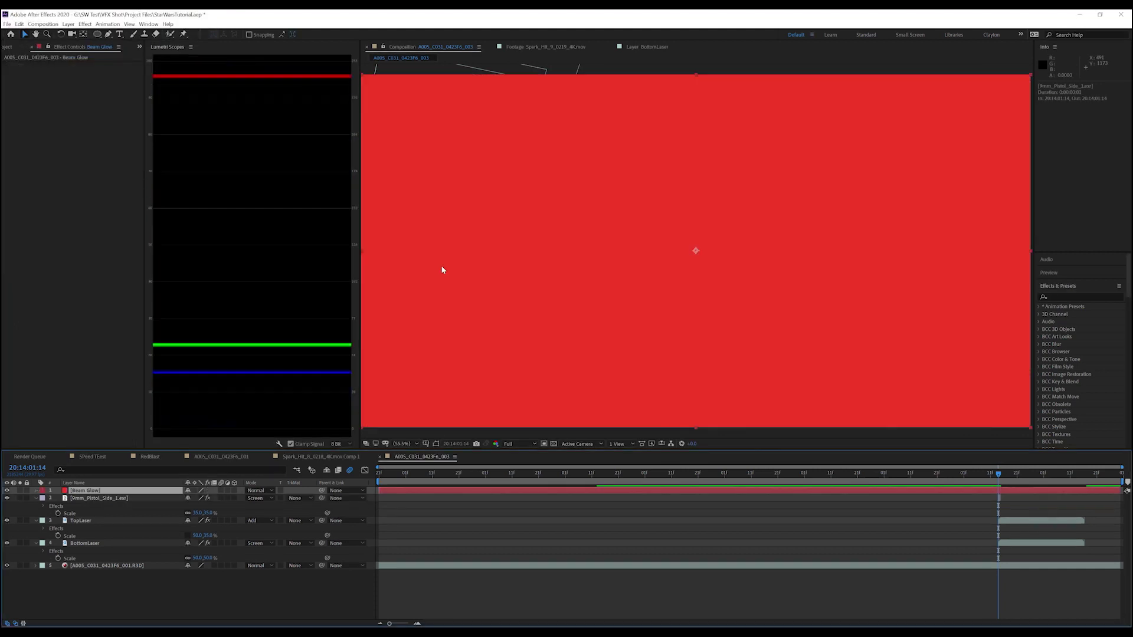
Step: Hide the Beam Glow solid and draw a Pen mask around the laser beam
{"action": "left_click", "coordinate": [7, 491]}
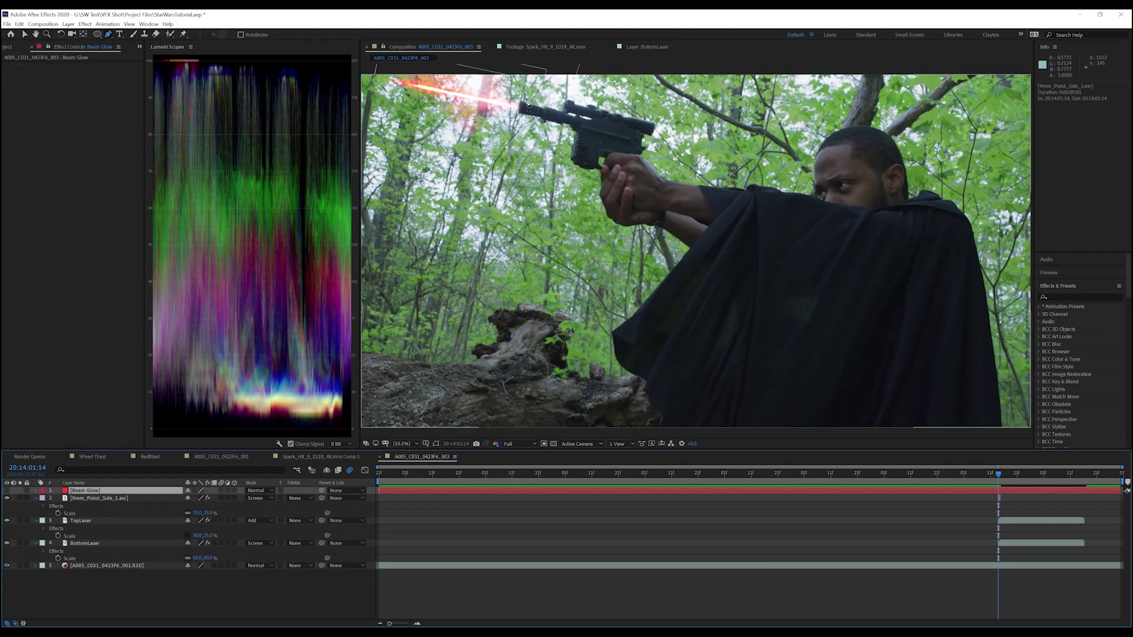
{"action": "left_click_drag", "start_coordinate": [505, 89], "coordinate": [525, 138]}
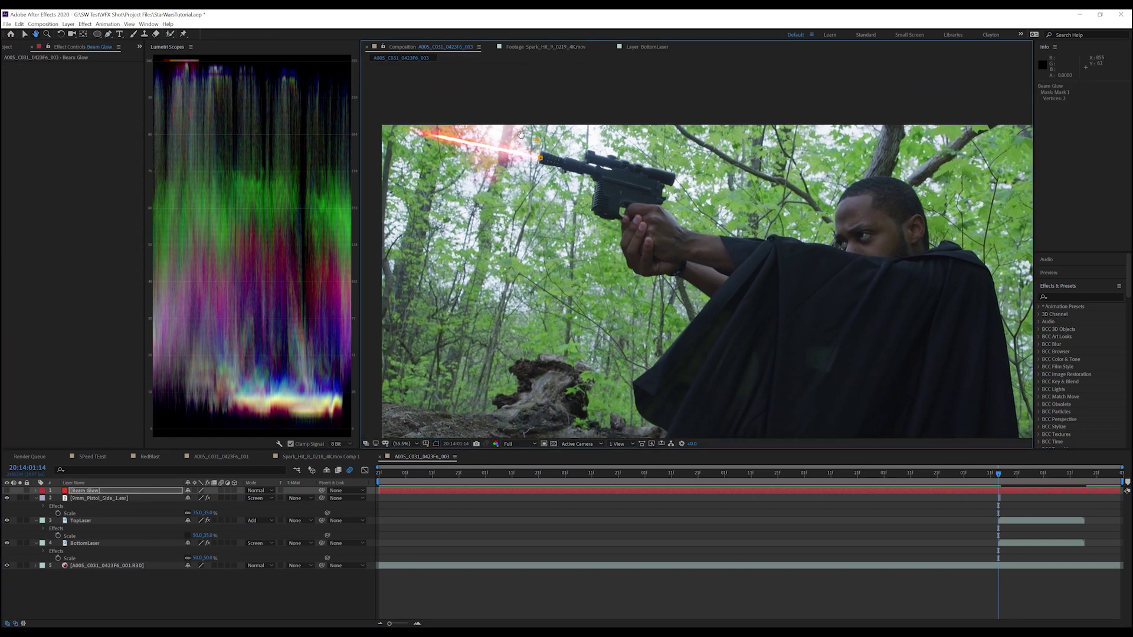
{"action": "key", "text": "g"}
{"action": "left_click", "coordinate": [519, 118]}
{"action": "left_click", "coordinate": [487, 107]}
{"action": "left_click", "coordinate": [429, 122]}
{"action": "left_click", "coordinate": [473, 181]}
Step: Show Beam Glow again, feather its mask, hide the mask outline, and blend it in Screen mode
{"action": "left_click", "coordinate": [7, 491]}
{"action": "key", "text": "f"}
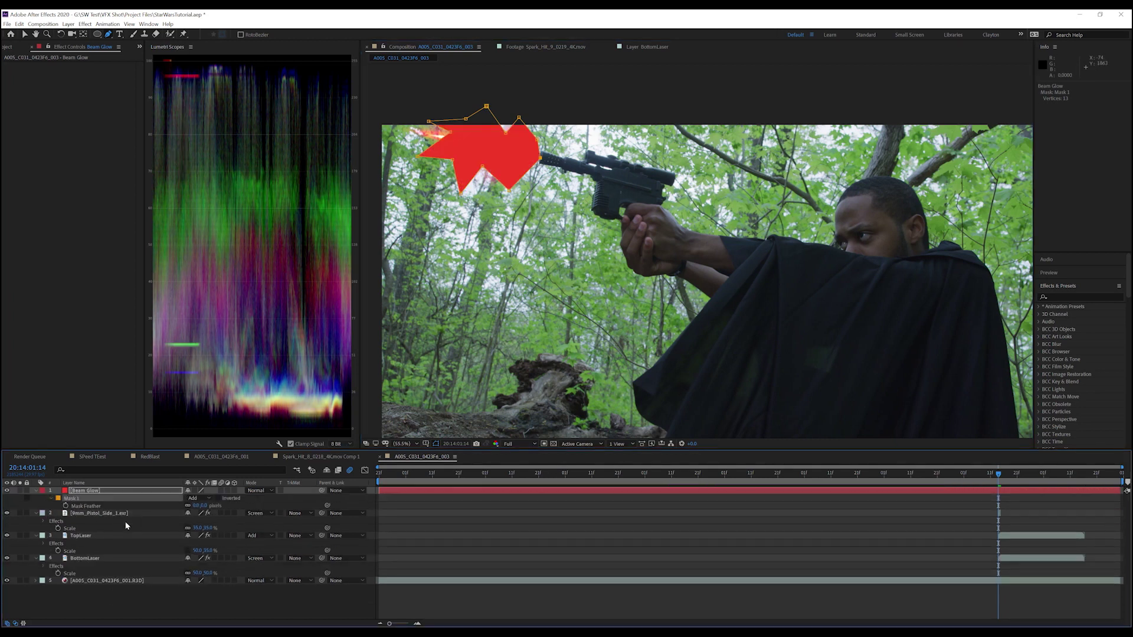
{"action": "left_click", "coordinate": [199, 505]}
{"action": "type", "text": "250"}
{"action": "key", "text": "Return"}
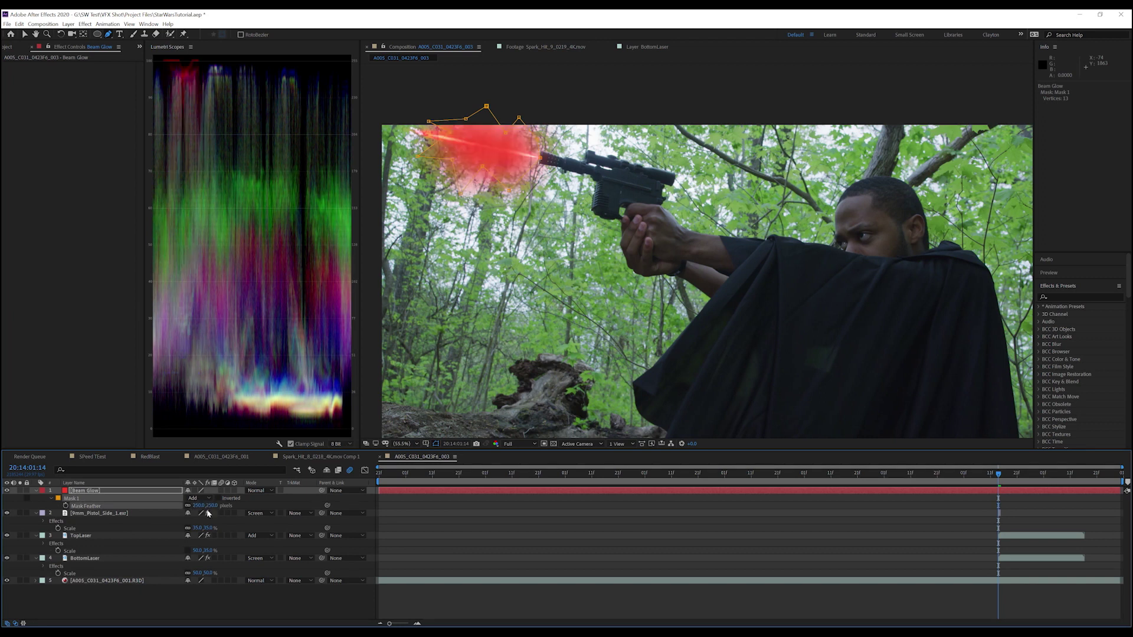
{"action": "left_click", "coordinate": [198, 505]}
{"action": "type", "text": "30"}
{"action": "key", "text": "Return"}
{"action": "left_click", "coordinate": [434, 445]}
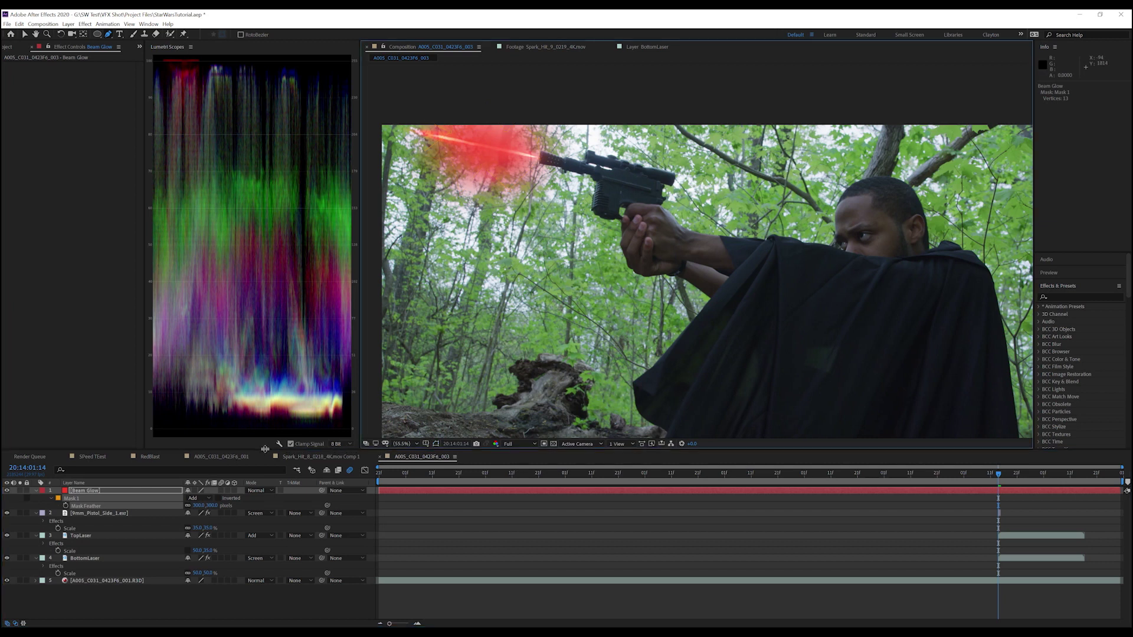
{"action": "left_click", "coordinate": [256, 493]}
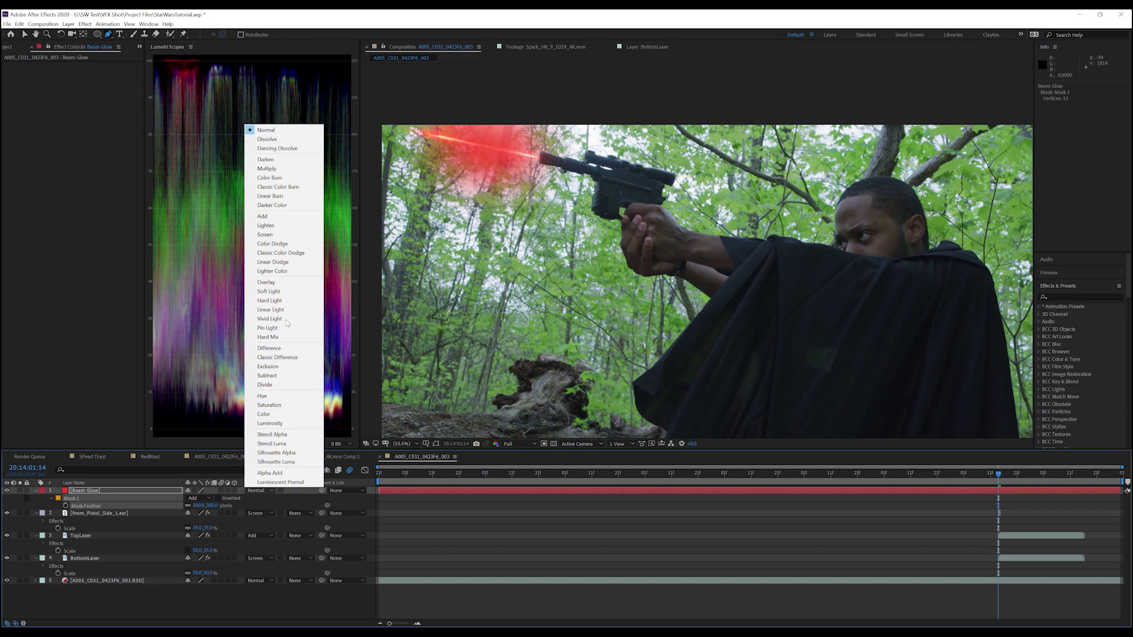
{"action": "left_click", "coordinate": [279, 236]}
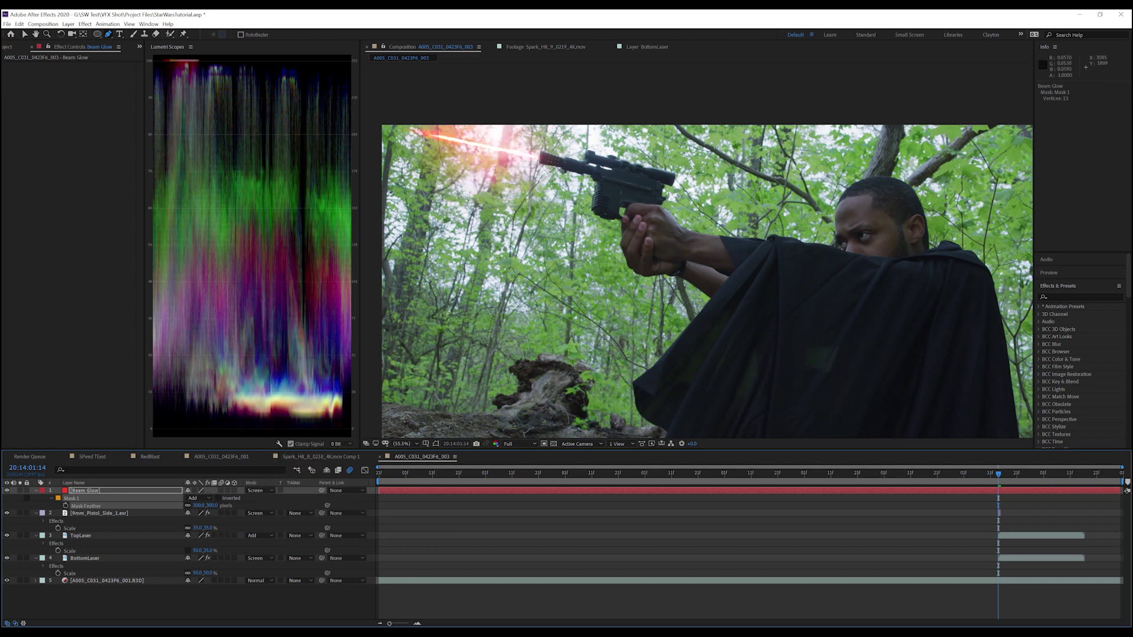
Step: Trim Beam Glow to one frame and add a one-frame adjustment layer named HeatGlow
{"action": "key", "text": "alt+]"}
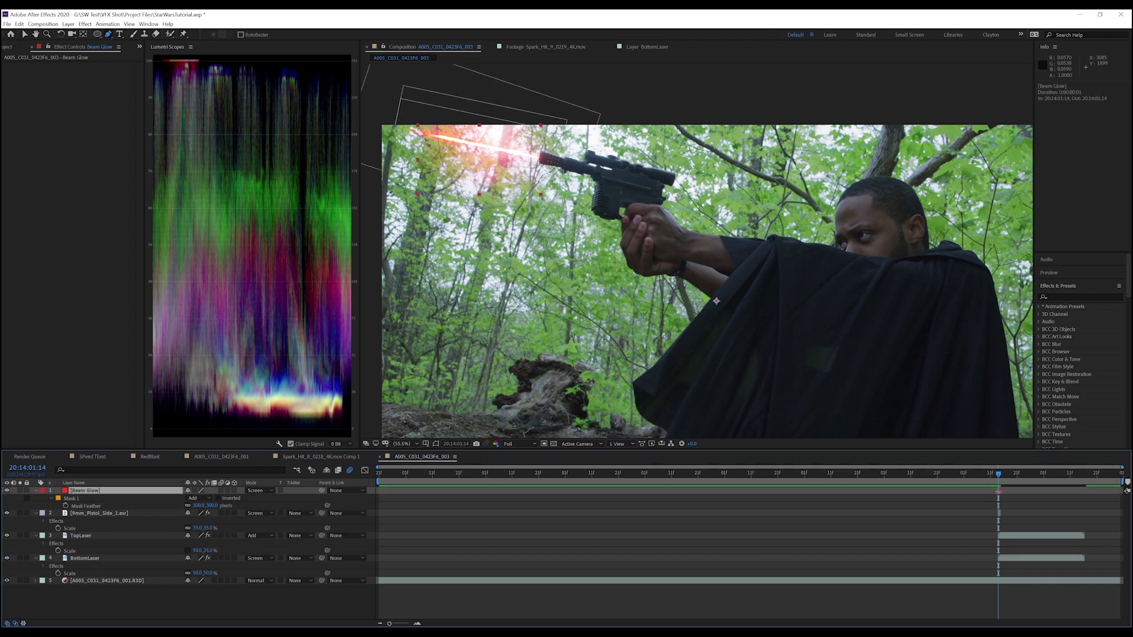
{"action": "key", "text": "ctrl+alt+y"}
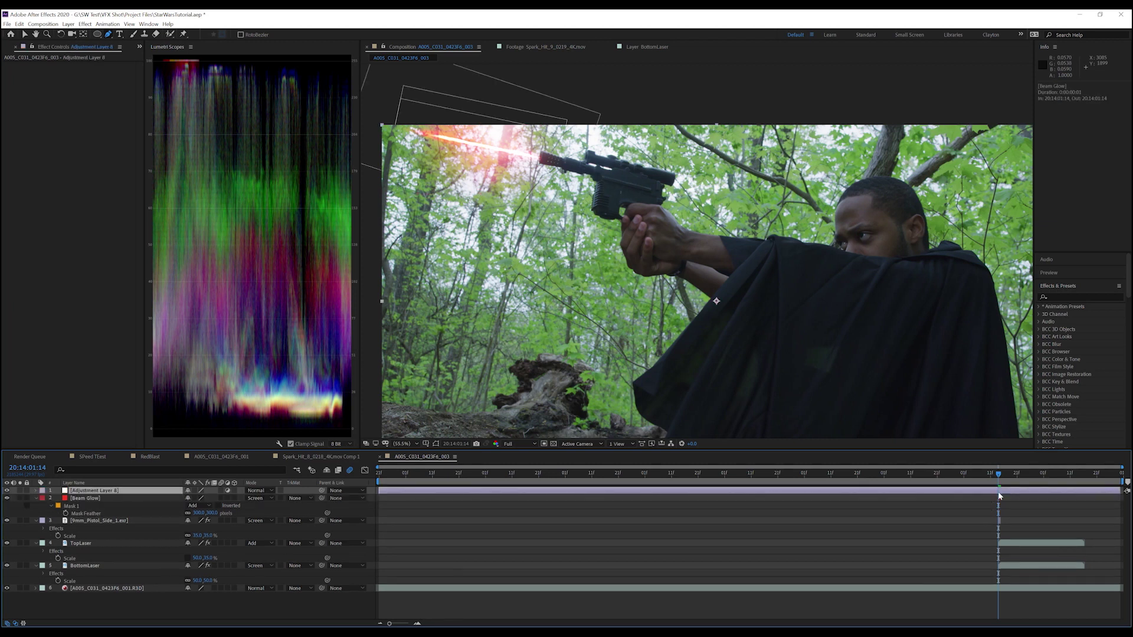
{"action": "key", "text": "alt+bracketleft"}
{"action": "key", "text": "alt+bracketright"}
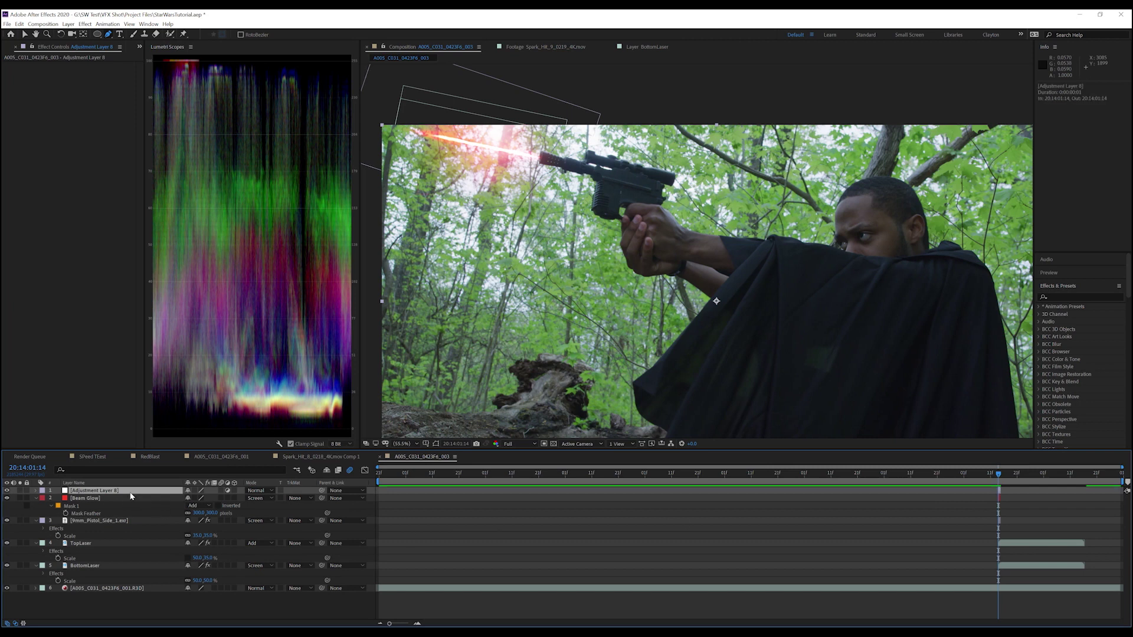
{"action": "key", "text": "Return"}
{"action": "type", "text": "Heat?Glow"}
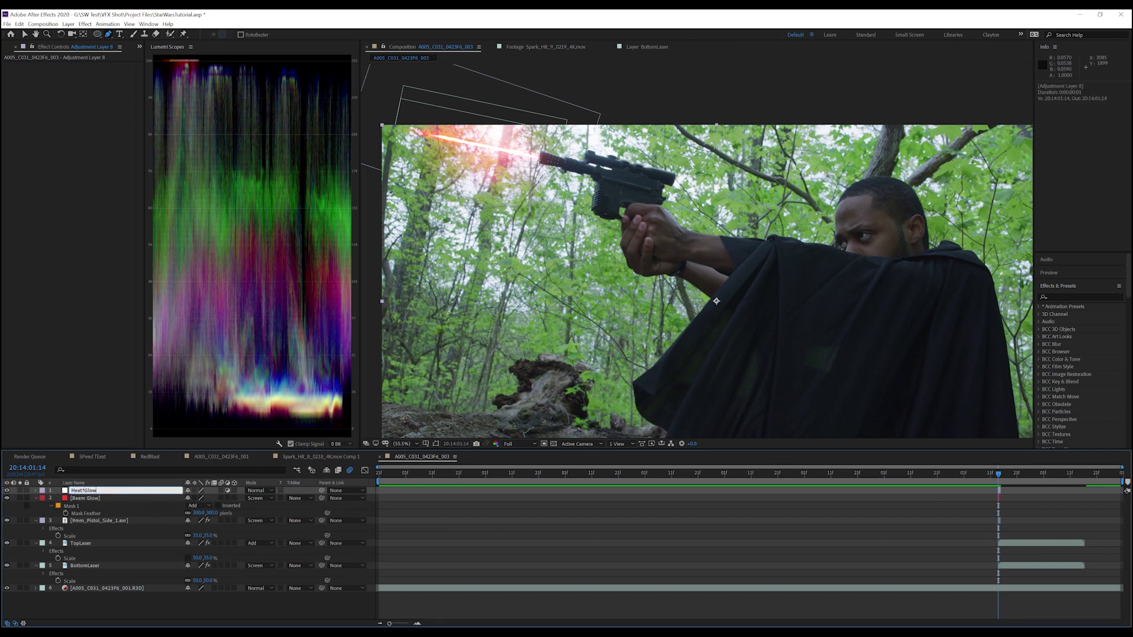
{"action": "key", "text": "Return"}
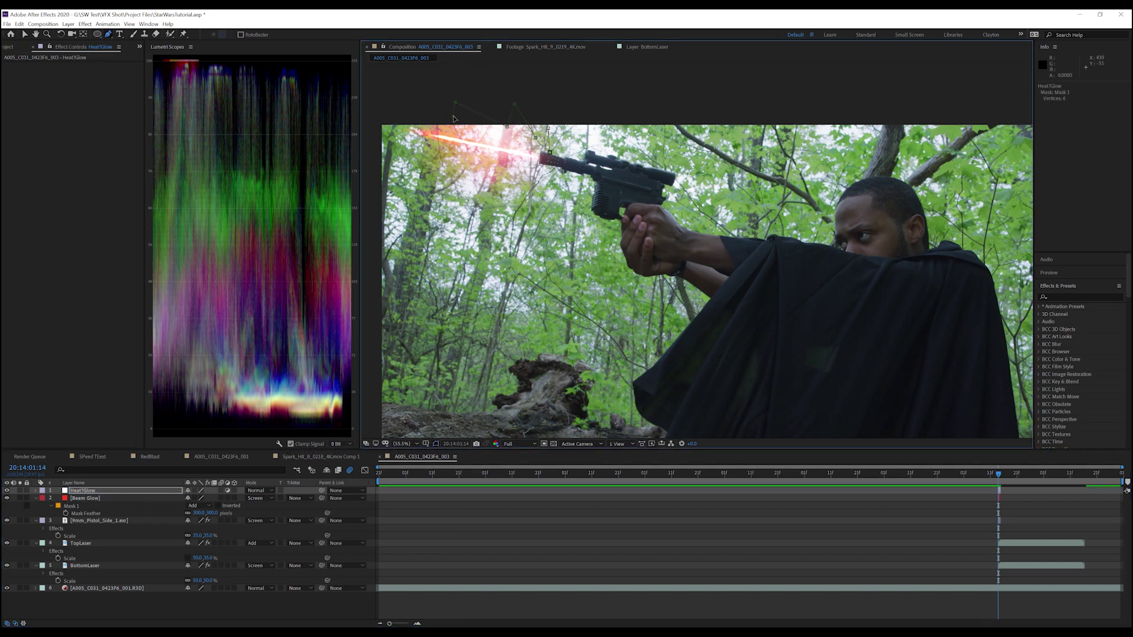
Step: Draw a closed mask on HeatGlow around the laser glow and muzzle
{"action": "left_click", "coordinate": [413, 112]}
{"action": "left_click", "coordinate": [397, 134]}
{"action": "left_click", "coordinate": [416, 156]}
{"action": "left_click", "coordinate": [460, 147]}
{"action": "left_click", "coordinate": [493, 174]}
{"action": "left_click", "coordinate": [521, 167]}
{"action": "left_click", "coordinate": [549, 157]}
{"action": "left_click", "coordinate": [549, 131]}
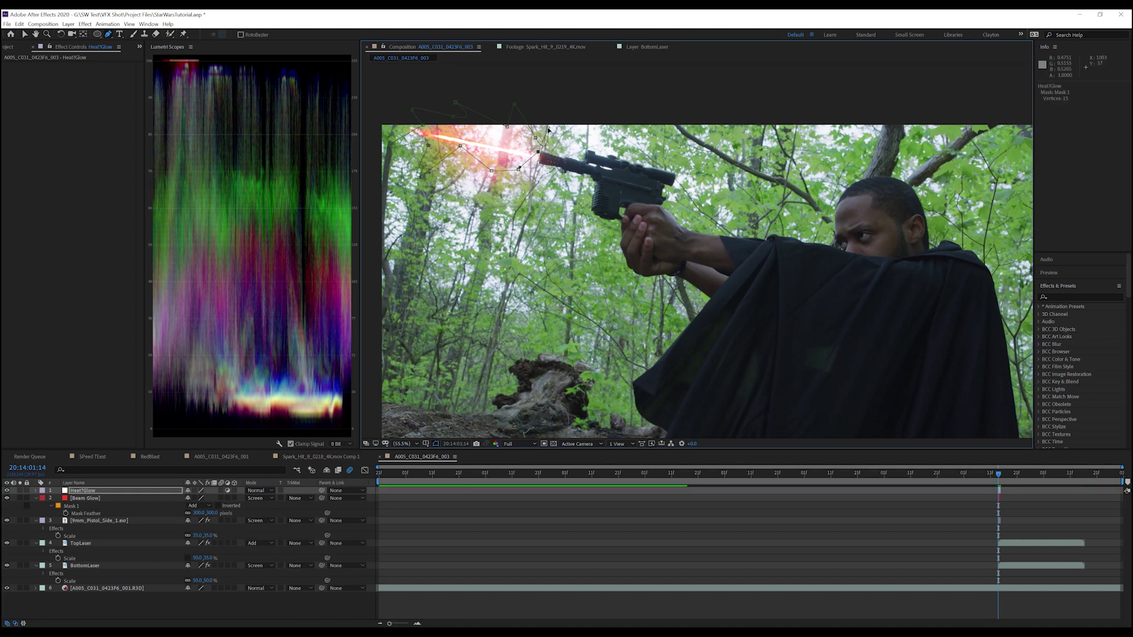
{"action": "left_click_drag", "start_coordinate": [549, 131], "coordinate": [532, 130]}
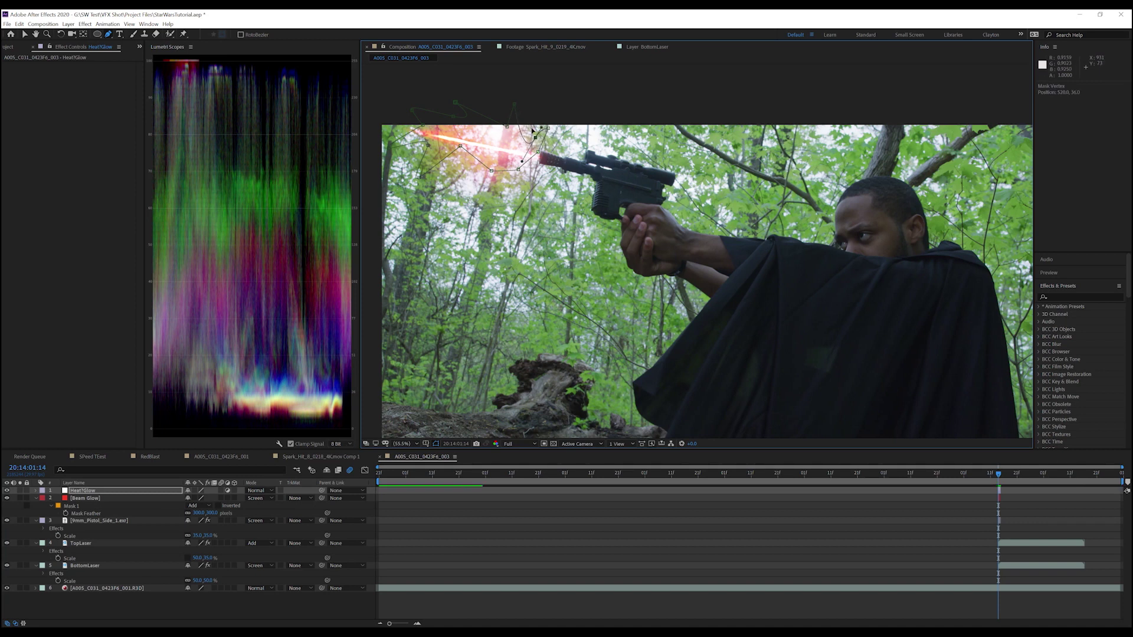
{"action": "key", "text": "ctrl+space"}
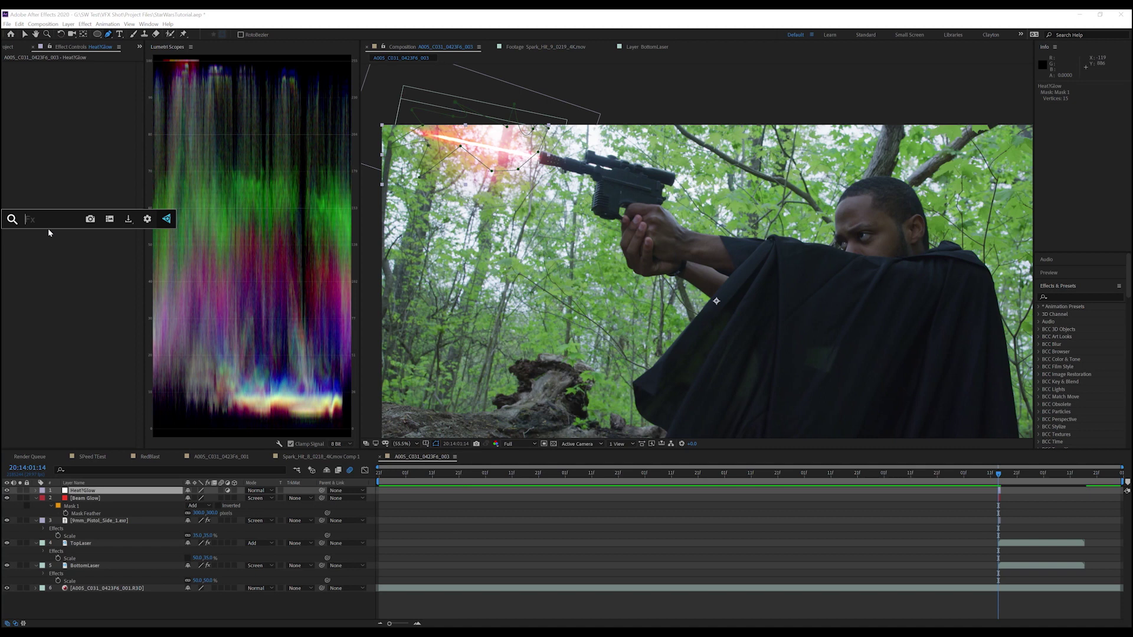
{"action": "type", "text": "brigh"}
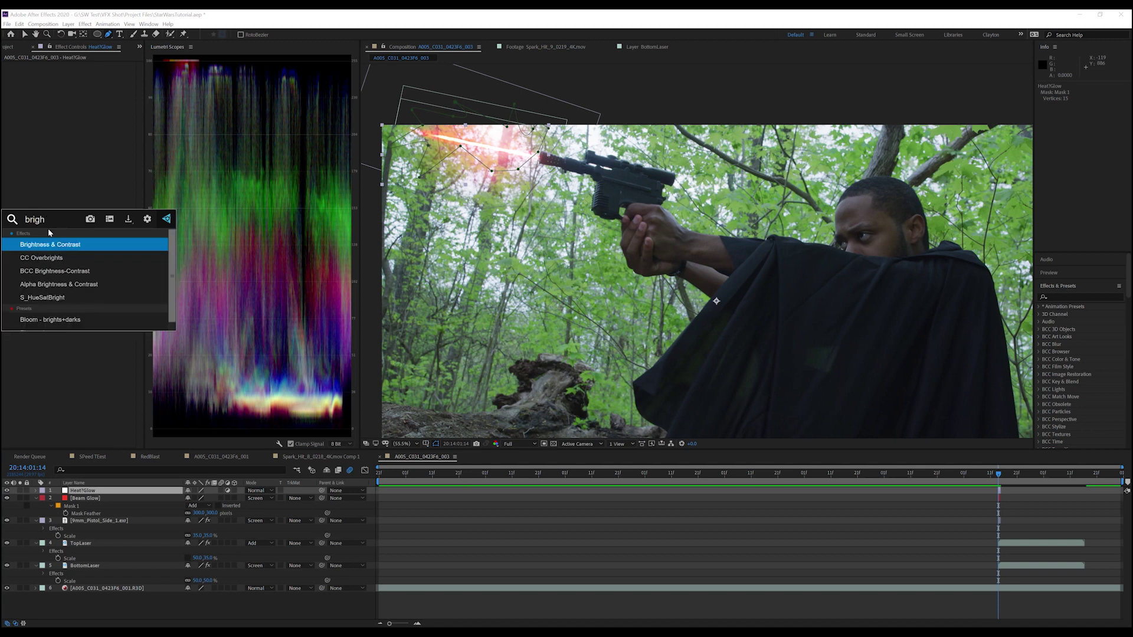
Step: Apply Brightness & Contrast to HeatGlow with Brightness 100
{"action": "left_click", "coordinate": [90, 245]}
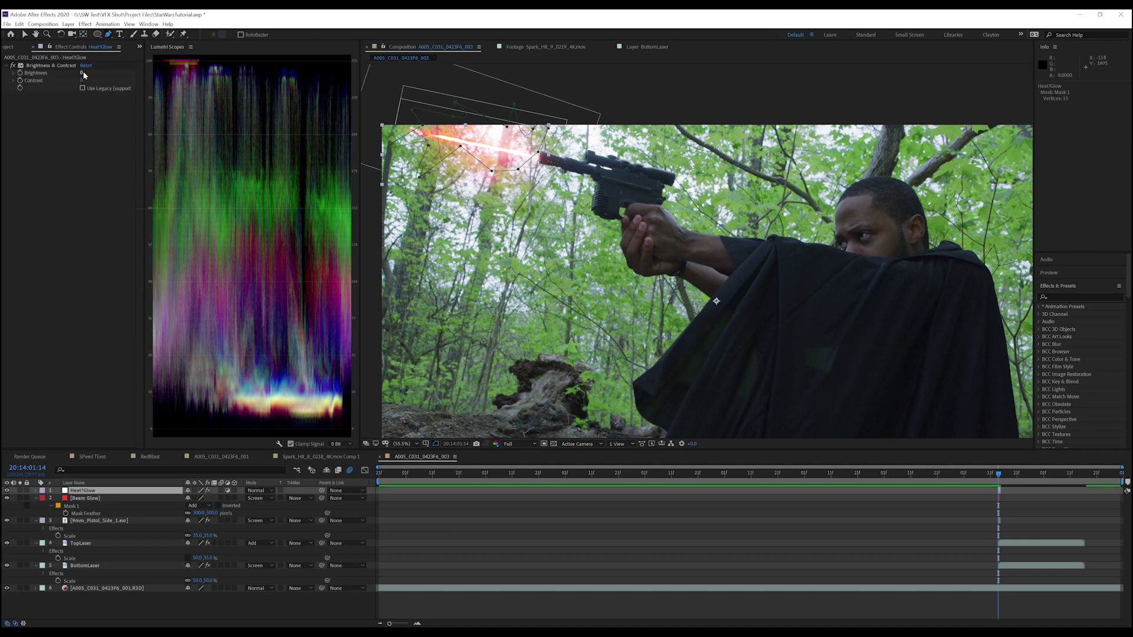
{"action": "left_click", "coordinate": [82, 72]}
{"action": "type", "text": "100"}
{"action": "key", "text": "Return"}
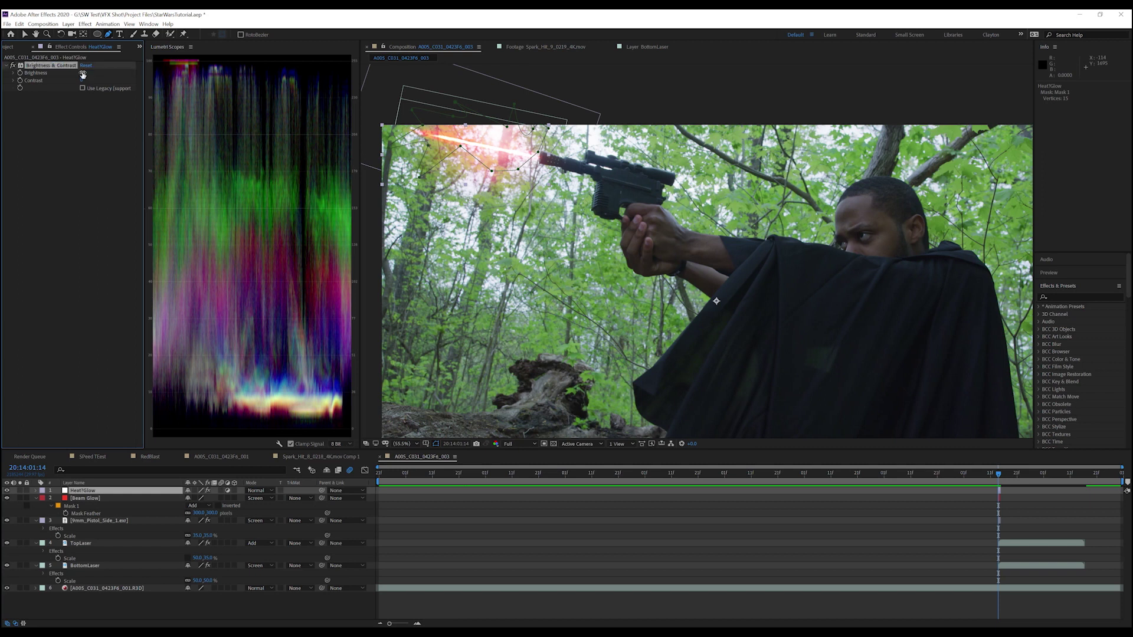
Step: Set the HeatGlow mask feather to 300 pixels and nudge one mask point lower
{"action": "key", "text": "f"}
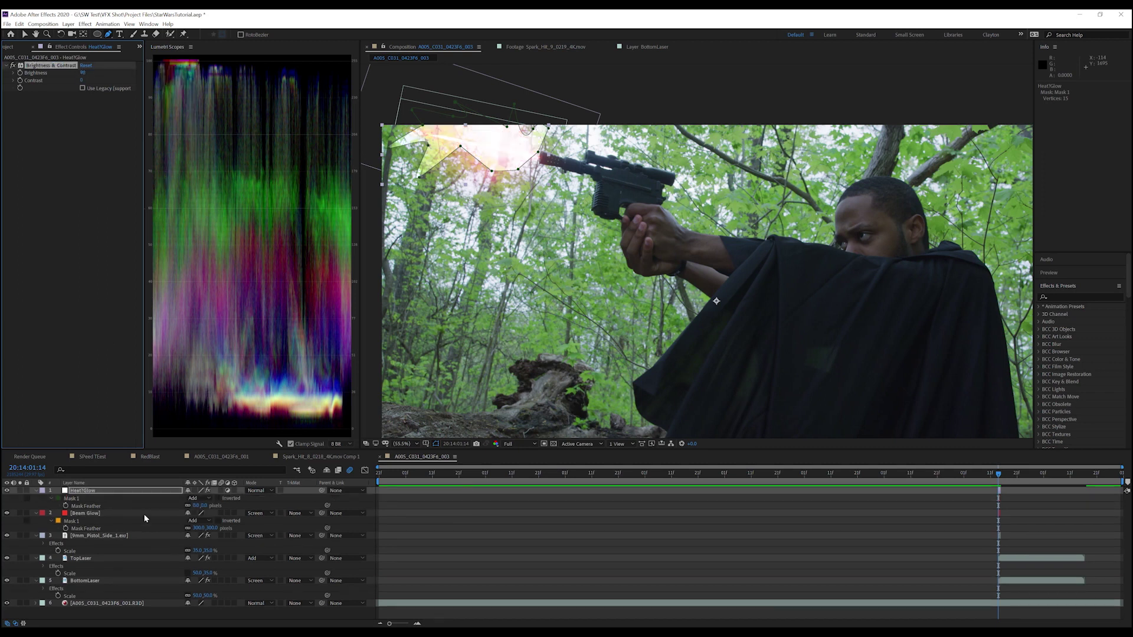
{"action": "left_click", "coordinate": [198, 506]}
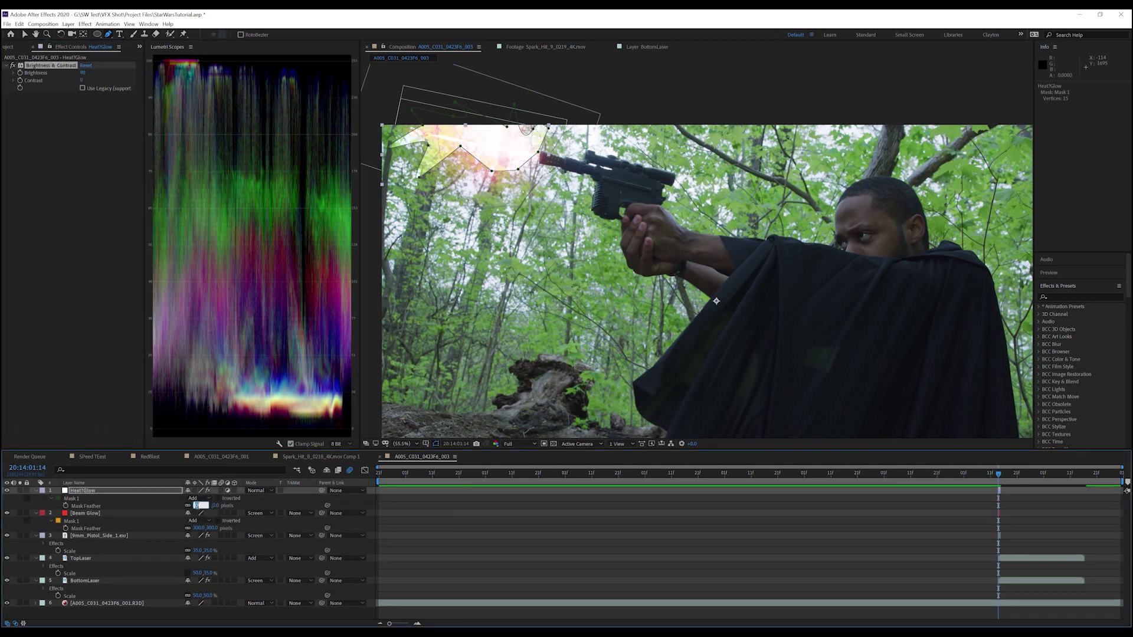
{"action": "type", "text": "300"}
{"action": "key", "text": "Return"}
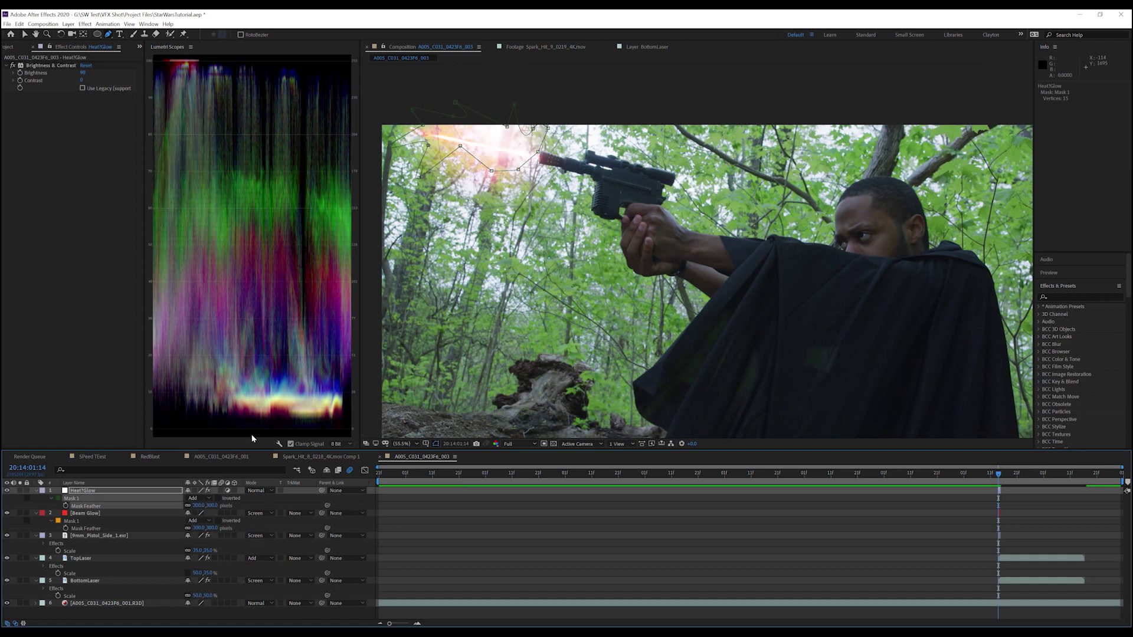
{"action": "left_click_drag", "start_coordinate": [459, 145], "coordinate": [460, 161]}
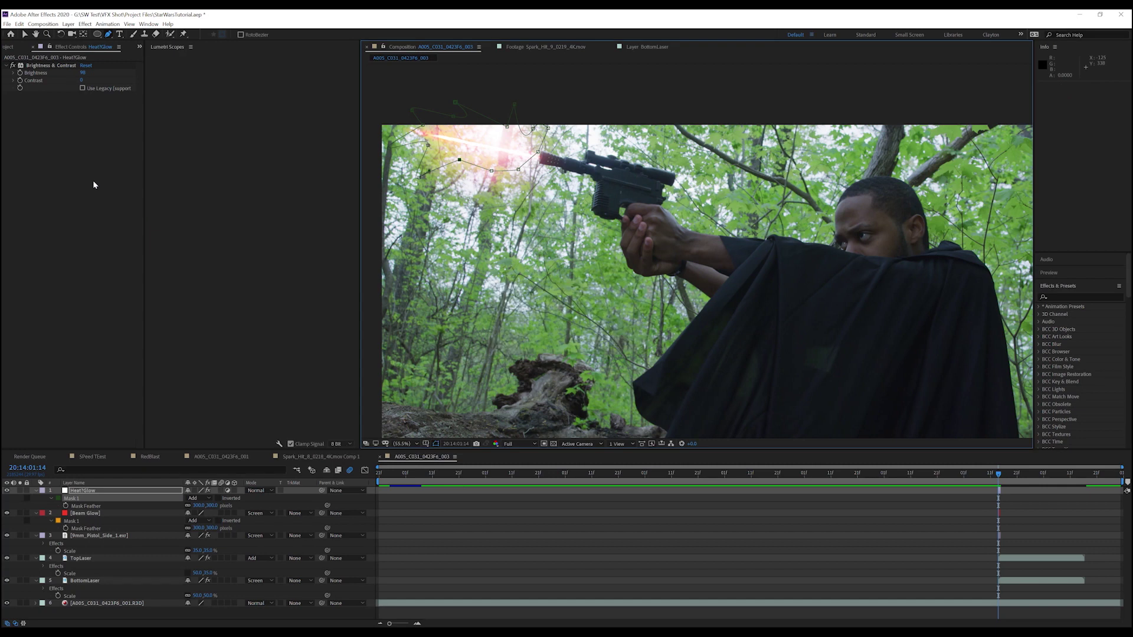
{"action": "key", "text": "ctrl+space"}
{"action": "type", "text": "tu"}
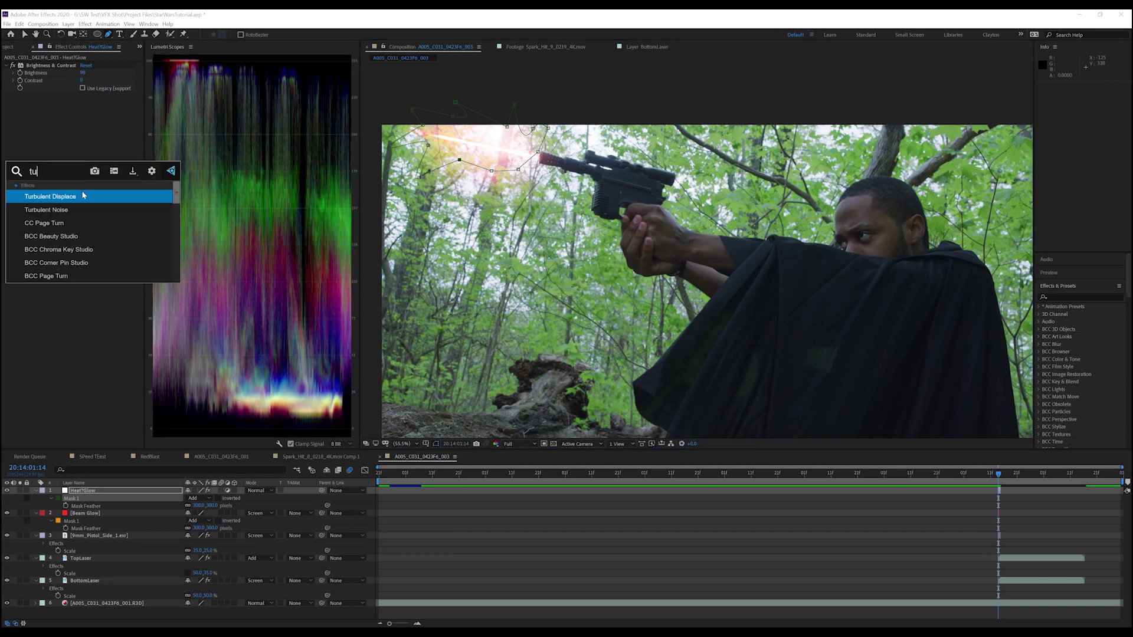
Step: Apply Turbulent Displace to HeatGlow with Amount 20 and Size 50, then toggle HeatGlow to compare
{"action": "left_click", "coordinate": [82, 196]}
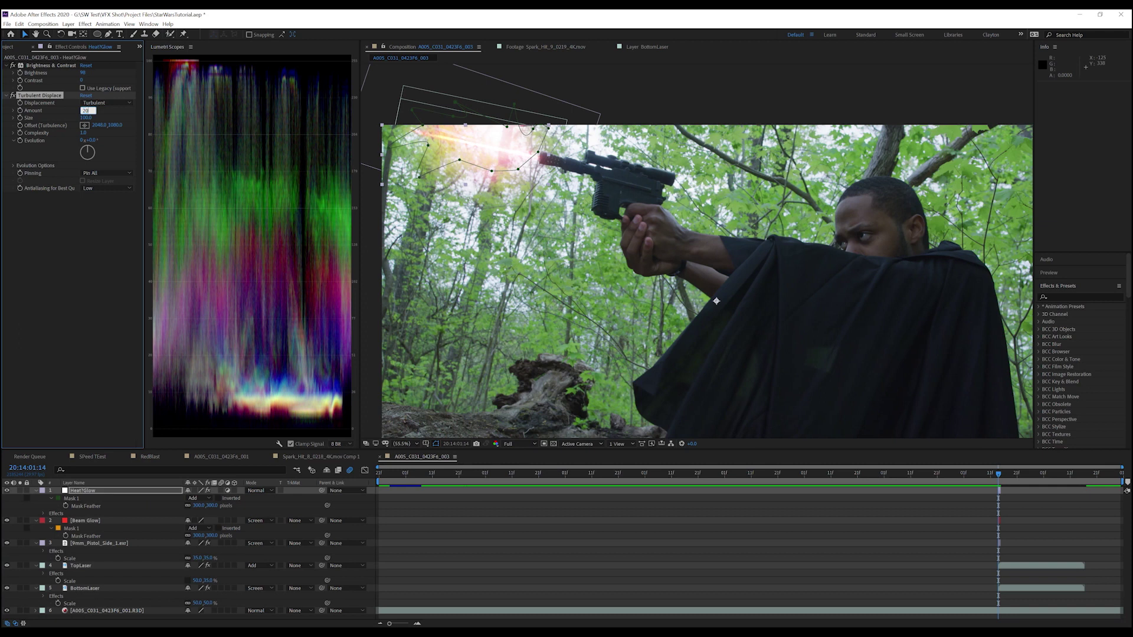
{"action": "key", "text": "Return"}
{"action": "left_click", "coordinate": [88, 116]}
{"action": "type", "text": "50"}
{"action": "key", "text": "Return"}
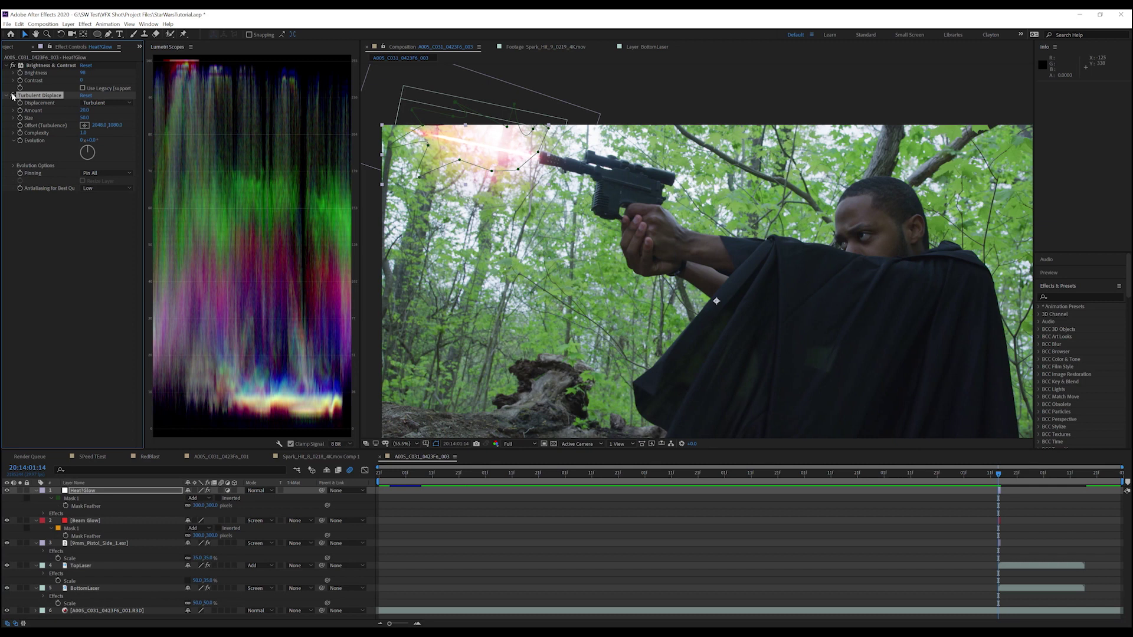
{"action": "left_click", "coordinate": [413, 112]}
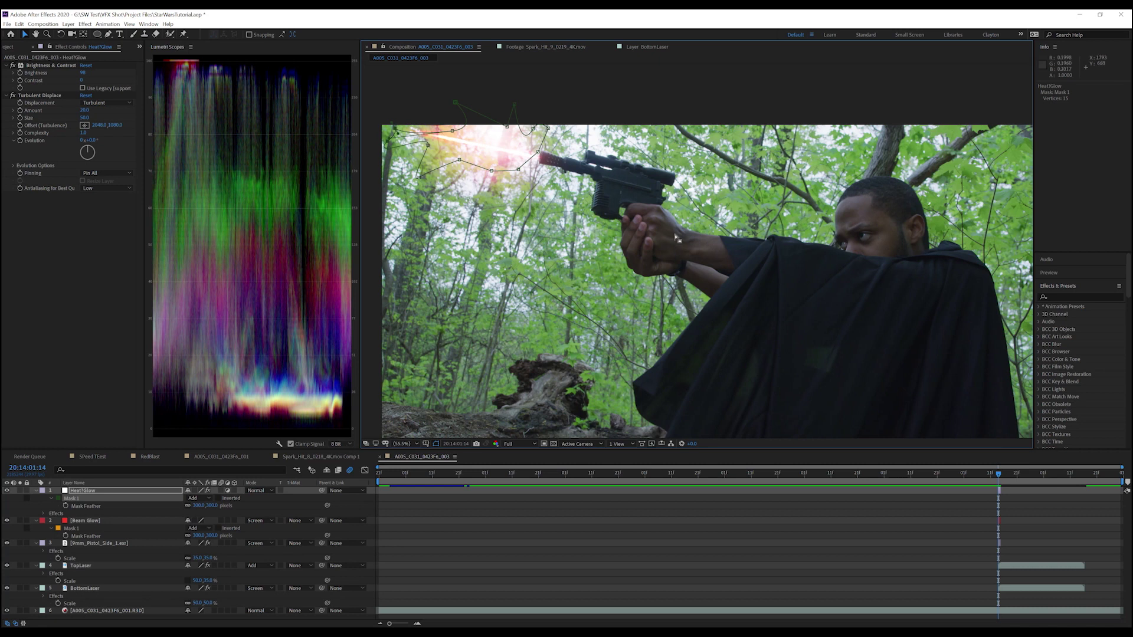
{"action": "left_click", "coordinate": [8, 490]}
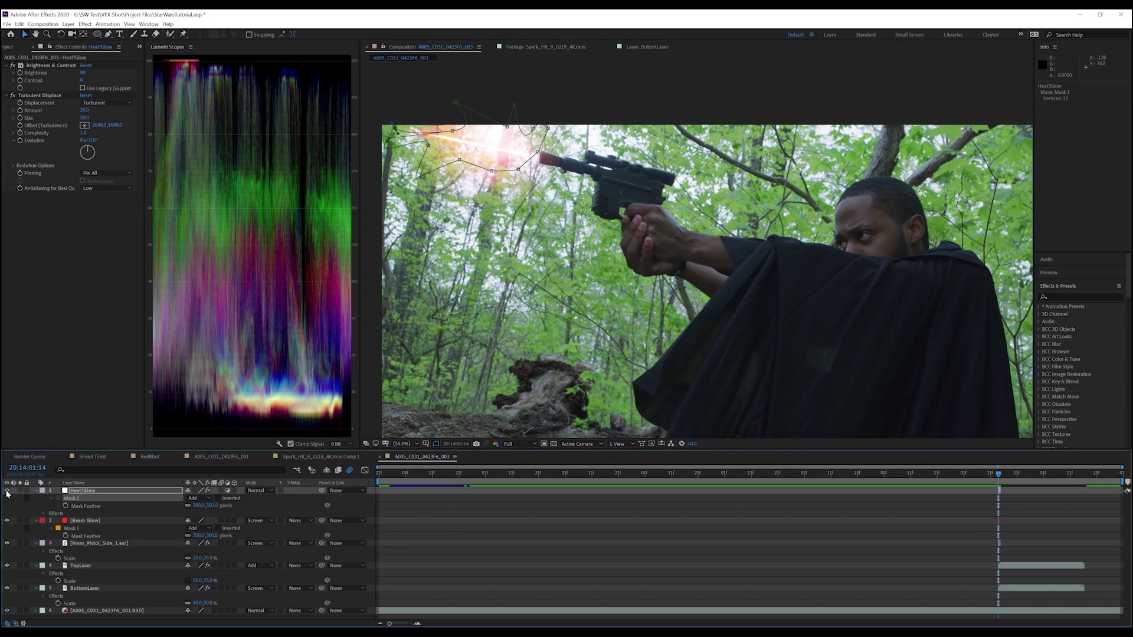
{"action": "left_click", "coordinate": [8, 490]}
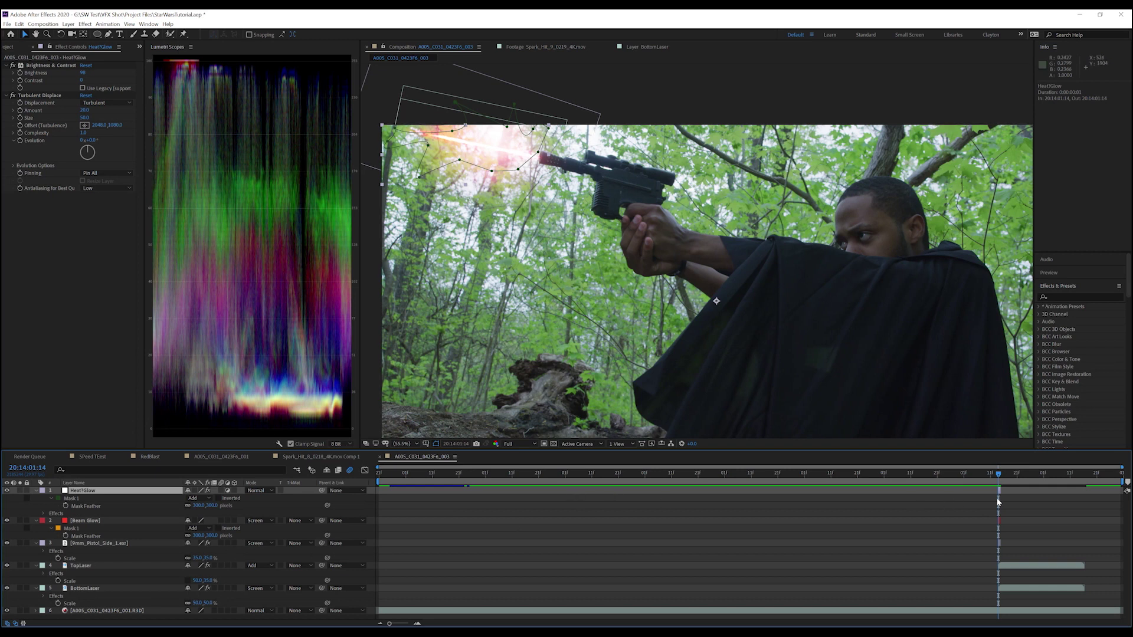
Step: Create a red solid named Beam Glow Big and hide it
{"action": "key", "text": "ctrl+y"}
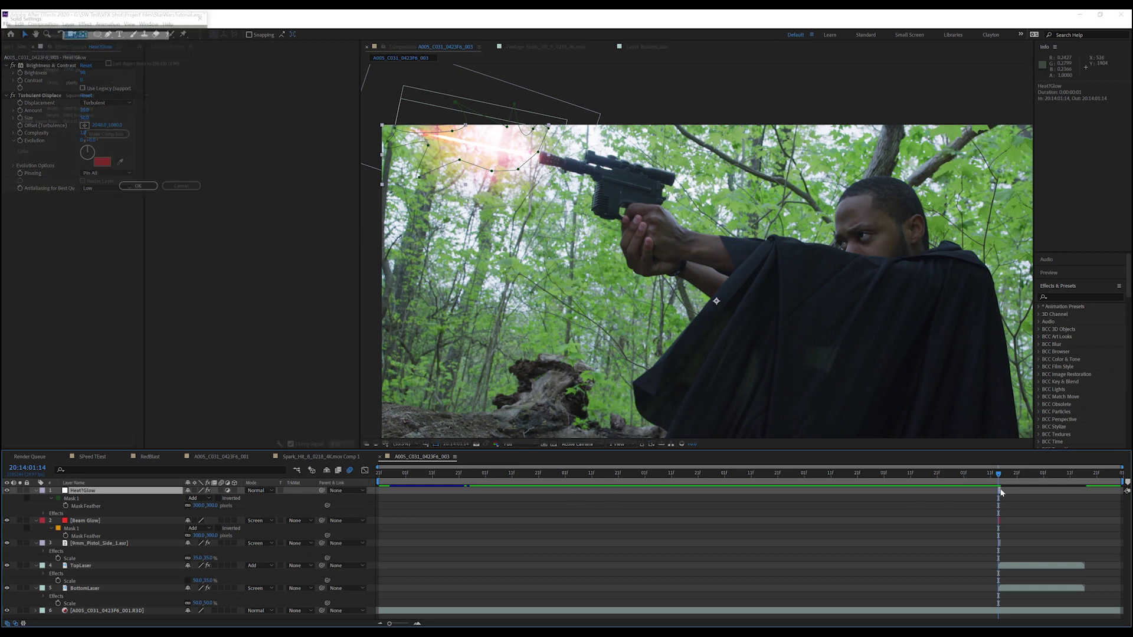
{"action": "type", "text": "Beam Glow Big"}
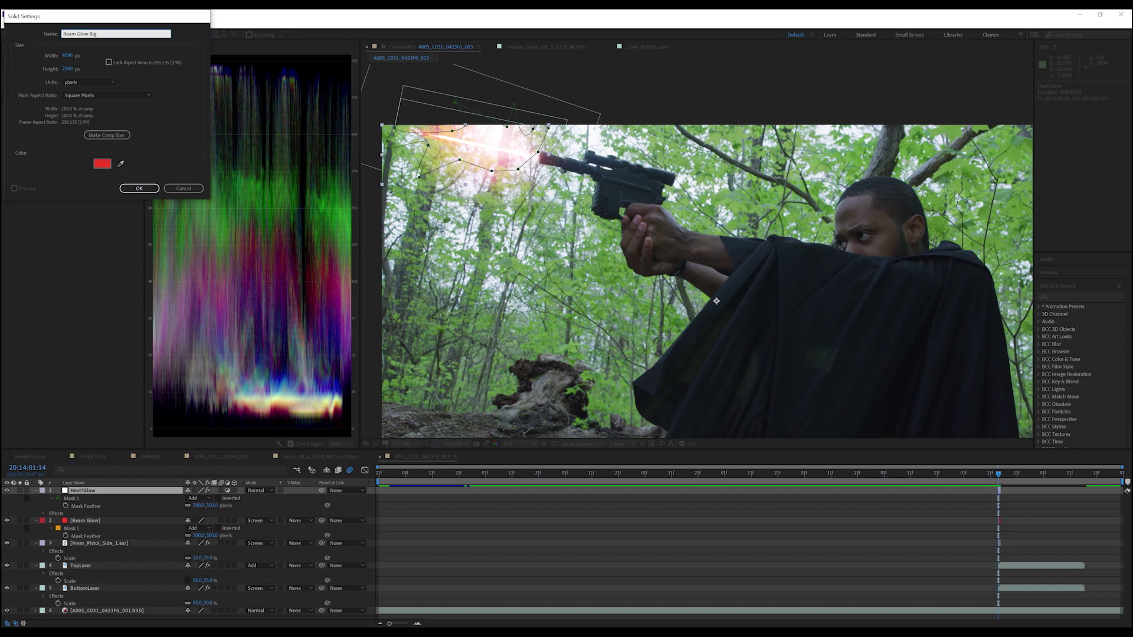
{"action": "key", "text": "Return"}
{"action": "left_click", "coordinate": [9, 490]}
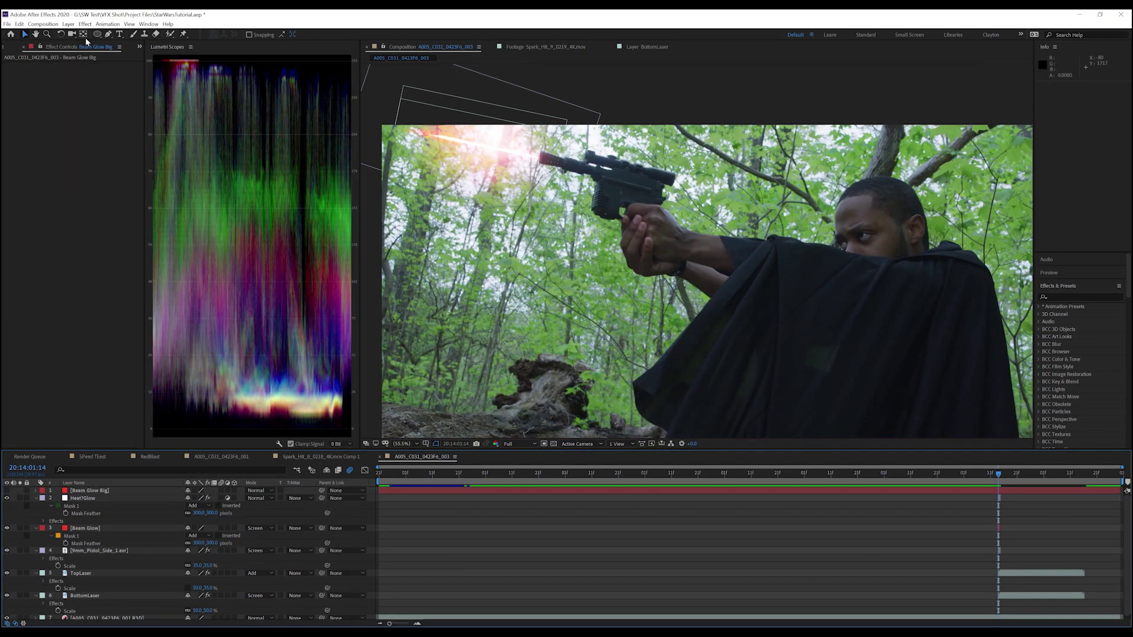
Step: Draw an elliptical mask around the muzzle on Beam Glow Big and rotate it slightly clockwise
{"action": "left_click", "coordinate": [98, 34]}
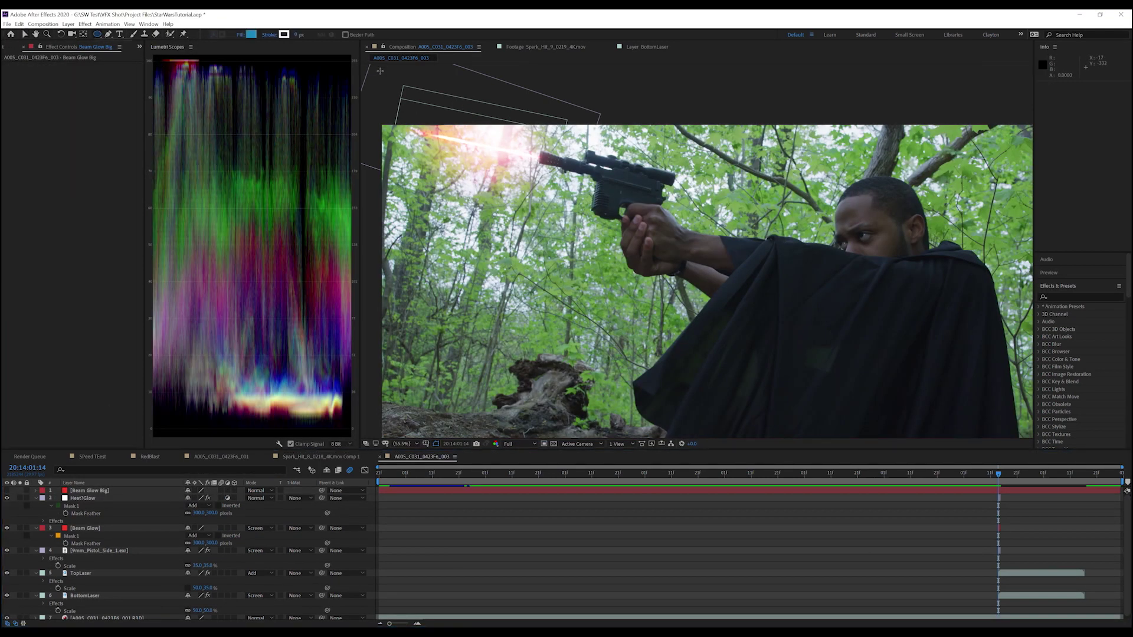
{"action": "left_click_drag", "start_coordinate": [380, 70], "coordinate": [662, 255]}
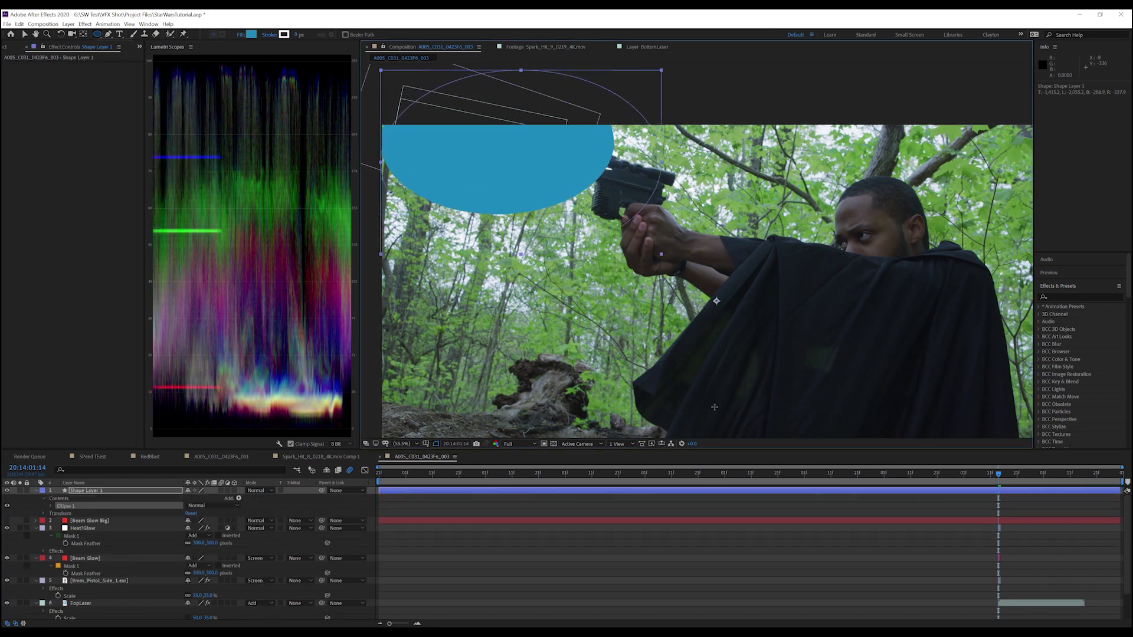
{"action": "key", "text": "ctrl+z"}
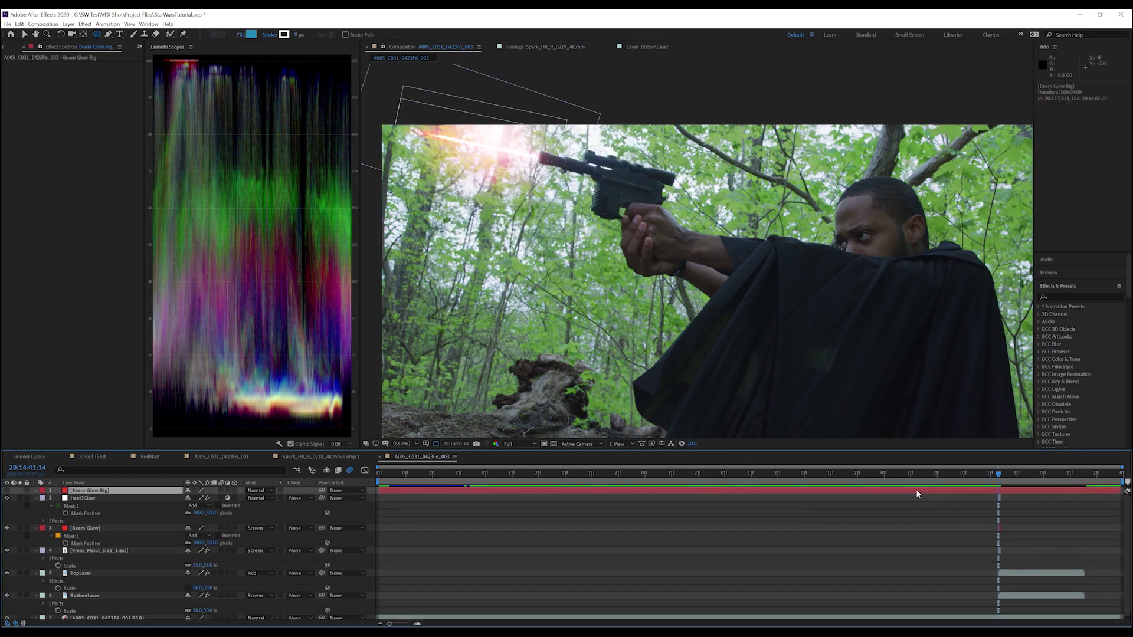
{"action": "scroll", "coordinate": [391, 102], "scroll_direction": "down", "scroll_amount": 1}
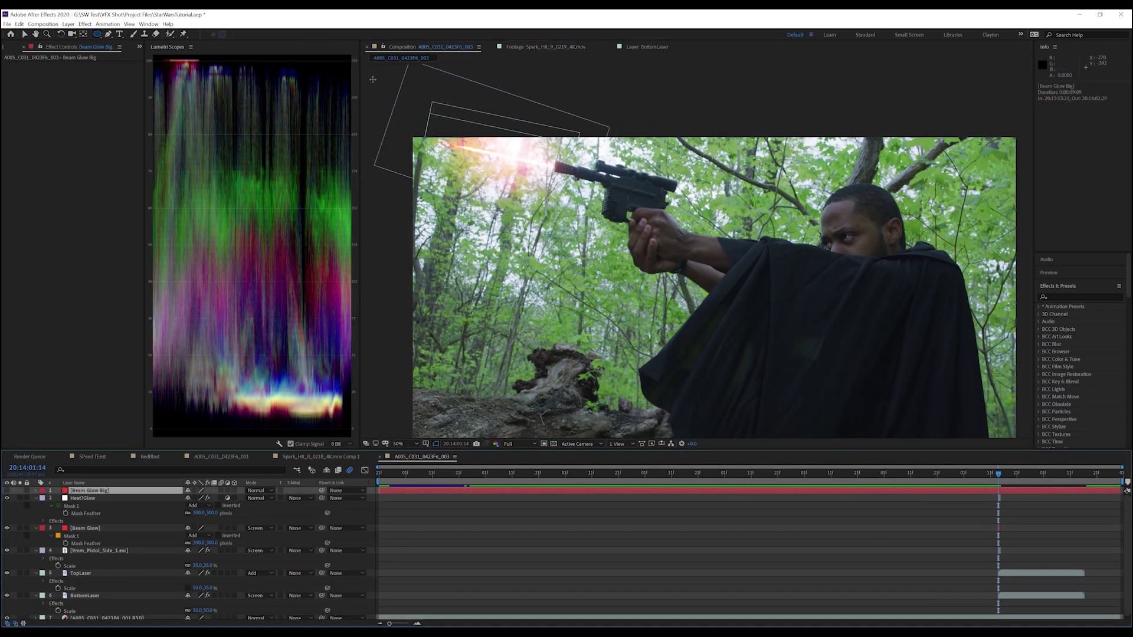
{"action": "left_click_drag", "start_coordinate": [373, 79], "coordinate": [644, 255]}
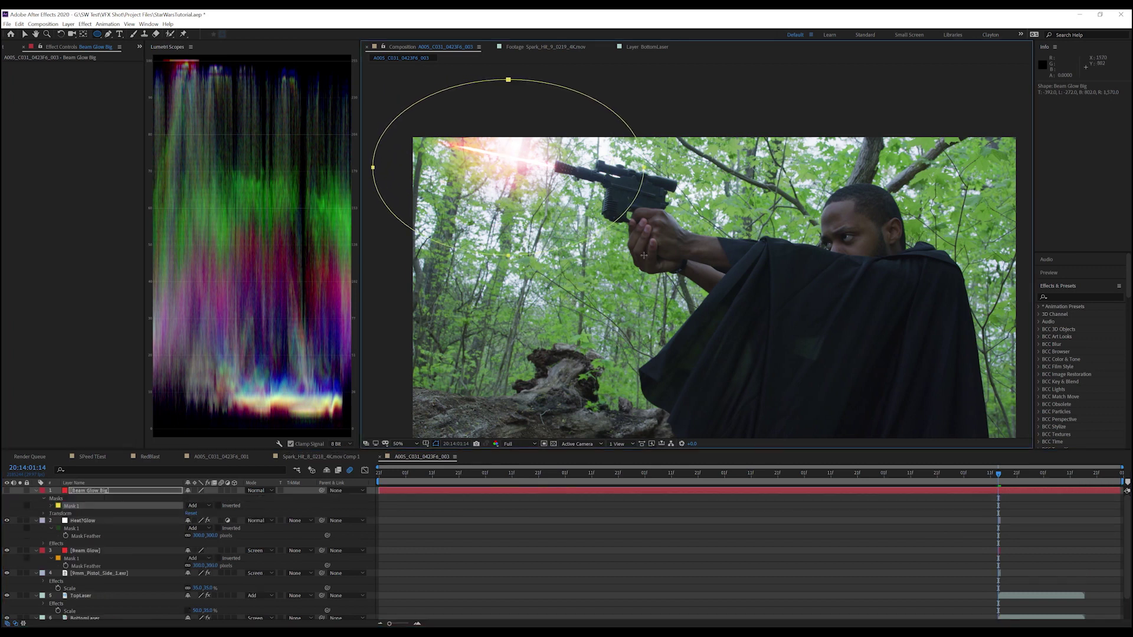
{"action": "key", "text": "v"}
{"action": "double_click", "coordinate": [644, 171]}
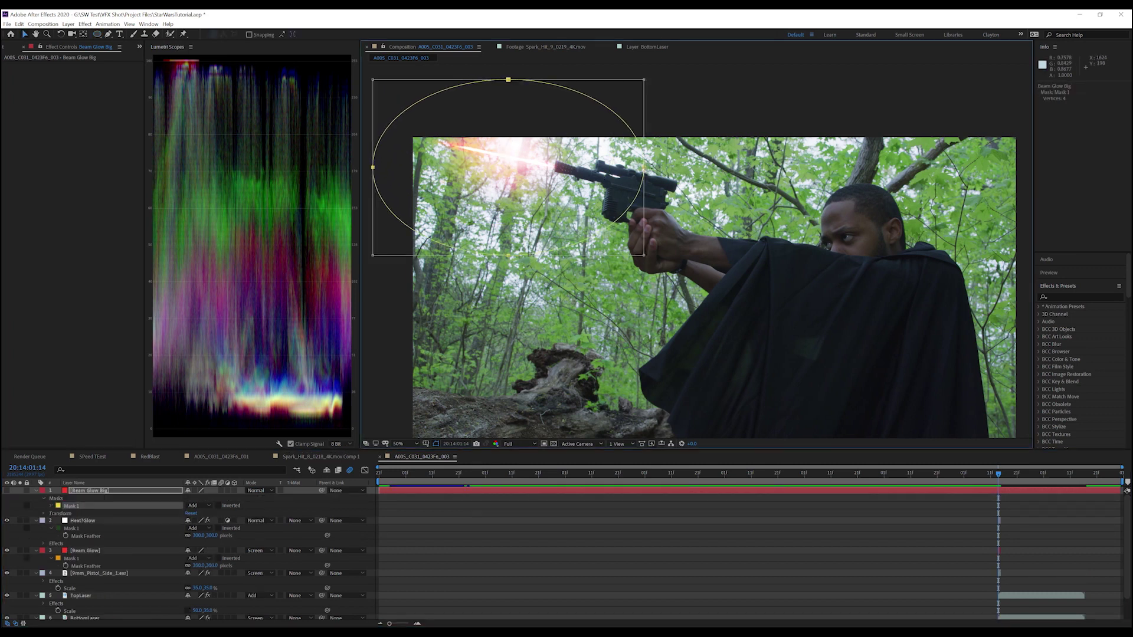
{"action": "left_click_drag", "start_coordinate": [655, 72], "coordinate": [662, 108]}
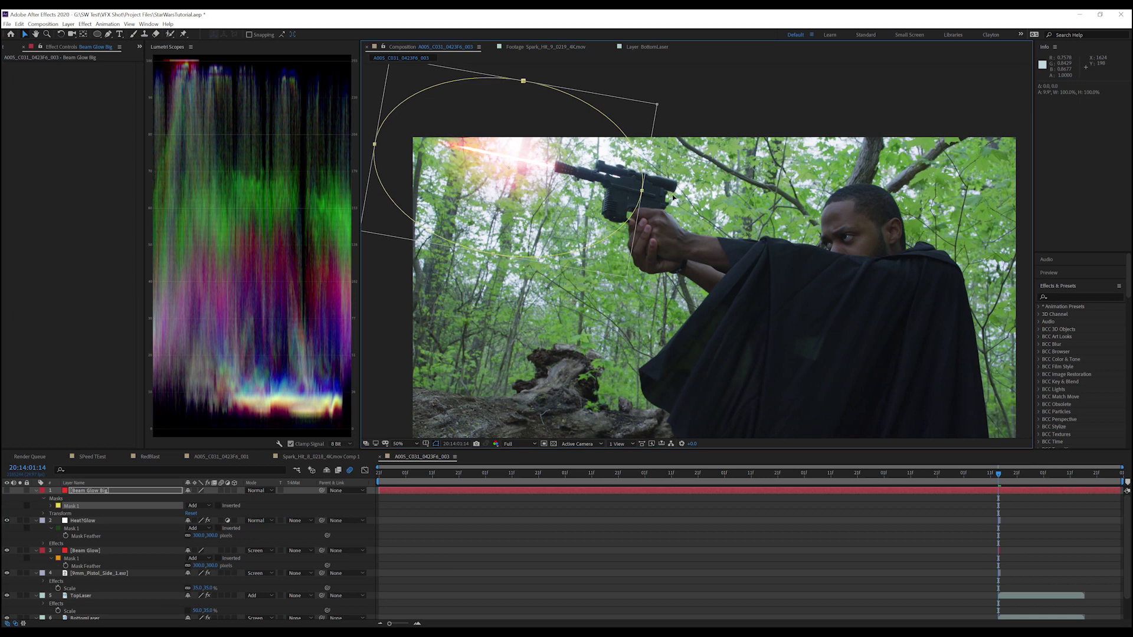
Step: Show Beam Glow Big, give its mask a large feather, and blend it in Screen mode
{"action": "left_click", "coordinate": [6, 490]}
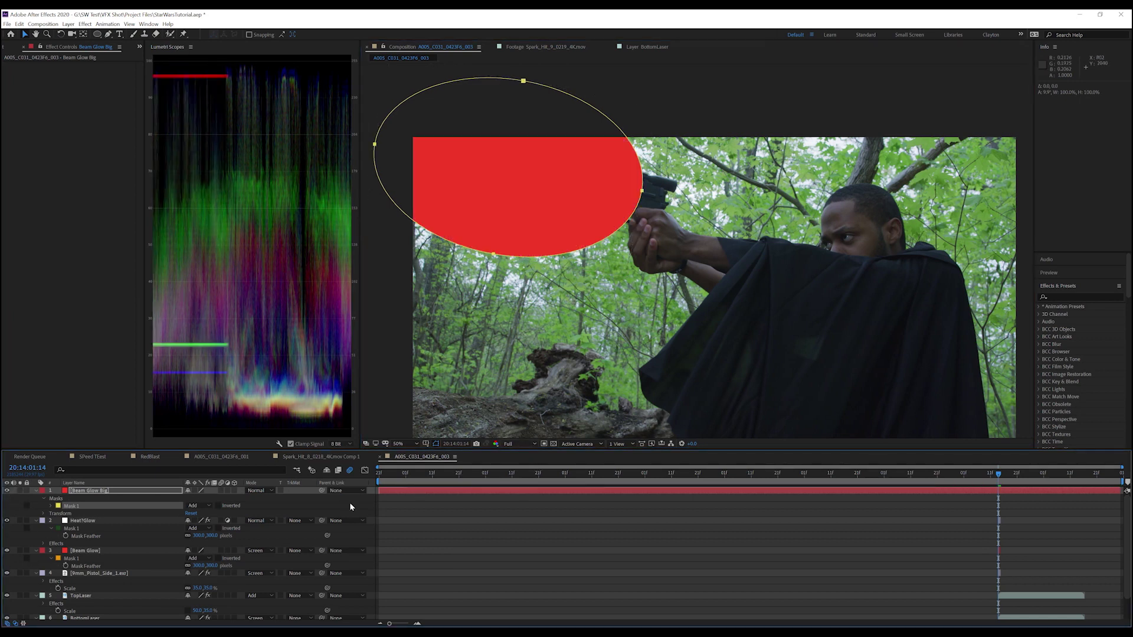
{"action": "key", "text": "f"}
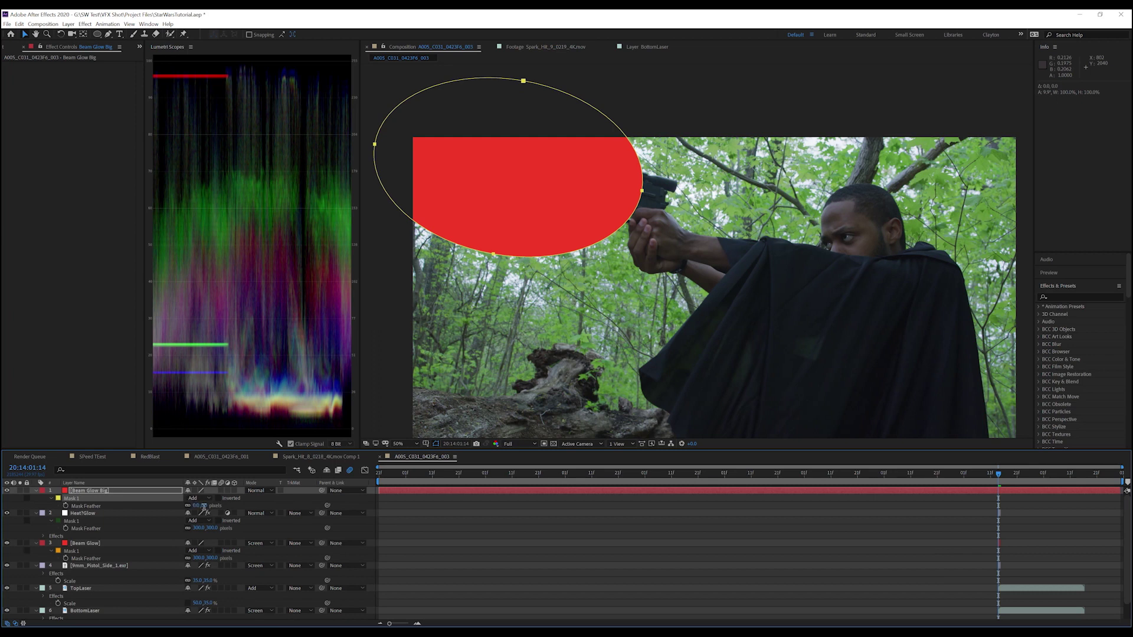
{"action": "left_click", "coordinate": [204, 506]}
{"action": "type", "text": "200"}
{"action": "key", "text": "Return"}
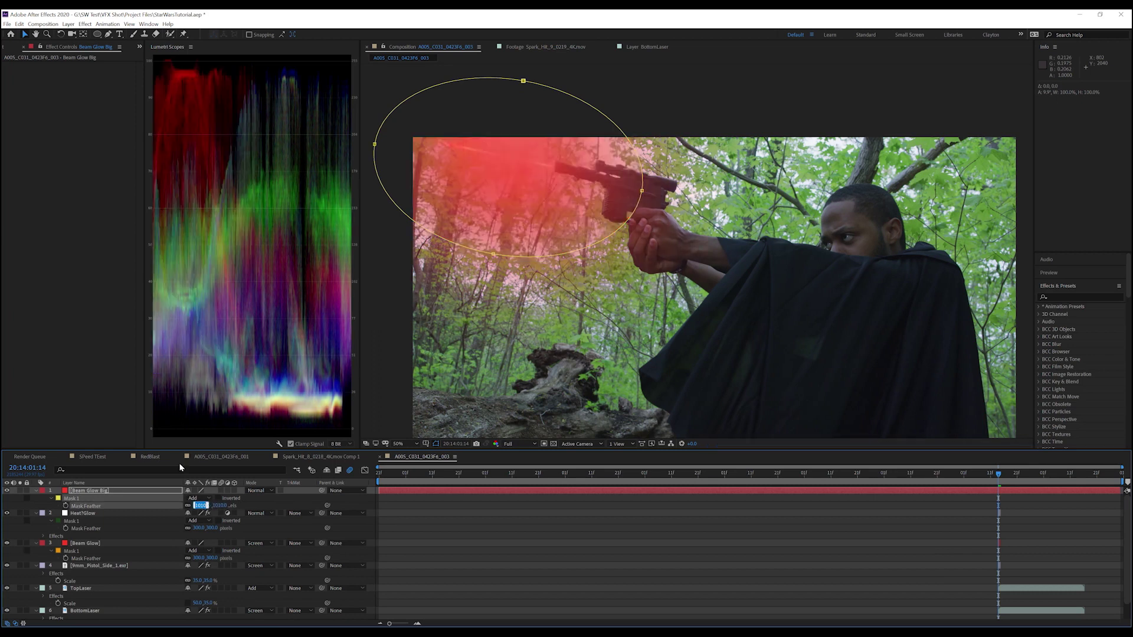
{"action": "left_click", "coordinate": [263, 491]}
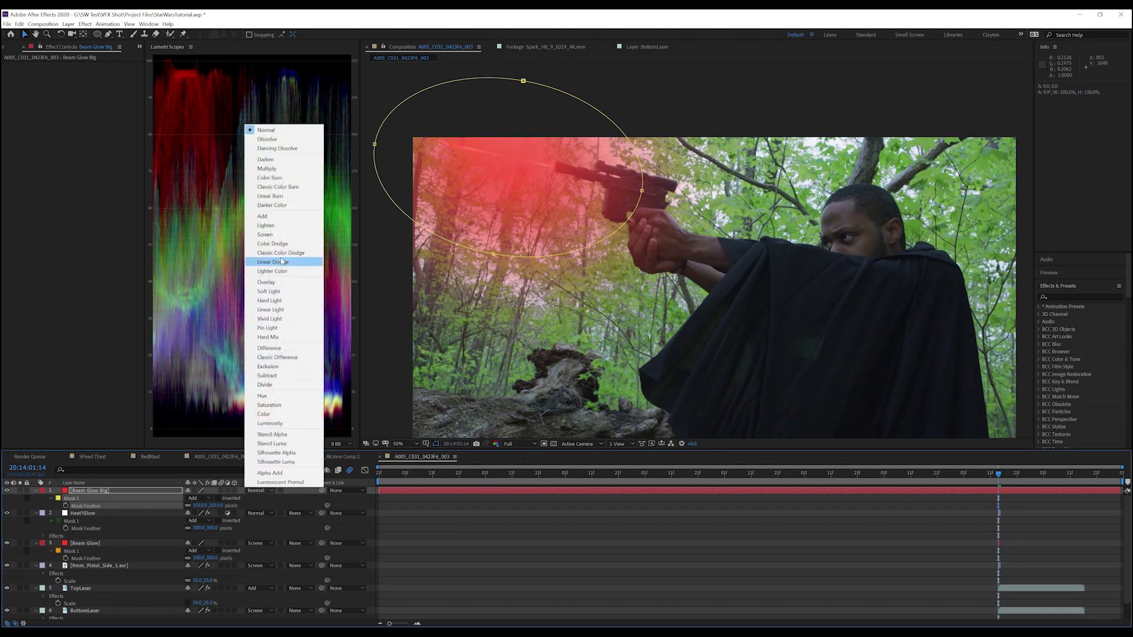
{"action": "left_click", "coordinate": [266, 233]}
Step: Lower Beam Glow Big's opacity to 50%
{"action": "left_click", "coordinate": [117, 489]}
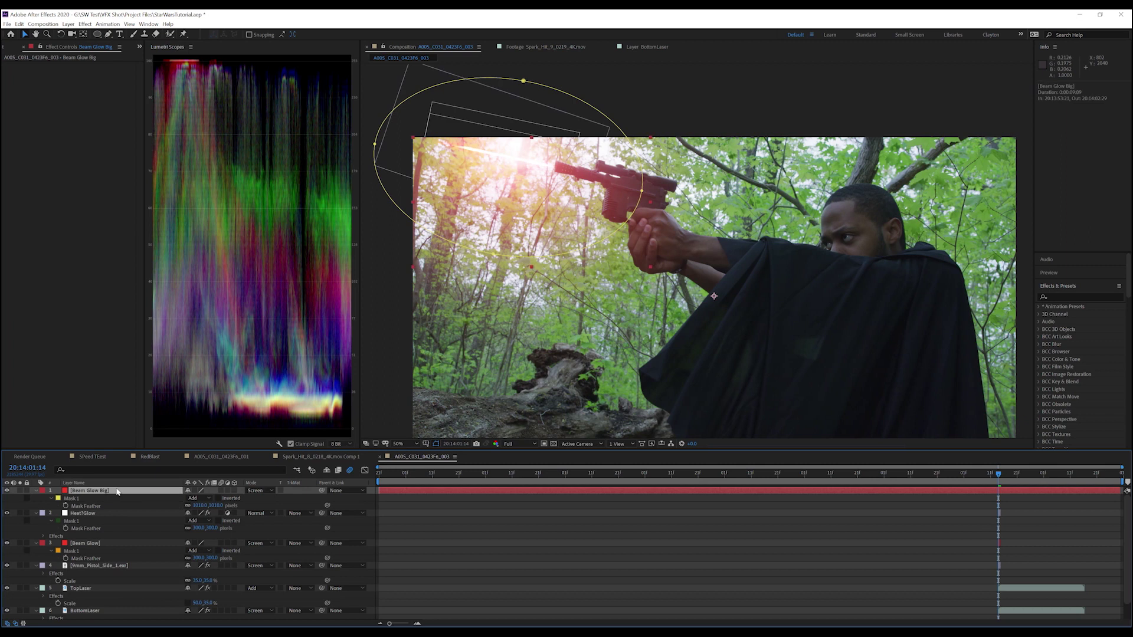
{"action": "key", "text": "t"}
{"action": "left_click", "coordinate": [191, 498]}
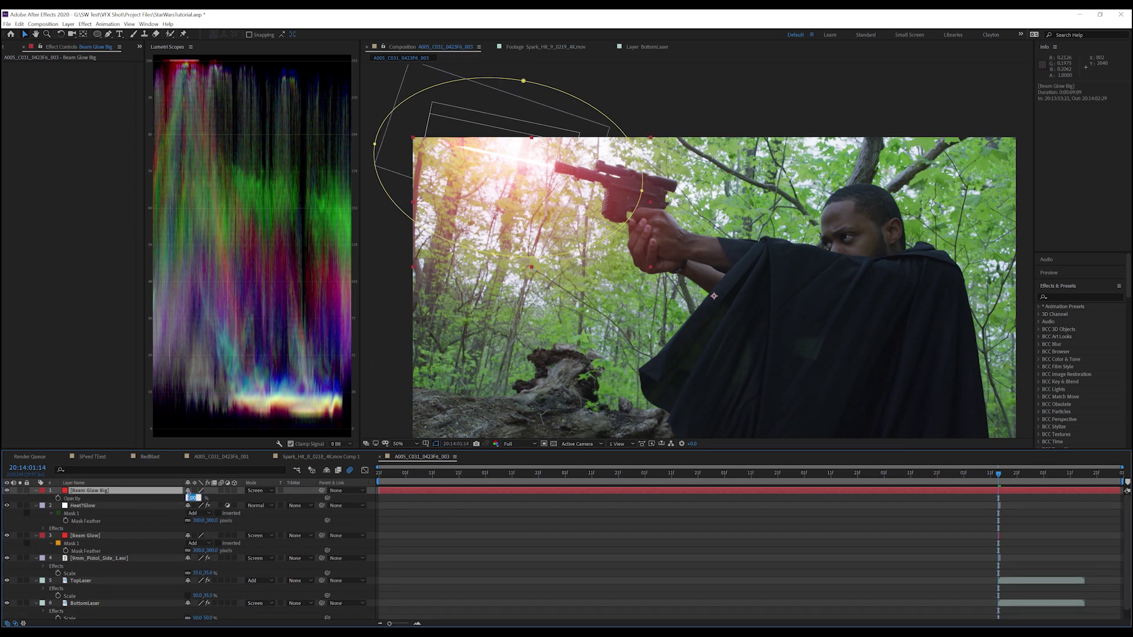
{"action": "type", "text": "50"}
{"action": "key", "text": "Return"}
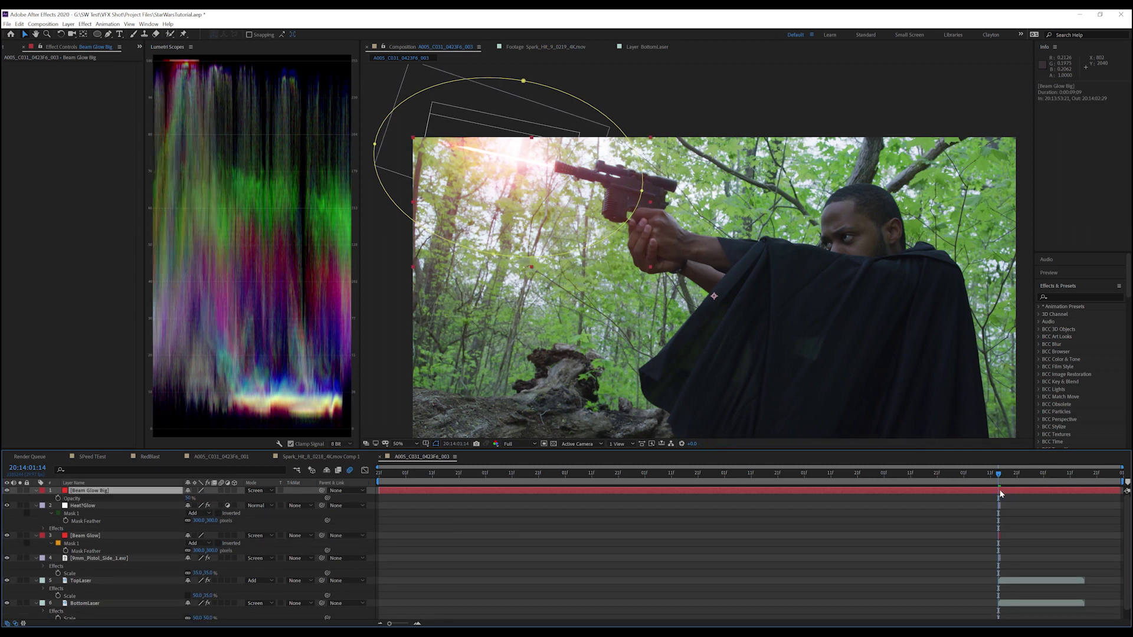
{"action": "scroll", "coordinate": [1000, 531], "scroll_direction": "down", "scroll_amount": 1}
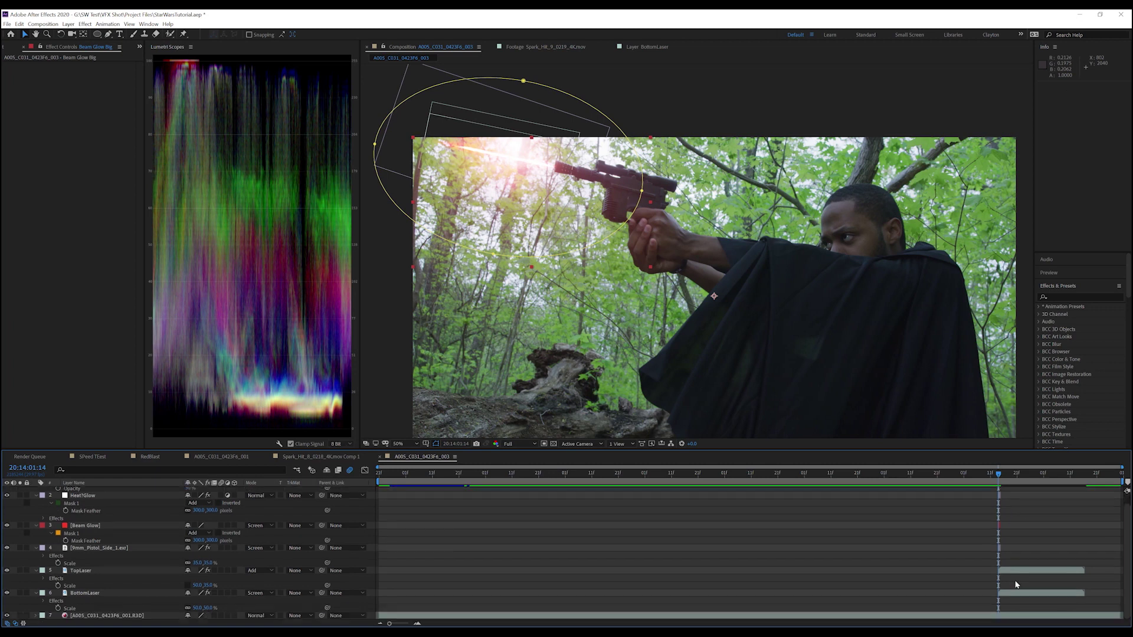
{"action": "left_click", "coordinate": [1009, 594]}
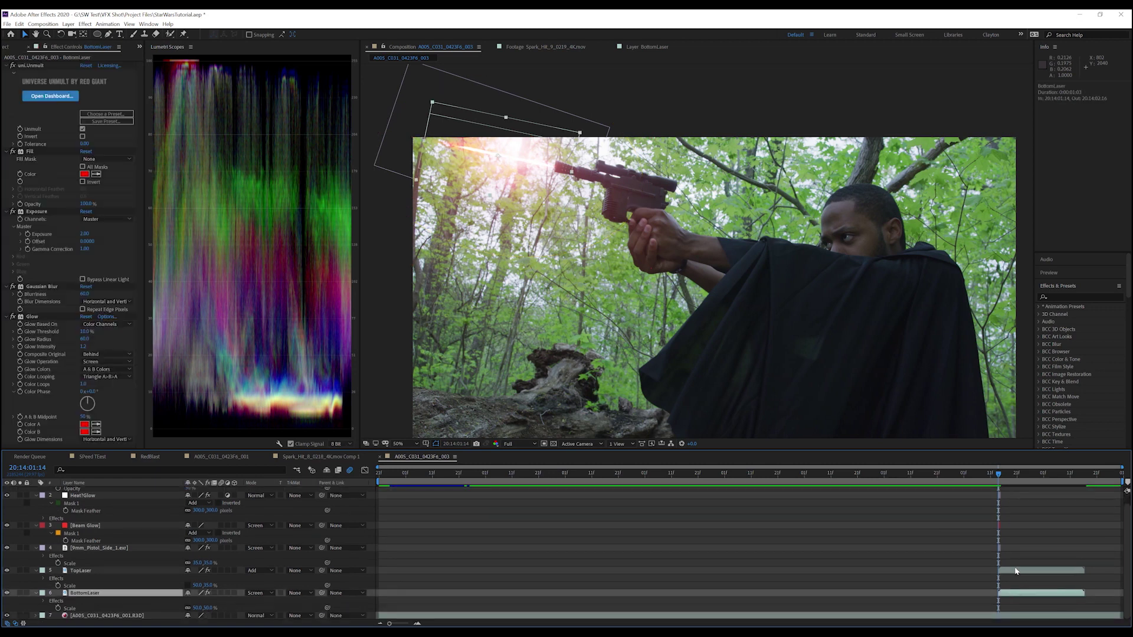
Step: Keyframe TopLaser and BottomLaser position, moving both far up-left one frame later
{"action": "left_click", "coordinate": [1016, 572], "text": "shift"}
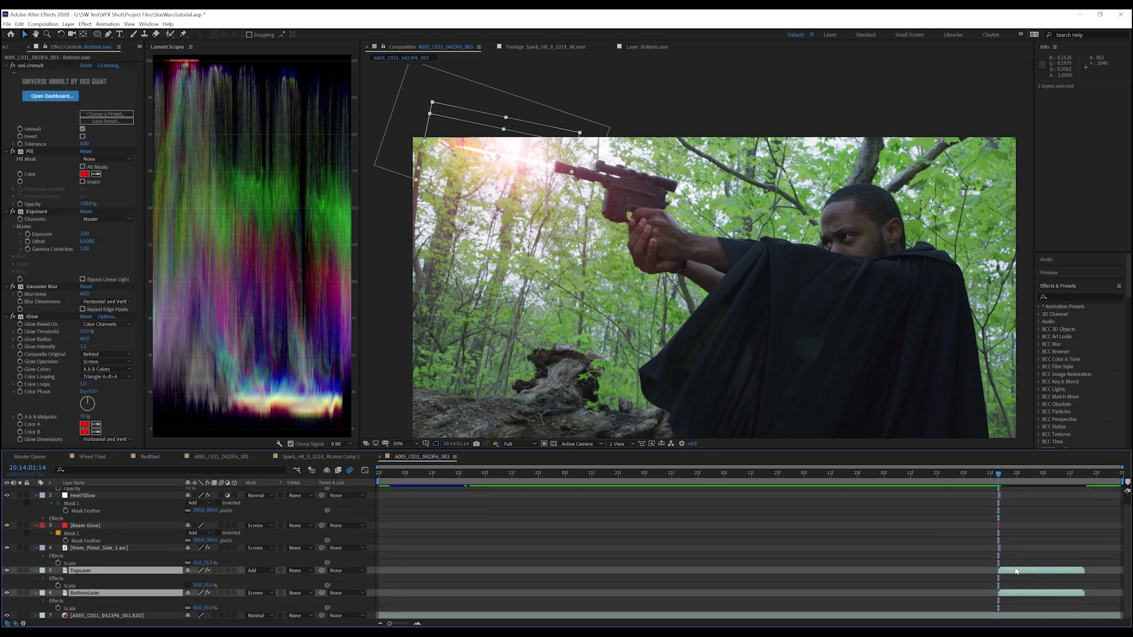
{"action": "key", "text": "p"}
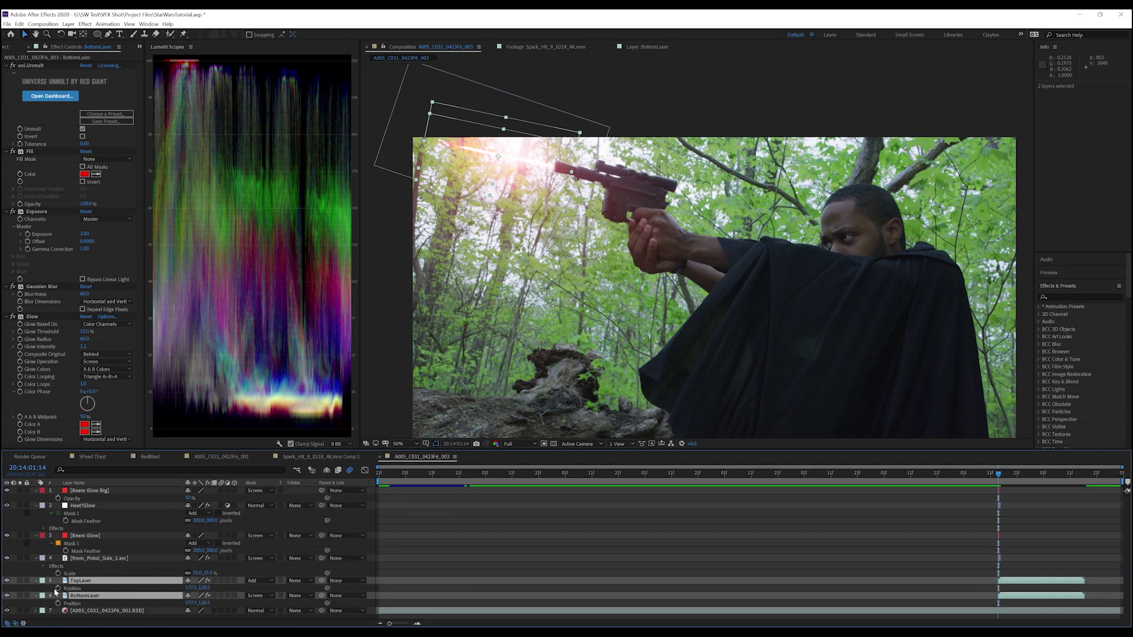
{"action": "left_click", "coordinate": [57, 589]}
{"action": "left_click", "coordinate": [57, 604]}
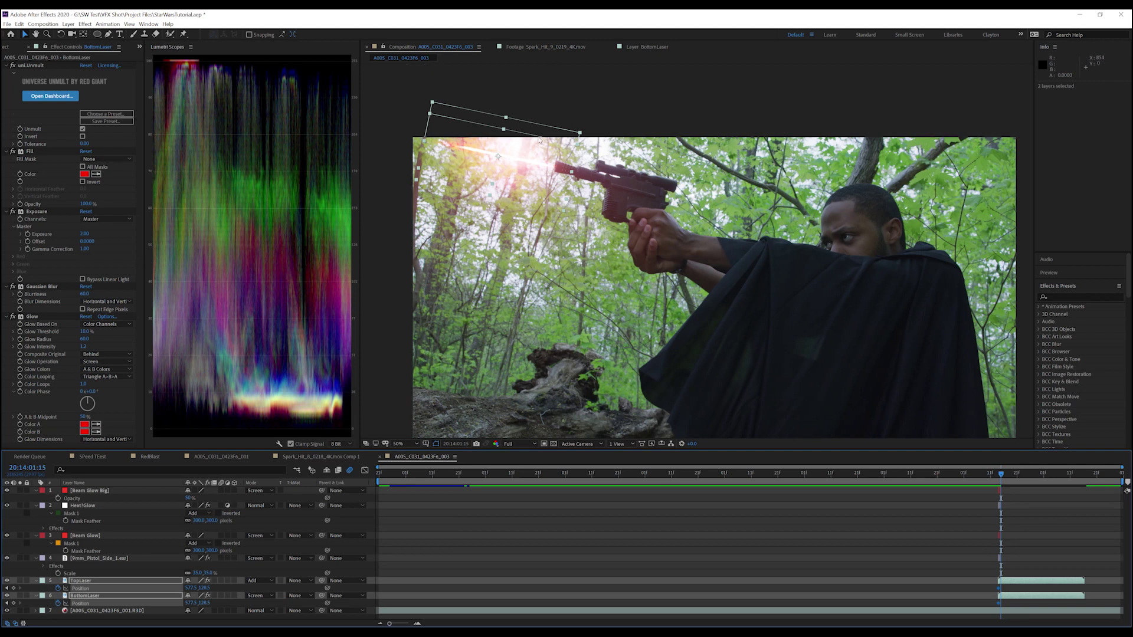
{"action": "key", "text": "Page_Down"}
{"action": "left_click_drag", "start_coordinate": [505, 156], "coordinate": [252, 93]}
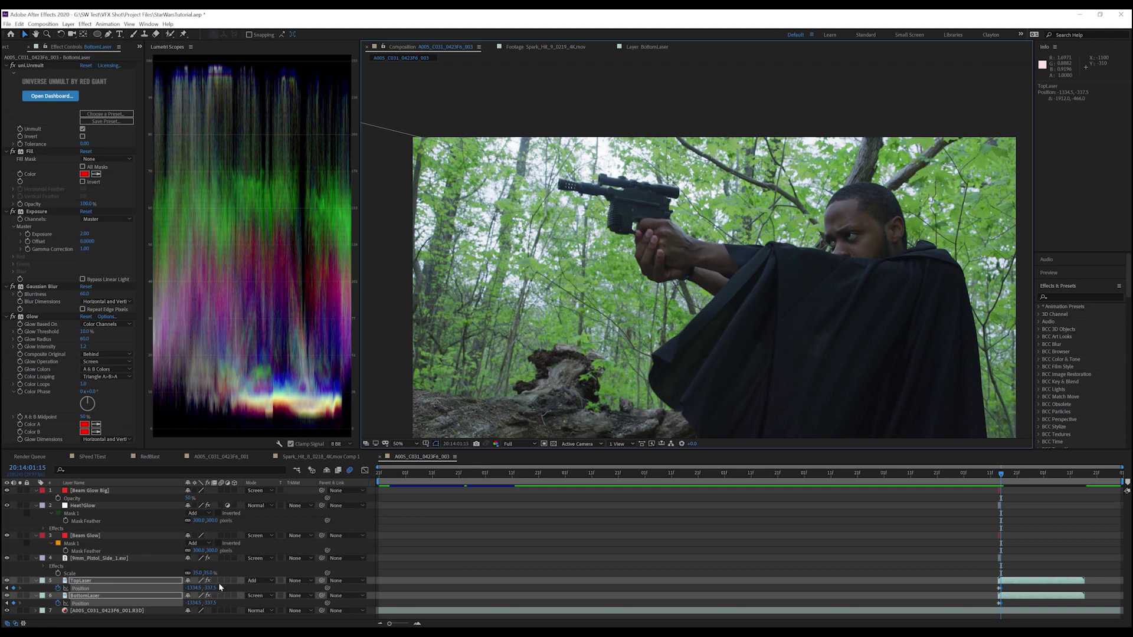
Step: Enable motion blur on both lasers and step back and forth to review the laser frames
{"action": "left_click_drag", "start_coordinate": [219, 583], "coordinate": [226, 593]}
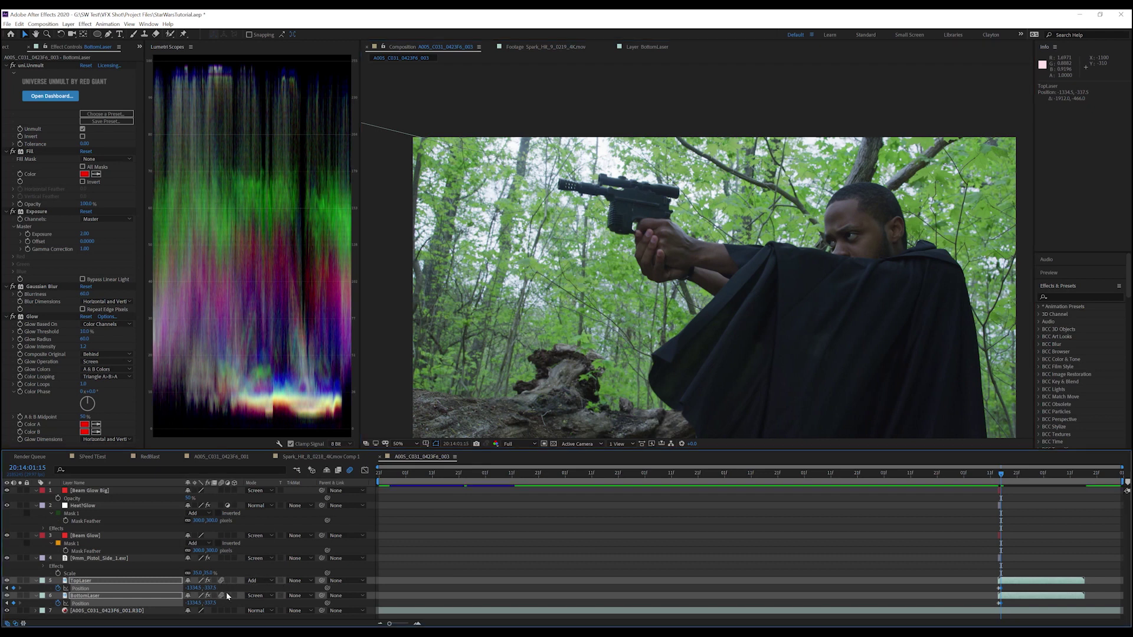
{"action": "left_click", "coordinate": [350, 470]}
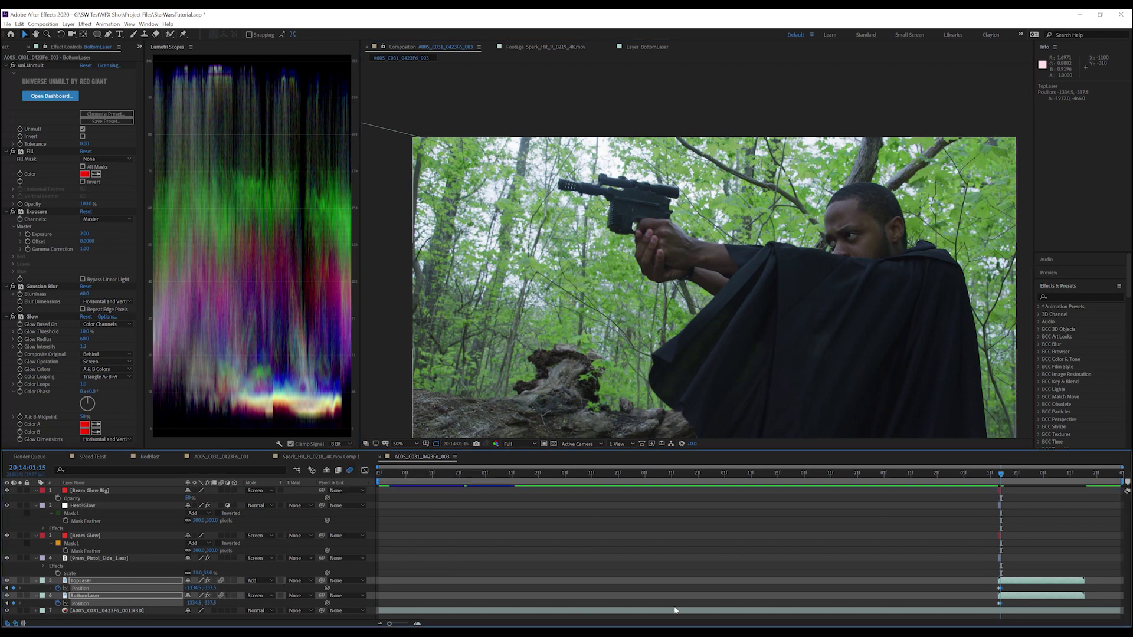
{"action": "key", "text": "Page_Up"}
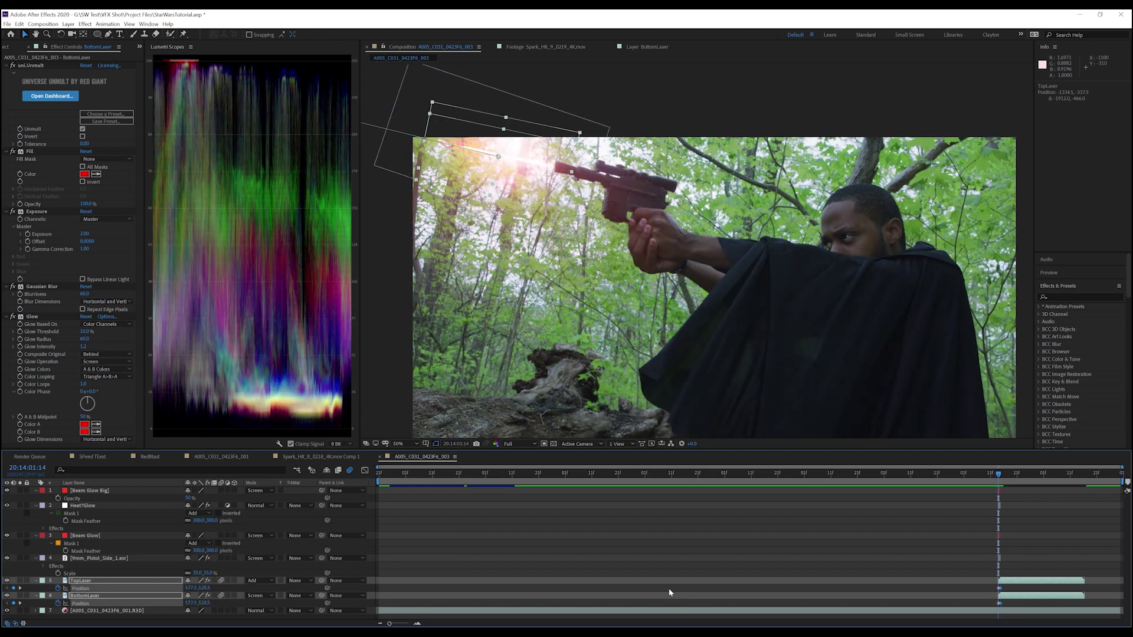
{"action": "key", "text": "Page_Down"}
{"action": "key", "text": "Page_Up"}
{"action": "key", "text": "Page_Down"}
{"action": "key", "text": "Page_Up"}
{"action": "key", "text": "Page_Up"}
{"action": "key", "text": "Page_Down"}
{"action": "key", "text": "Page_Up"}
{"action": "key", "text": "Page_Down"}
{"action": "left_click", "coordinate": [88, 490]}
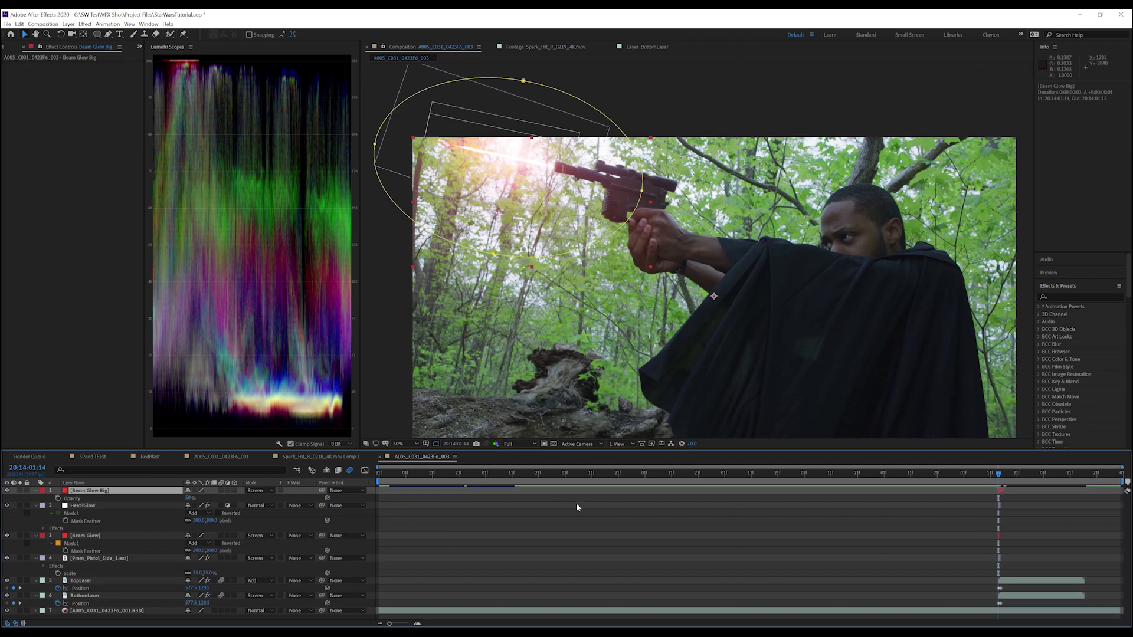
Step: Keyframe Beam Glow Big's position, move it up-left one frame later, and preview the shot
{"action": "key", "text": "p"}
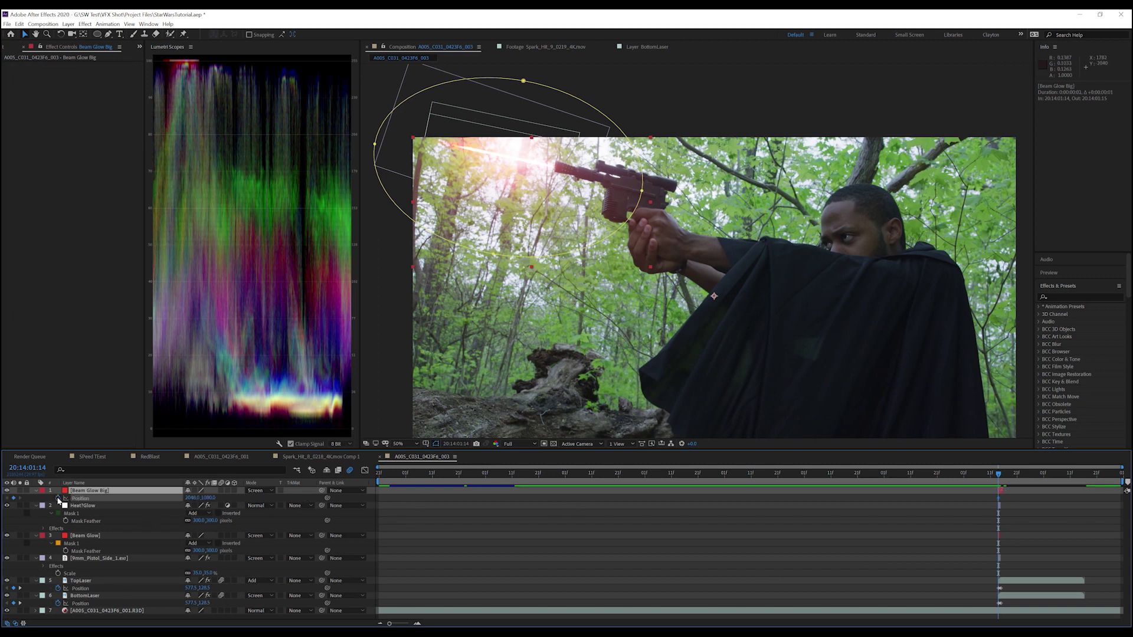
{"action": "key", "text": "Return"}
{"action": "key", "text": "Page_Down"}
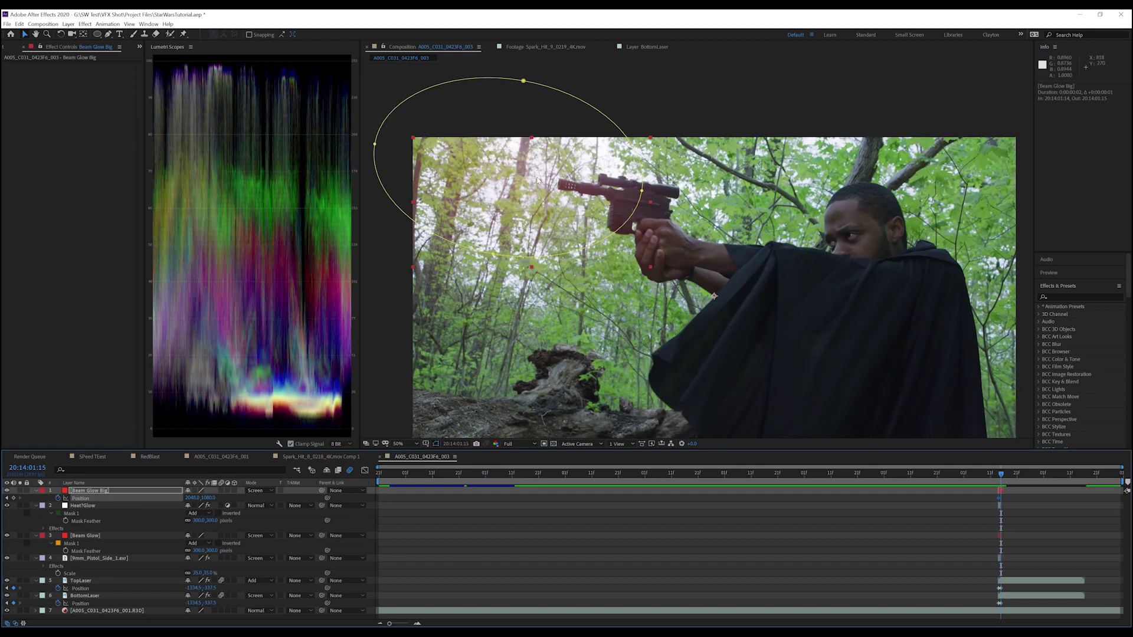
{"action": "double_click", "coordinate": [585, 184]}
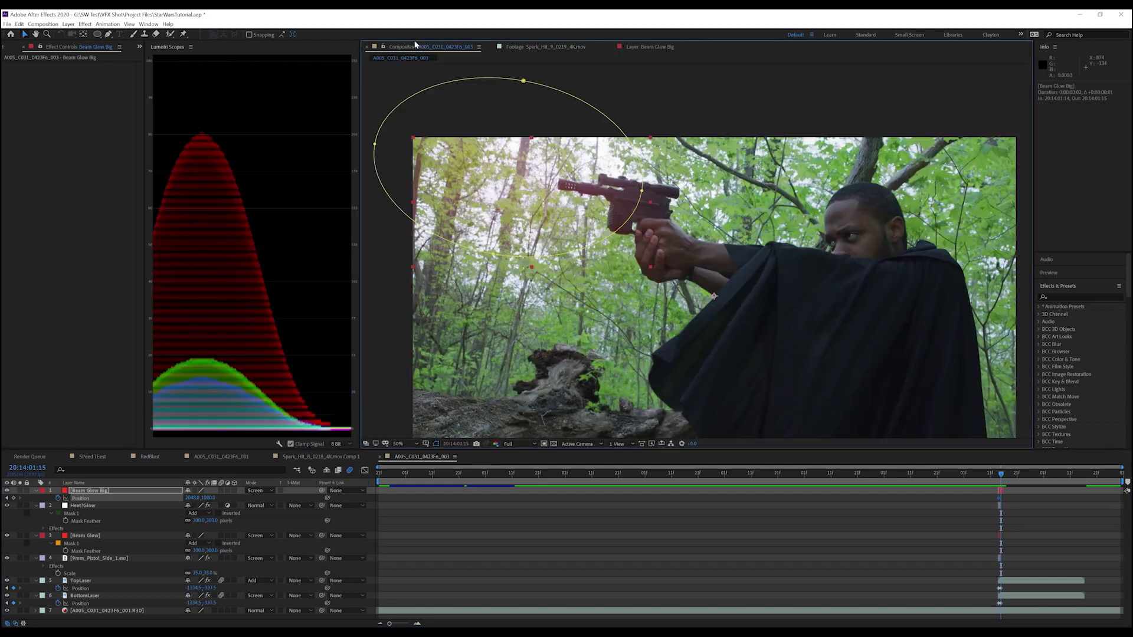
{"action": "left_click_drag", "start_coordinate": [545, 180], "coordinate": [346, 123]}
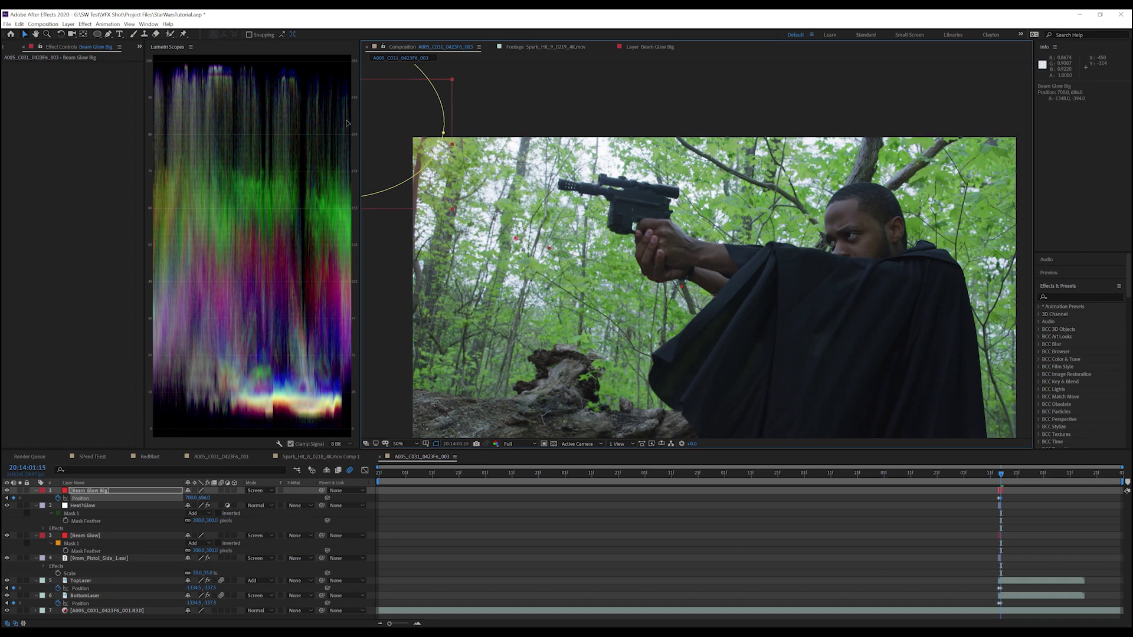
{"action": "key", "text": "space"}
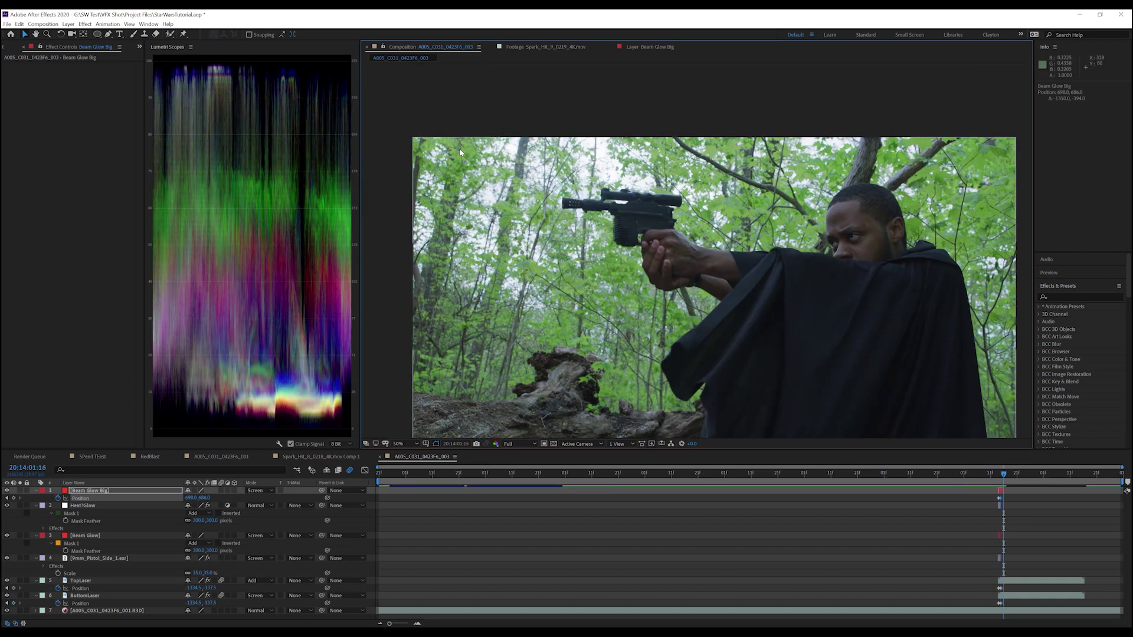
{"action": "key", "text": "space"}
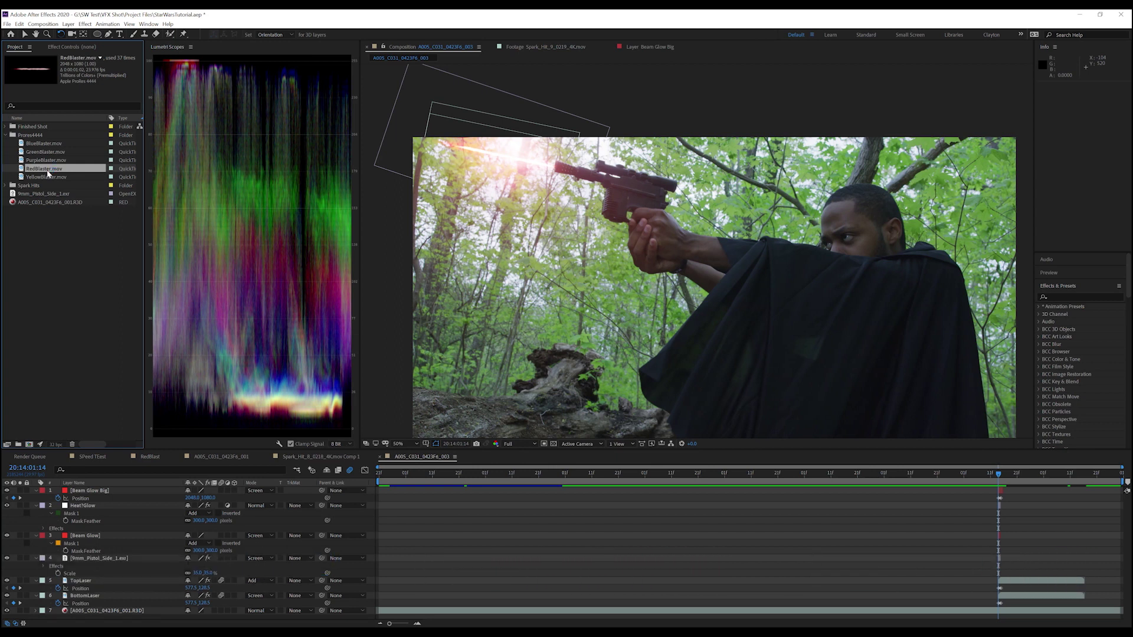
Step: Drop RedBlaster.mov in as the top layer and shift it right and down across the gunman's cloak
{"action": "left_click_drag", "start_coordinate": [41, 171], "coordinate": [997, 492]}
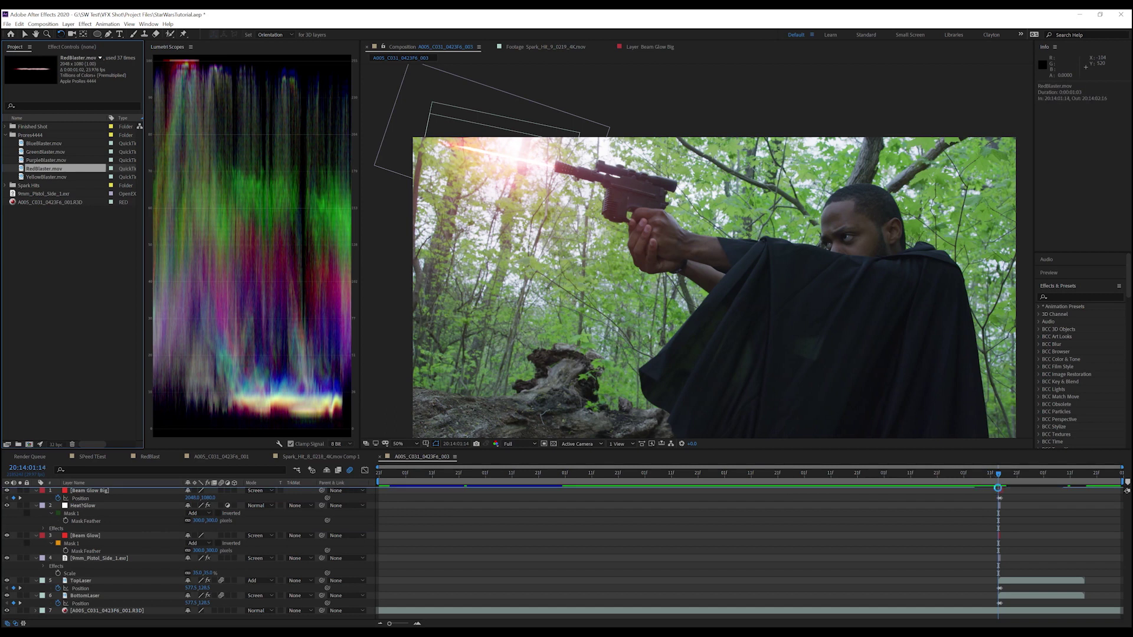
{"action": "left_click_drag", "start_coordinate": [999, 493], "coordinate": [1000, 493]}
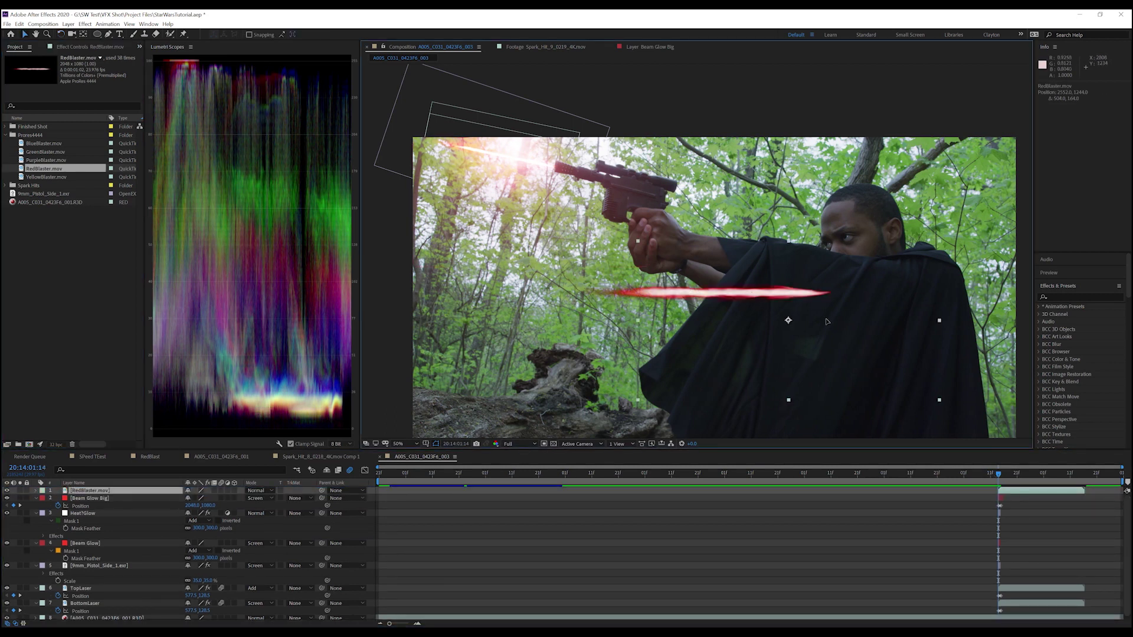
{"action": "left_click_drag", "start_coordinate": [736, 272], "coordinate": [868, 332]}
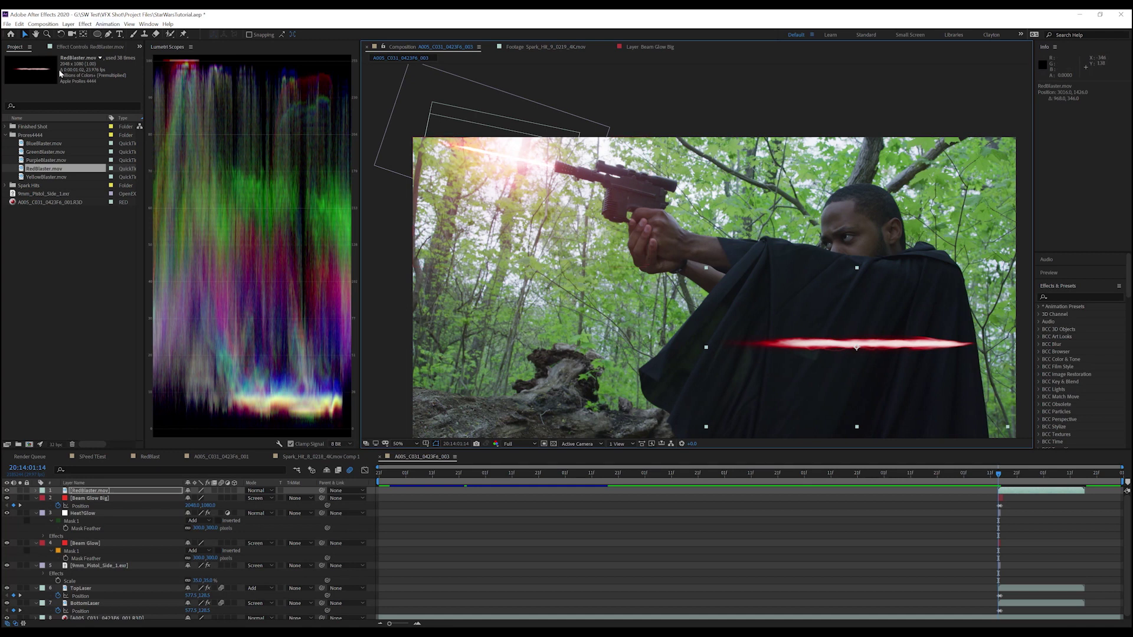
{"action": "key", "text": "F3"}
Step: Apply the Unmult and Glow effects to the RedBlaster layer
{"action": "key", "text": "ctrl+space"}
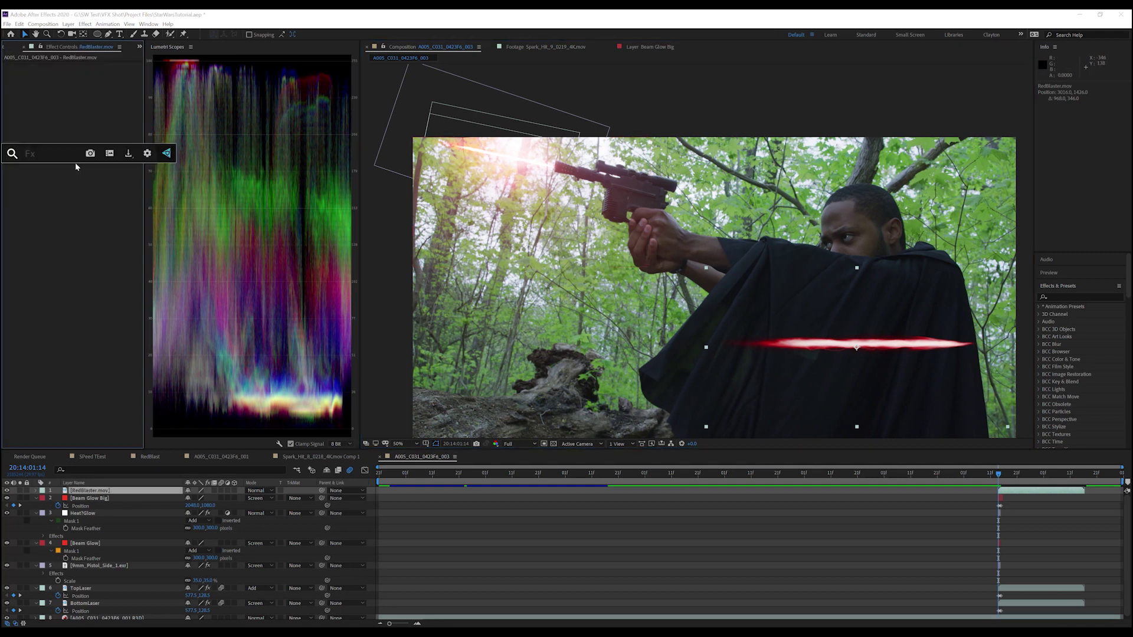
{"action": "type", "text": "unmu"}
{"action": "left_click", "coordinate": [71, 179]}
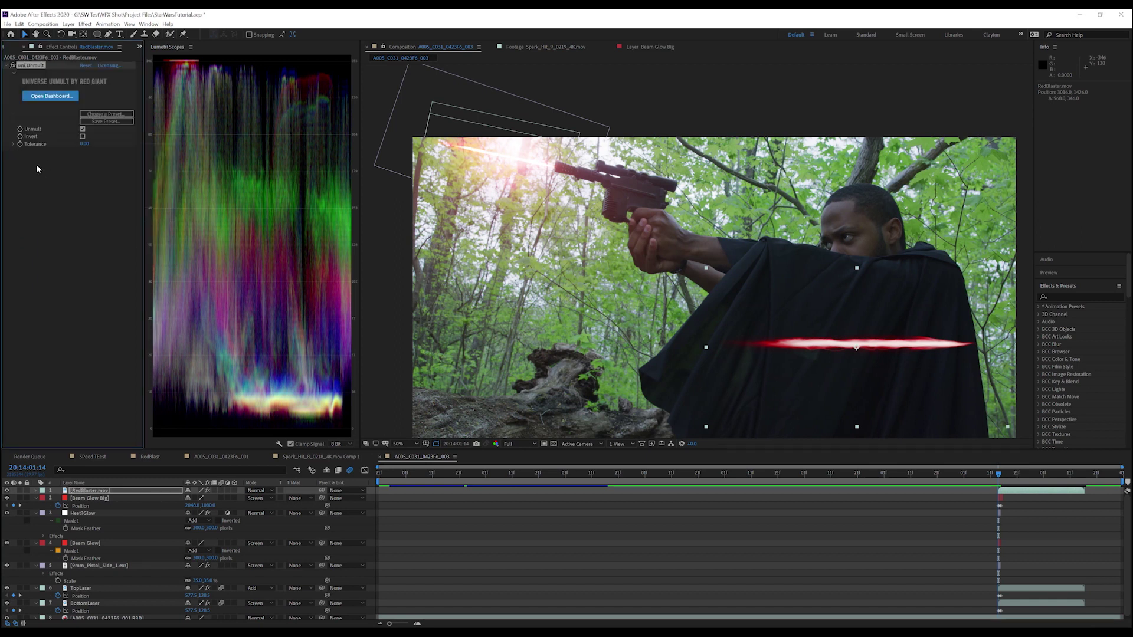
{"action": "key", "text": "ctrl+space"}
{"action": "type", "text": "l"}
{"action": "key", "text": "BackSpace"}
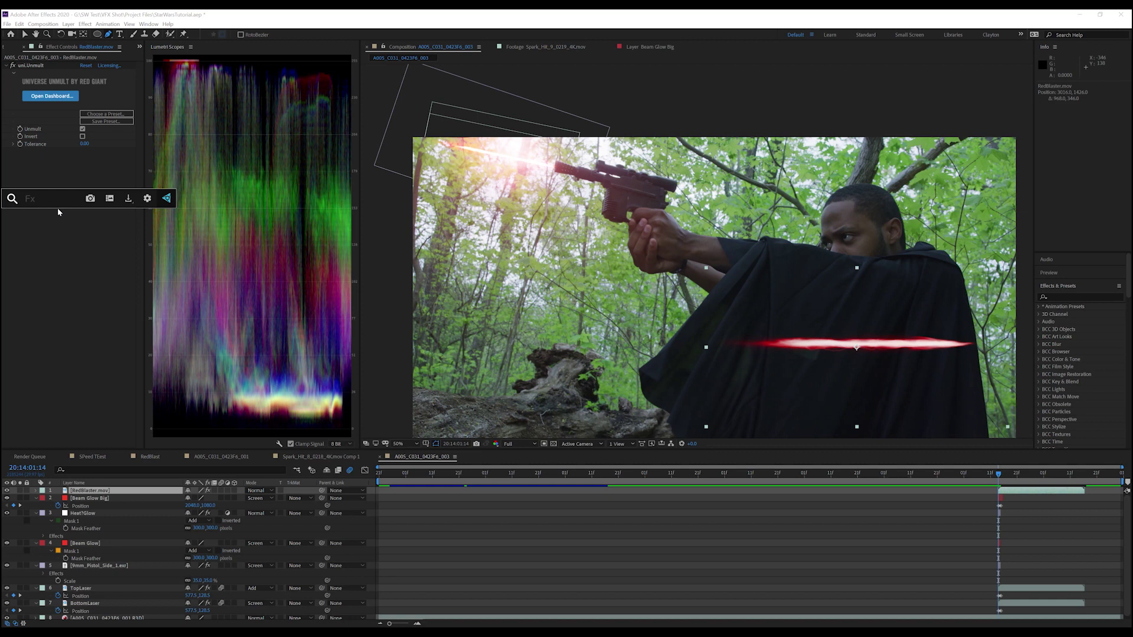
{"action": "type", "text": "glow"}
{"action": "left_click", "coordinate": [27, 252]}
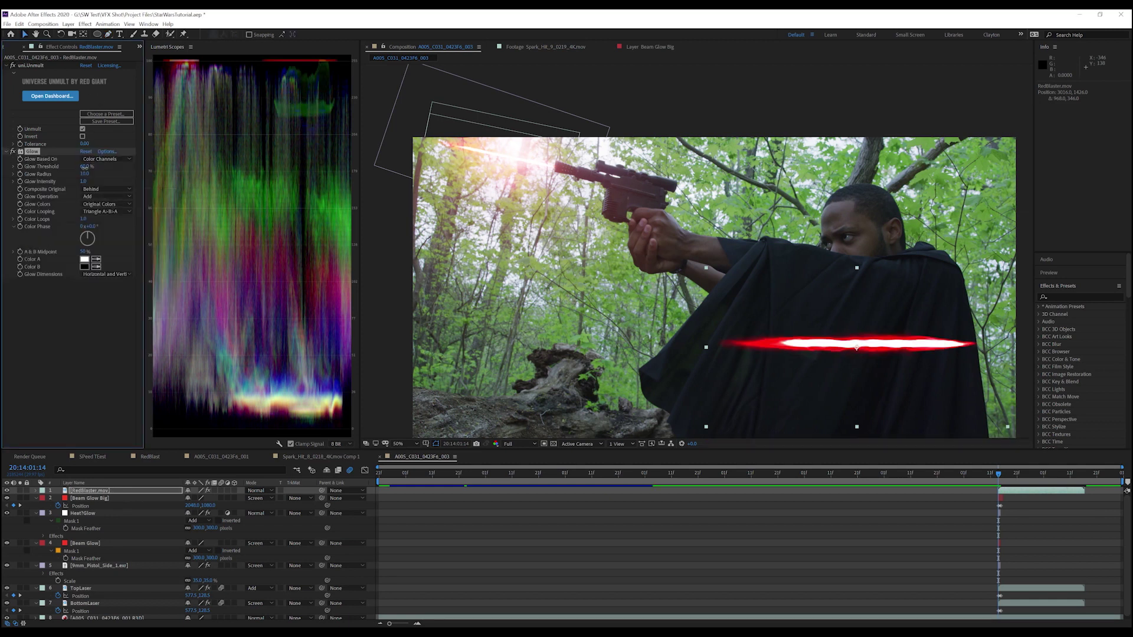
Step: Lower the glow threshold, enlarge the glow radius, and set Glow Intensity to 1.3
{"action": "left_click", "coordinate": [85, 167]}
{"action": "type", "text": "15"}
{"action": "key", "text": "Tab"}
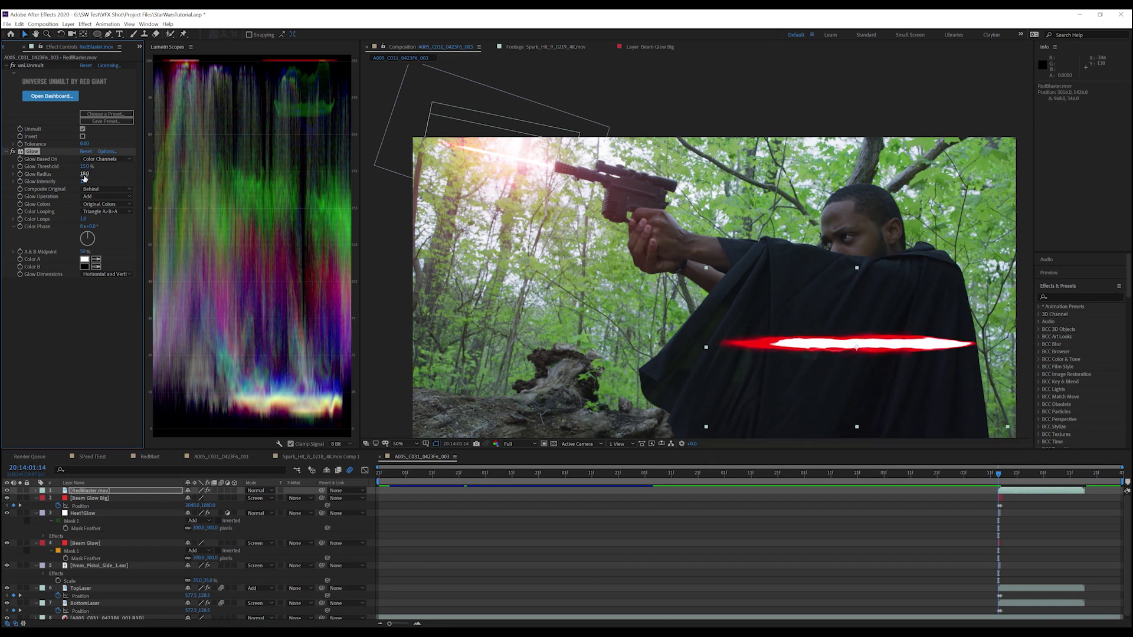
{"action": "type", "text": "60"}
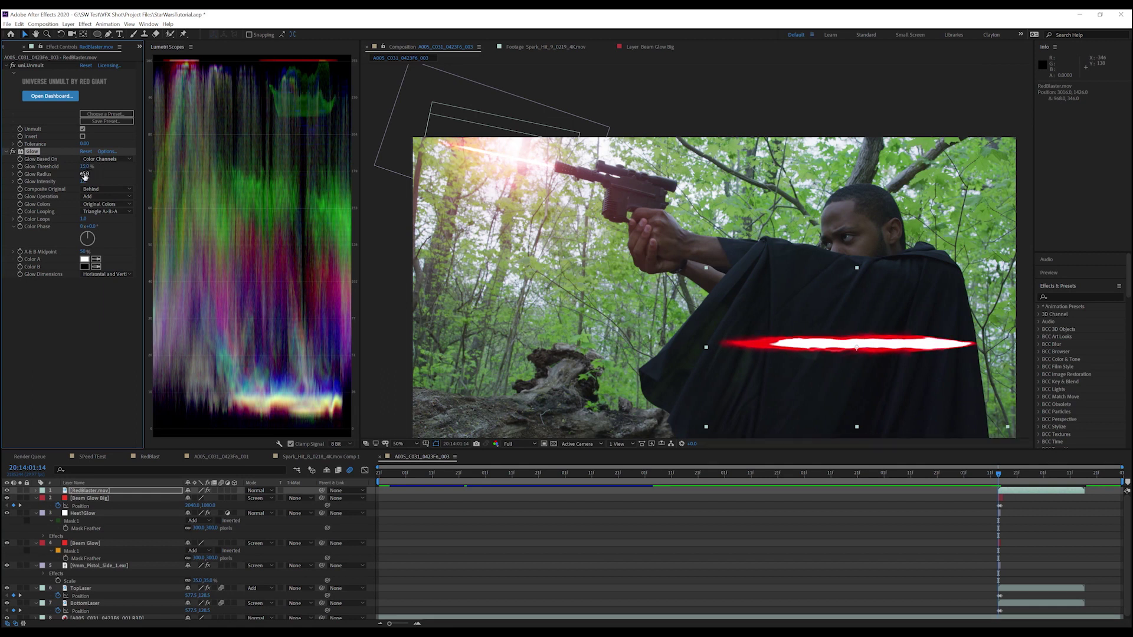
{"action": "key", "text": "Return"}
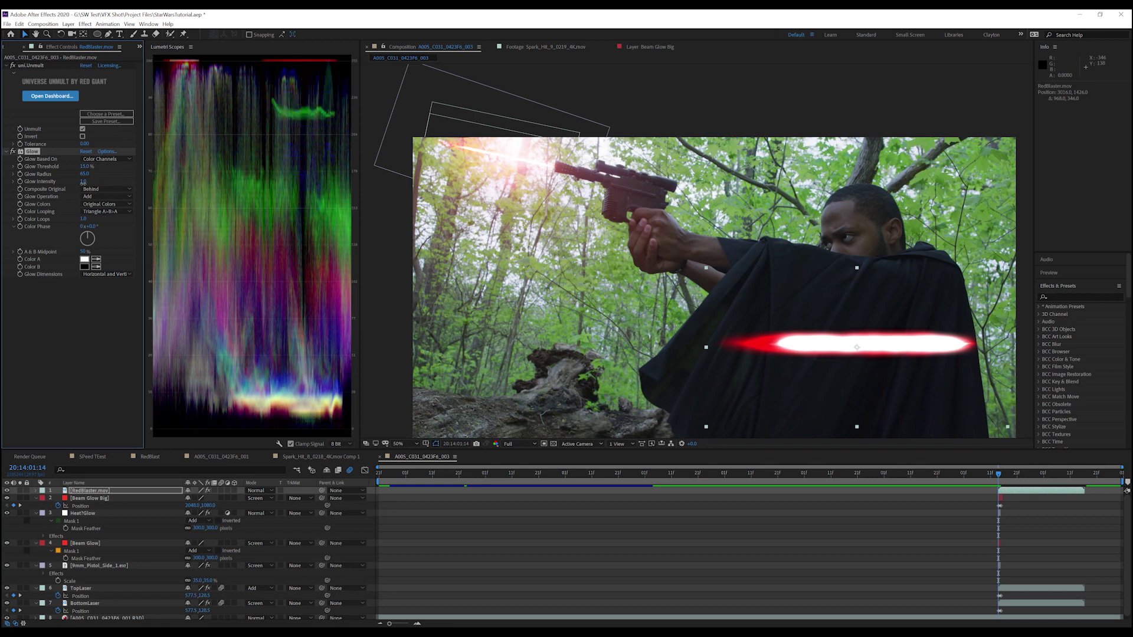
{"action": "left_click", "coordinate": [83, 181]}
{"action": "type", "text": ".3"}
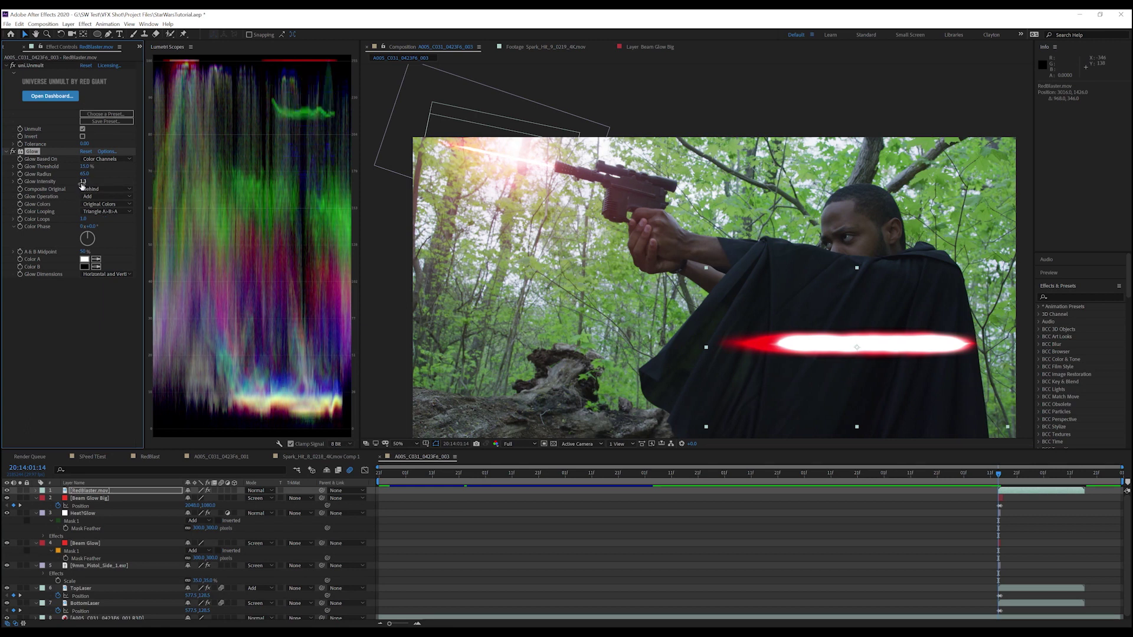
{"action": "key", "text": "Return"}
Step: Set Glow Operation to Screen and Glow Colors to A & B Colors, with both colours red
{"action": "left_click", "coordinate": [111, 197]}
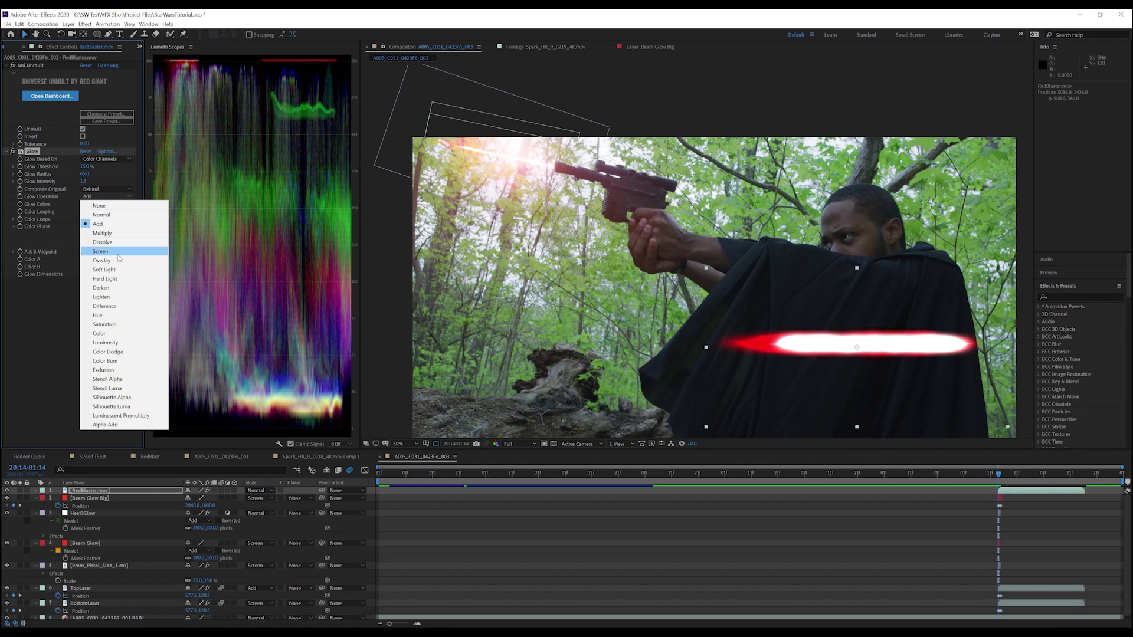
{"action": "left_click", "coordinate": [100, 251]}
{"action": "left_click", "coordinate": [102, 204]}
{"action": "left_click", "coordinate": [125, 224]}
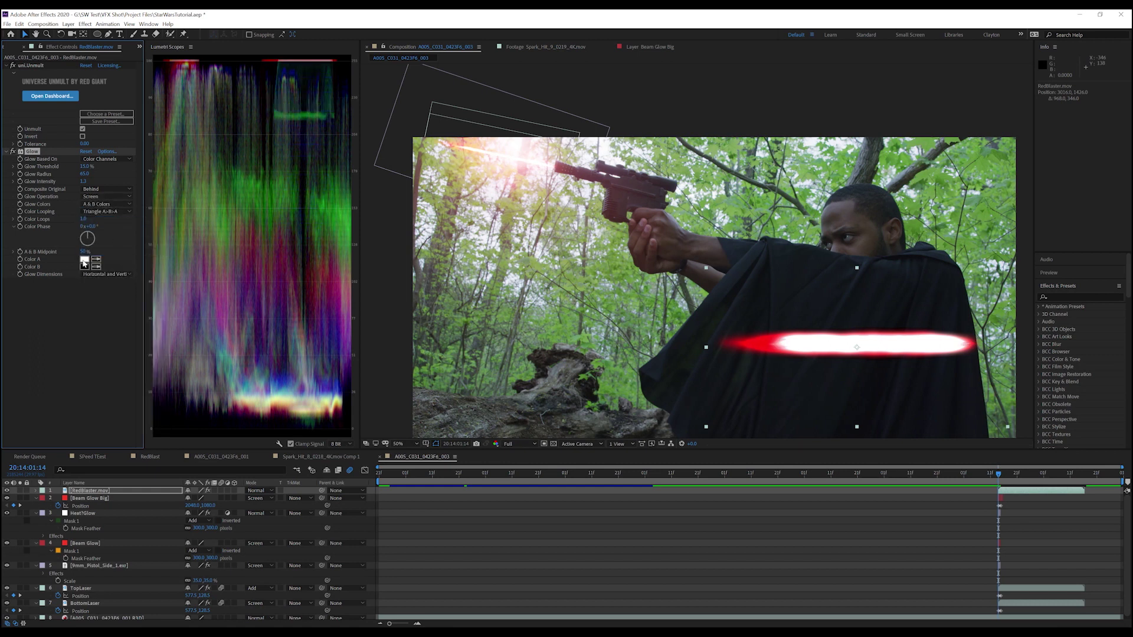
{"action": "left_click", "coordinate": [85, 258]}
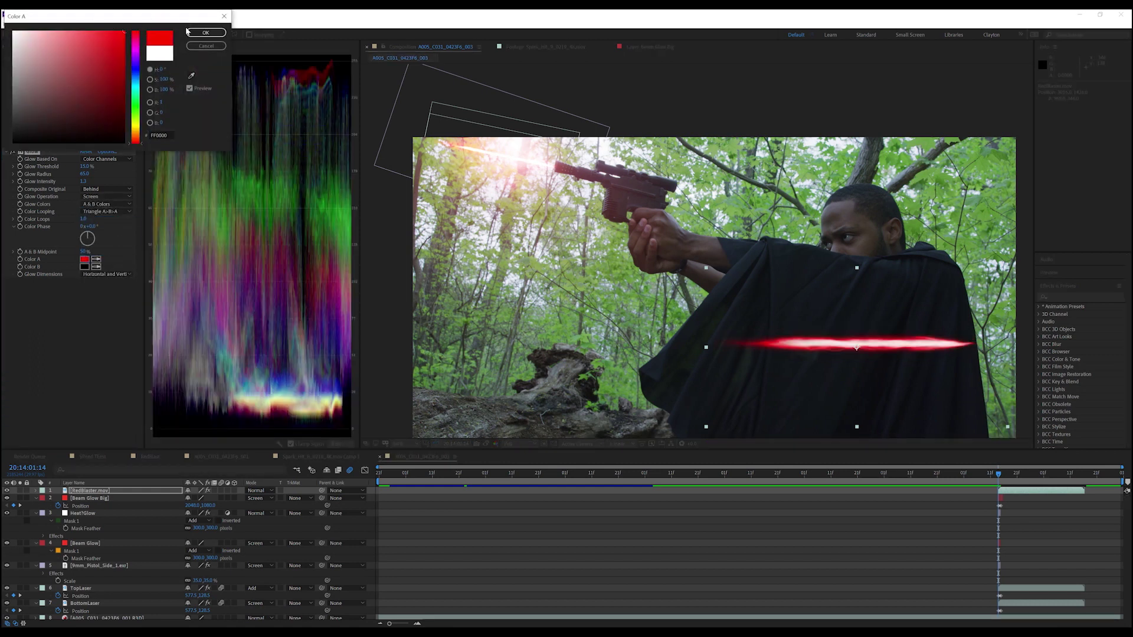
{"action": "left_click", "coordinate": [206, 33]}
{"action": "left_click", "coordinate": [84, 267]}
{"action": "left_click", "coordinate": [120, 54]}
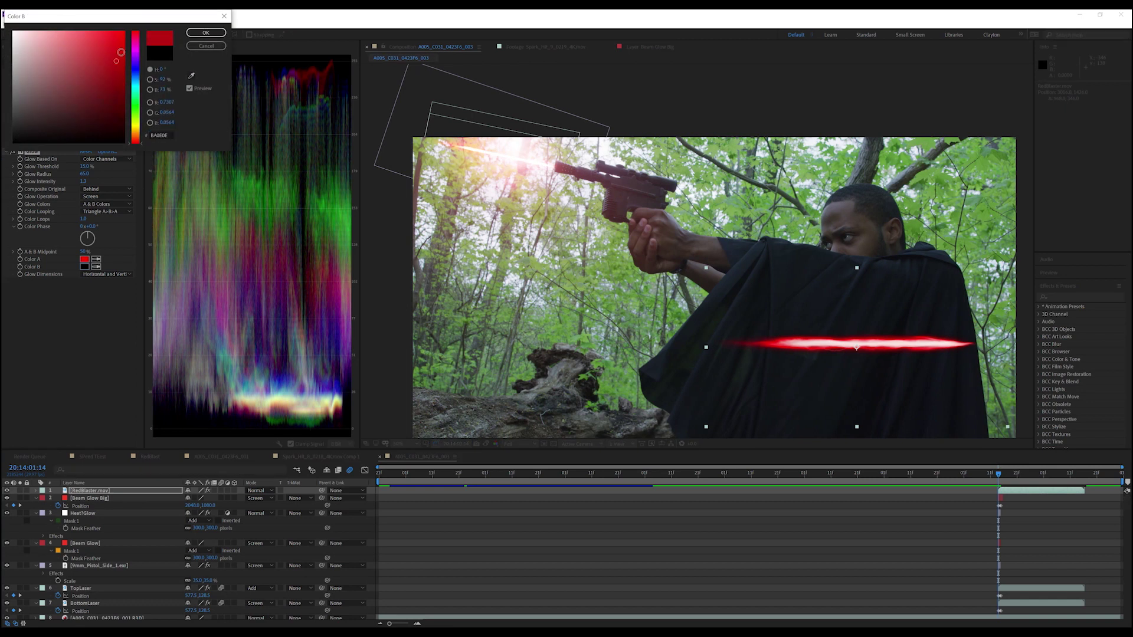
{"action": "left_click", "coordinate": [206, 33]}
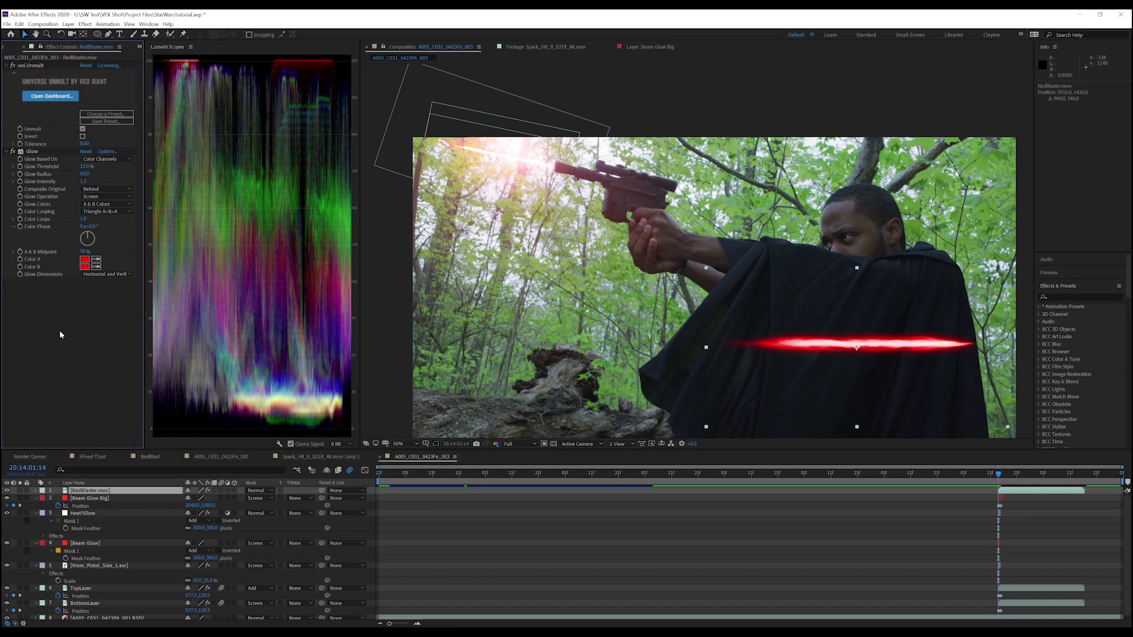
{"action": "key", "text": "ctrl+space"}
{"action": "type", "text": "urv"}
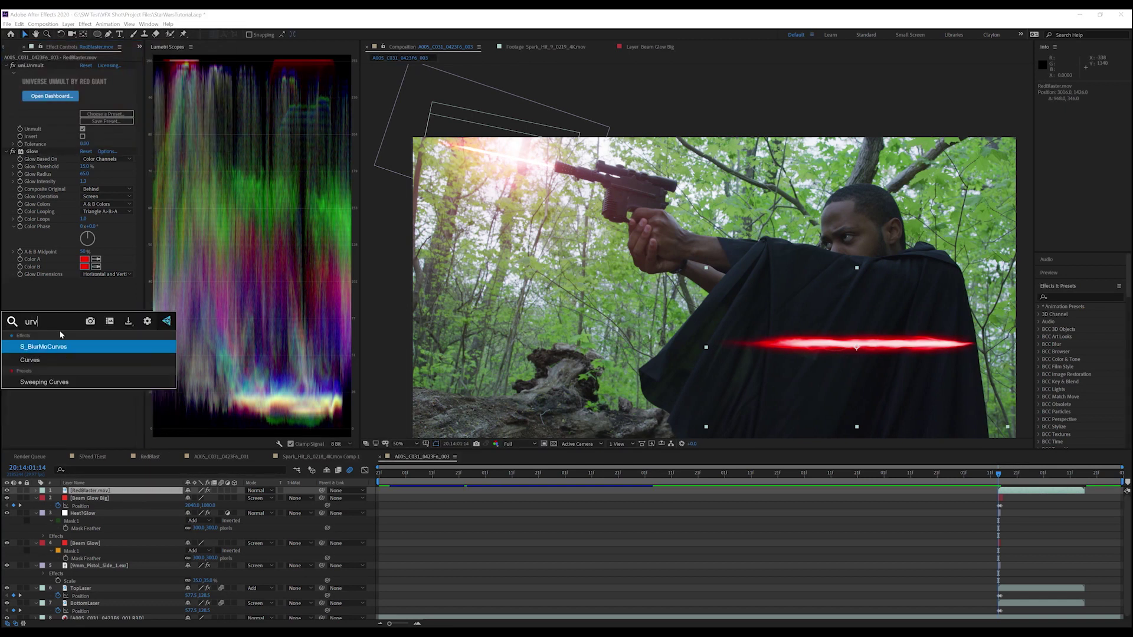
Step: Apply Curves to the laser and bow its Alpha channel curve upward
{"action": "left_click", "coordinate": [53, 359]}
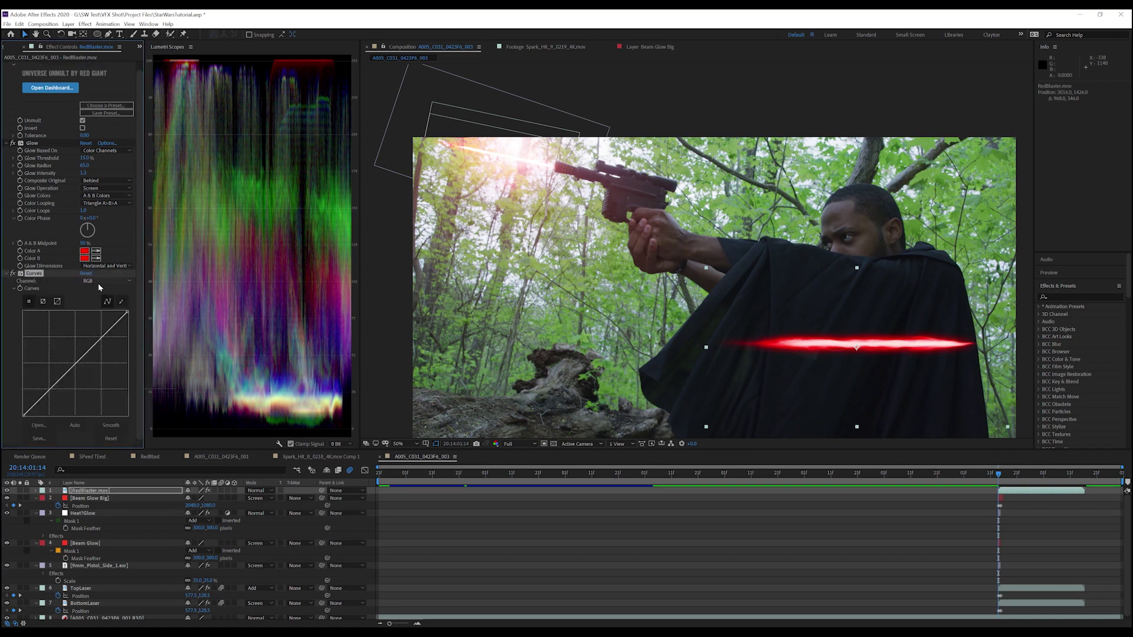
{"action": "left_click", "coordinate": [99, 282]}
{"action": "left_click", "coordinate": [102, 329]}
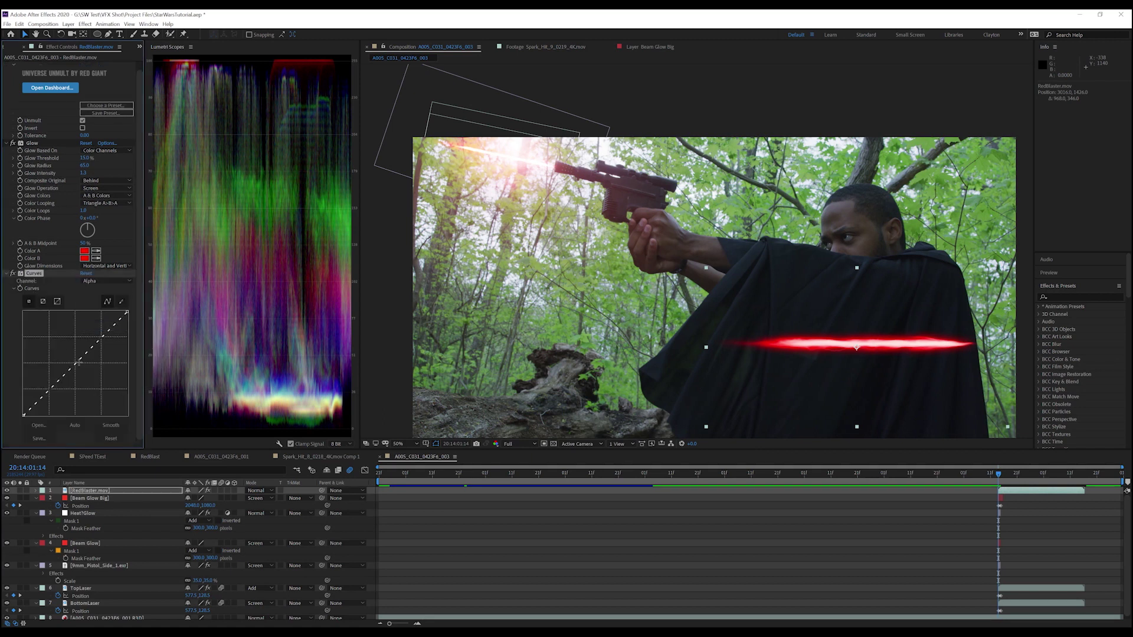
{"action": "left_click_drag", "start_coordinate": [76, 365], "coordinate": [75, 360]}
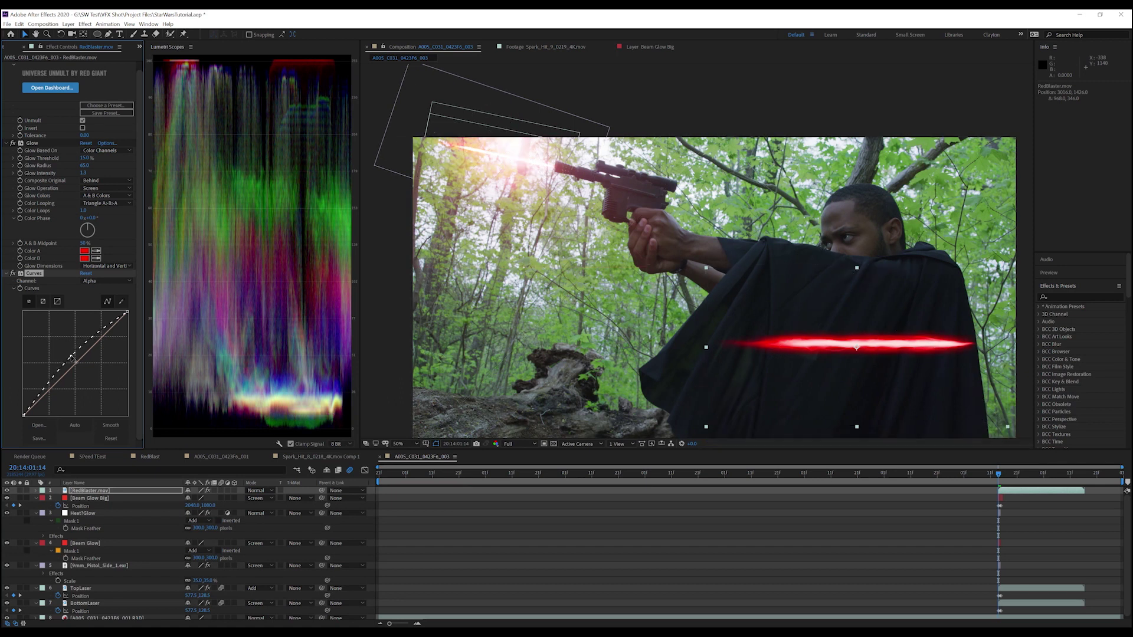
Step: Set the laser layer's mode to Add and ease the alpha curve back down
{"action": "left_click", "coordinate": [253, 491]}
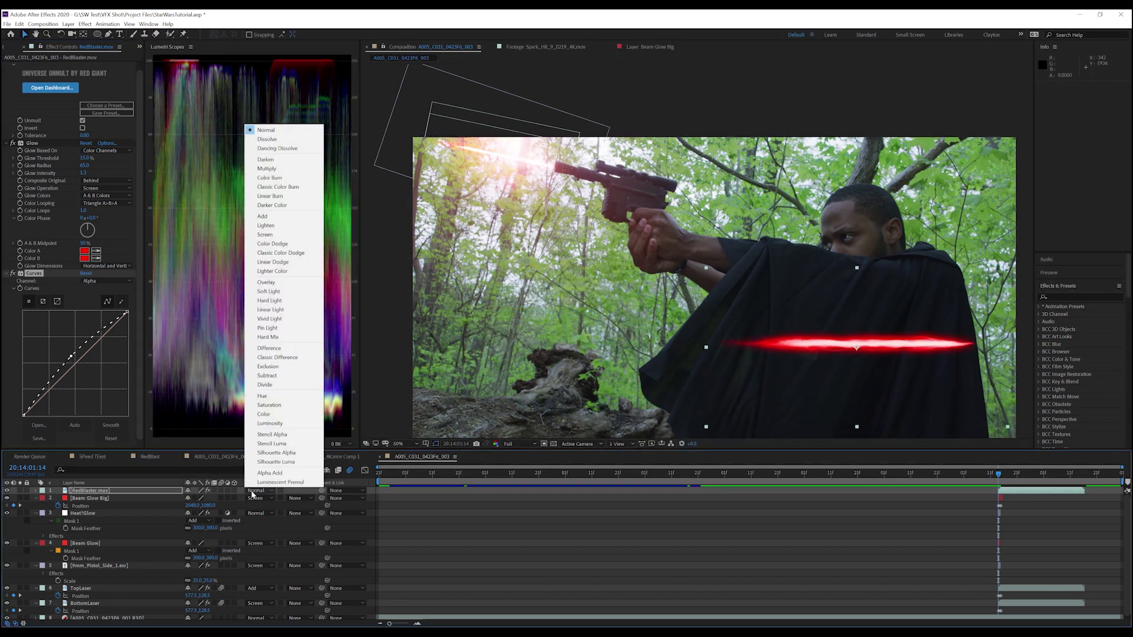
{"action": "left_click", "coordinate": [266, 216]}
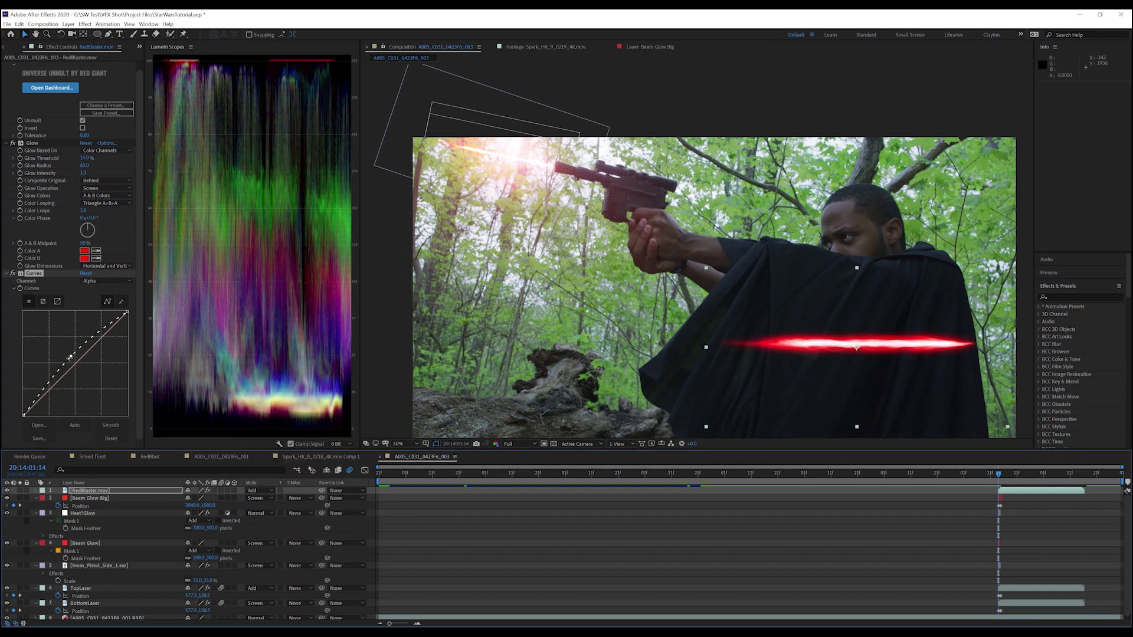
{"action": "left_click_drag", "start_coordinate": [72, 358], "coordinate": [75, 368]}
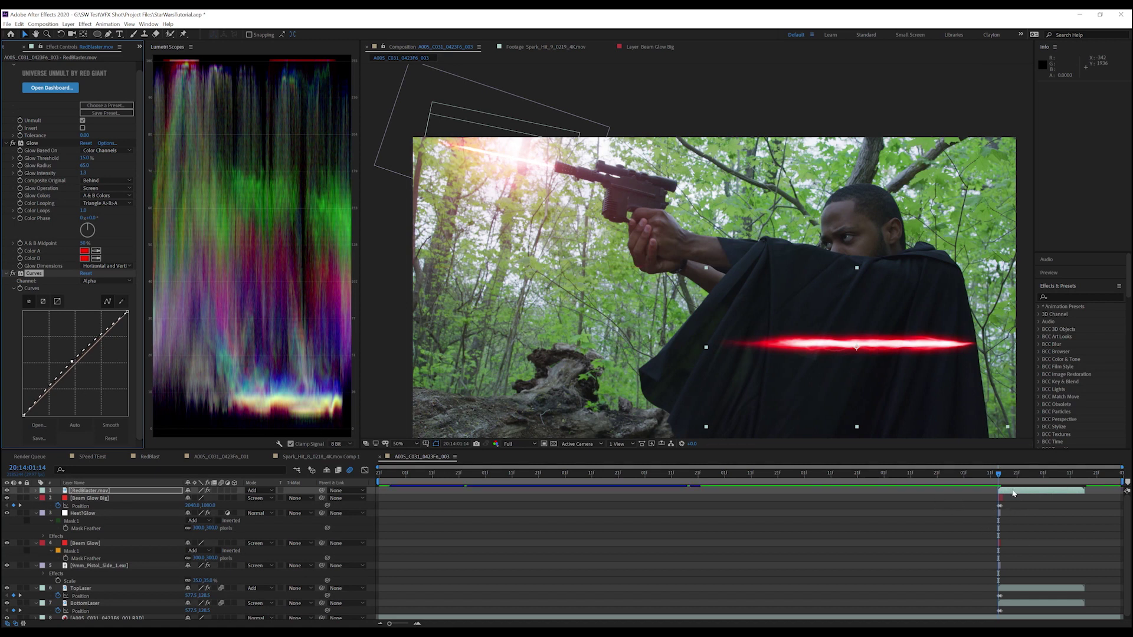
Step: Slide the RedBlaster layer so it starts at the playhead, two frames earlier
{"action": "left_click_drag", "start_coordinate": [1014, 493], "coordinate": [1009, 496]}
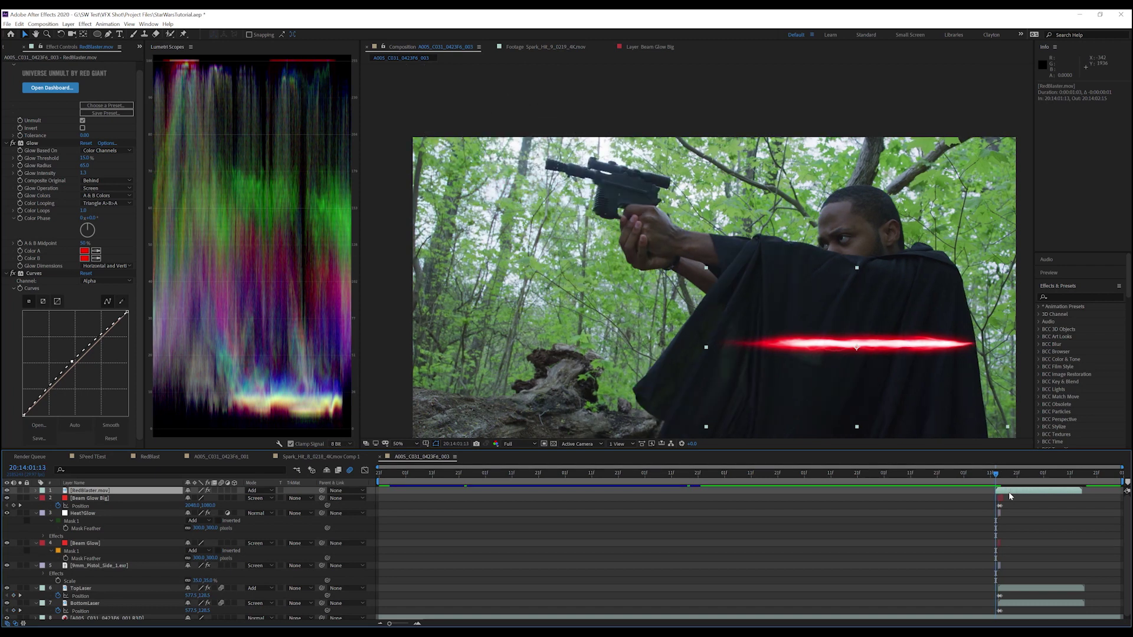
{"action": "key", "text": "Page_Up"}
{"action": "key", "text": "Page_Up"}
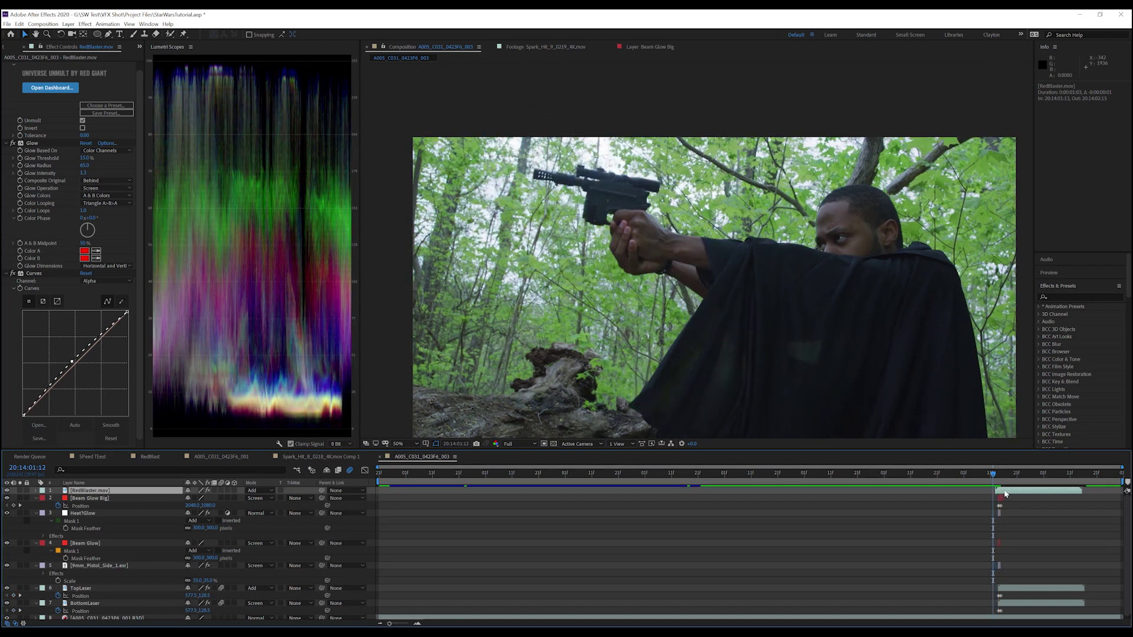
{"action": "left_click_drag", "start_coordinate": [1006, 494], "coordinate": [1001, 494]}
Step: Reposition the laser across the shot, ending off the right side of the frame
{"action": "key", "text": "p"}
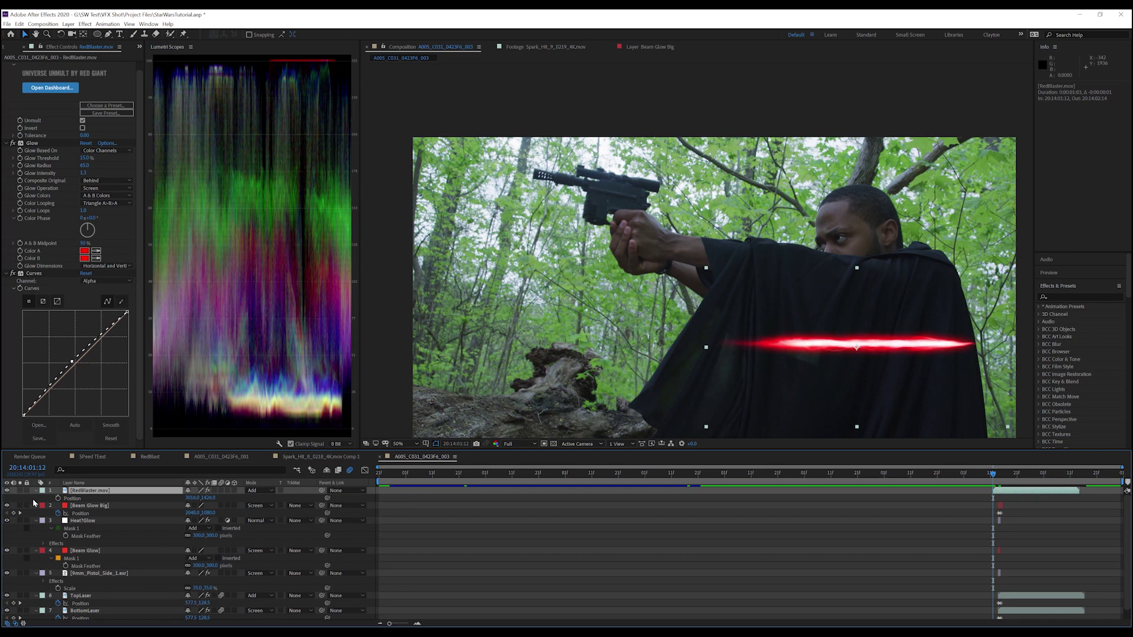
{"action": "left_click_drag", "start_coordinate": [757, 346], "coordinate": [551, 352]}
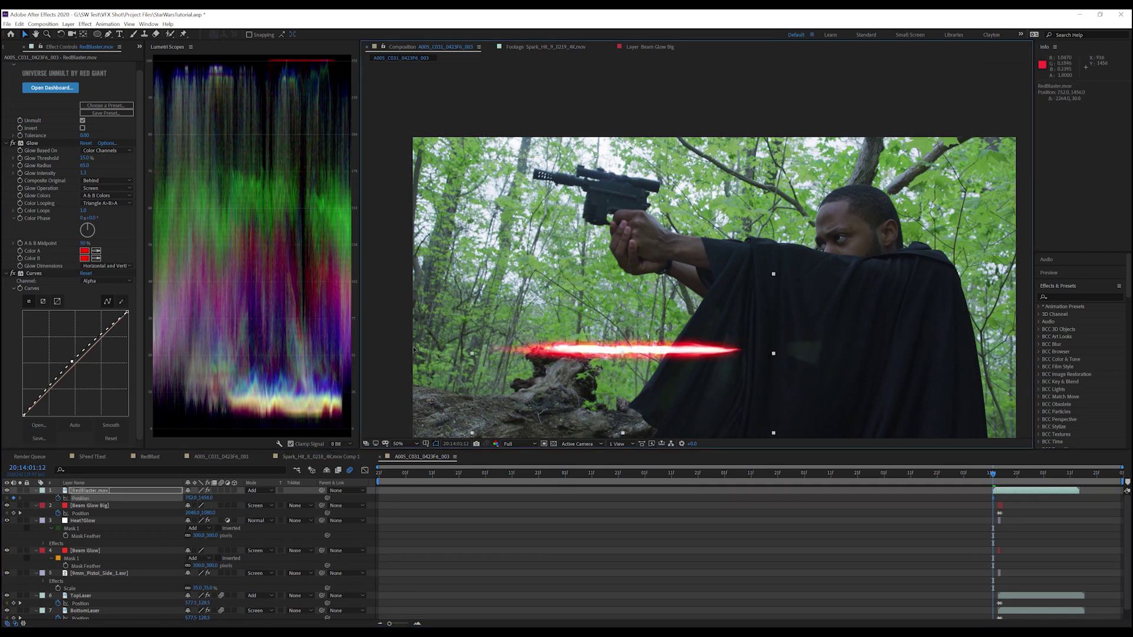
{"action": "left_click_drag", "start_coordinate": [414, 350], "coordinate": [161, 321]}
{"action": "left_click_drag", "start_coordinate": [416, 346], "coordinate": [399, 343]}
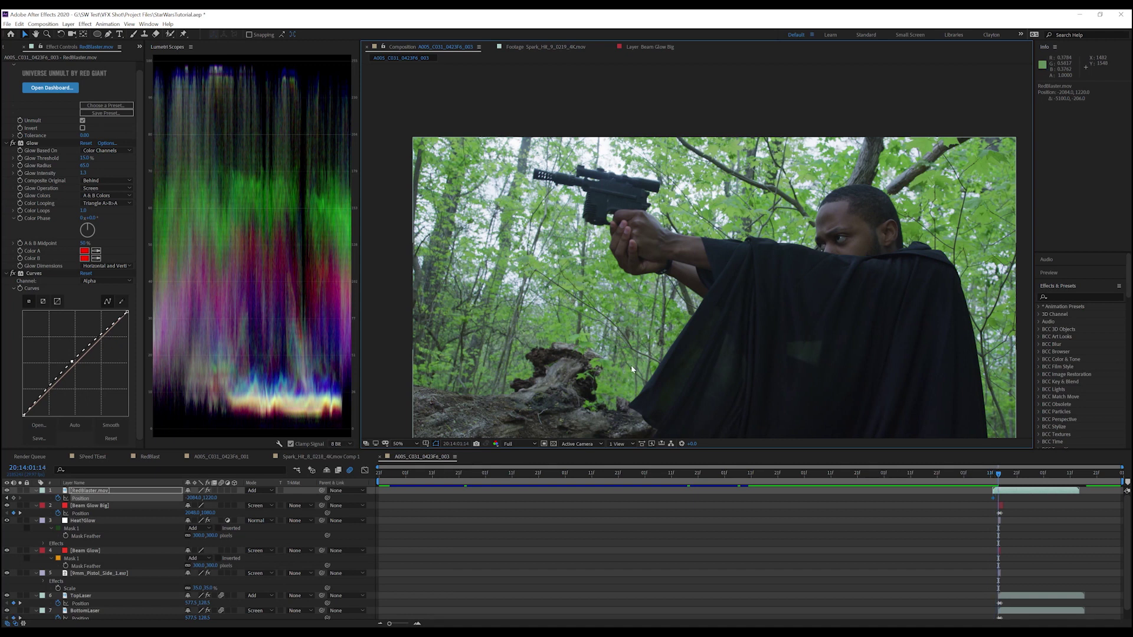
{"action": "key", "text": "comma"}
{"action": "left_click_drag", "start_coordinate": [566, 304], "coordinate": [972, 303]}
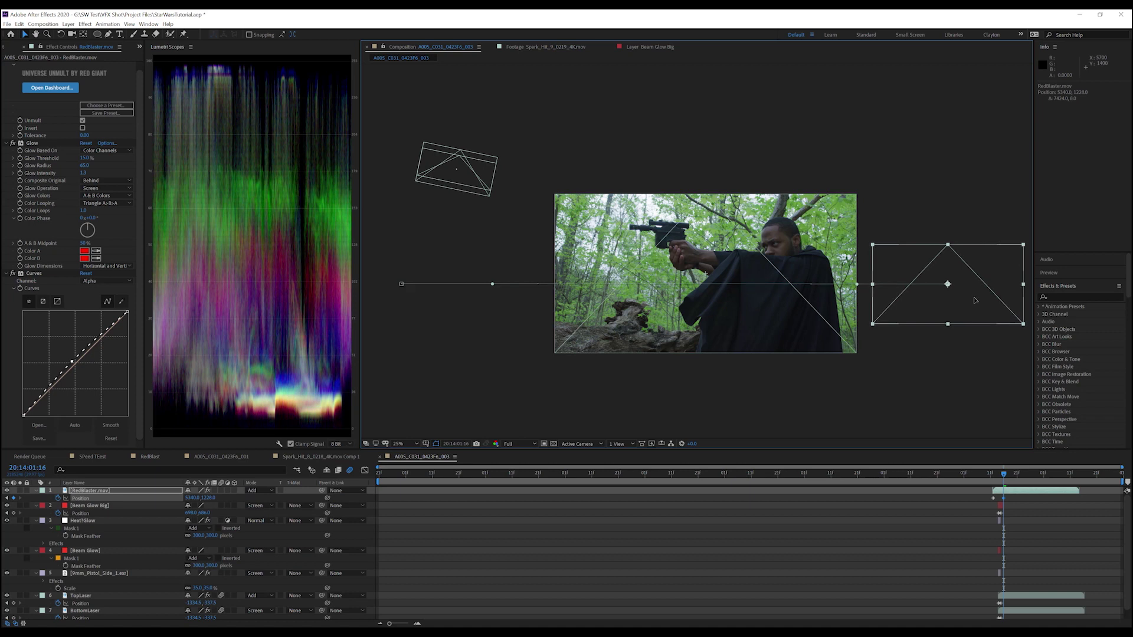
{"action": "key", "text": "Page_Up"}
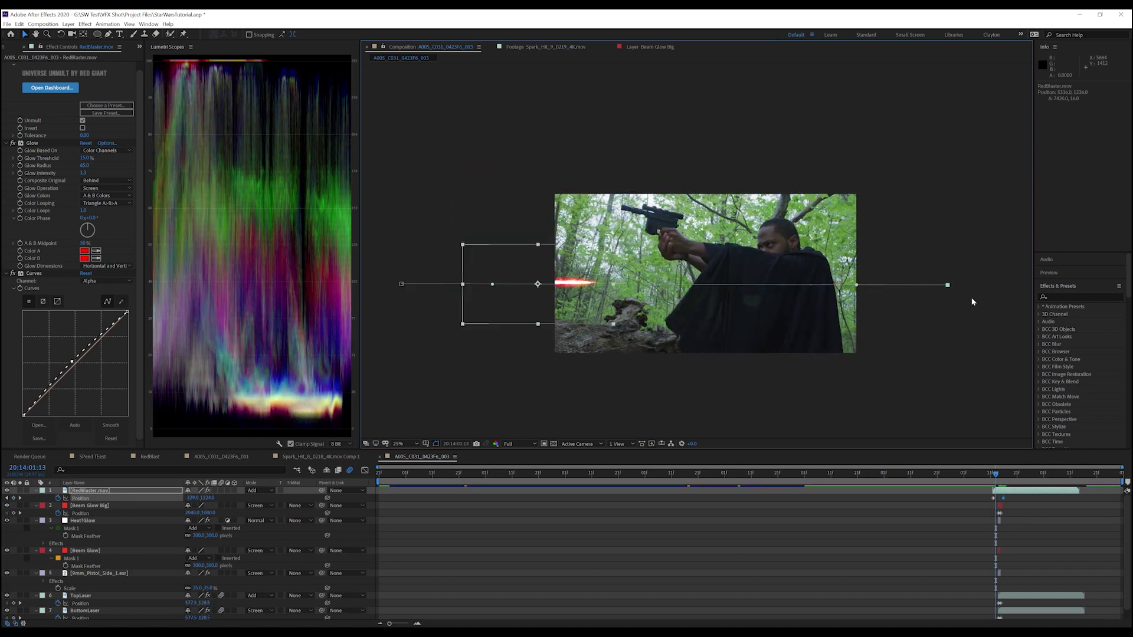
Step: Set the laser's Scale to 70%
{"action": "key", "text": "s"}
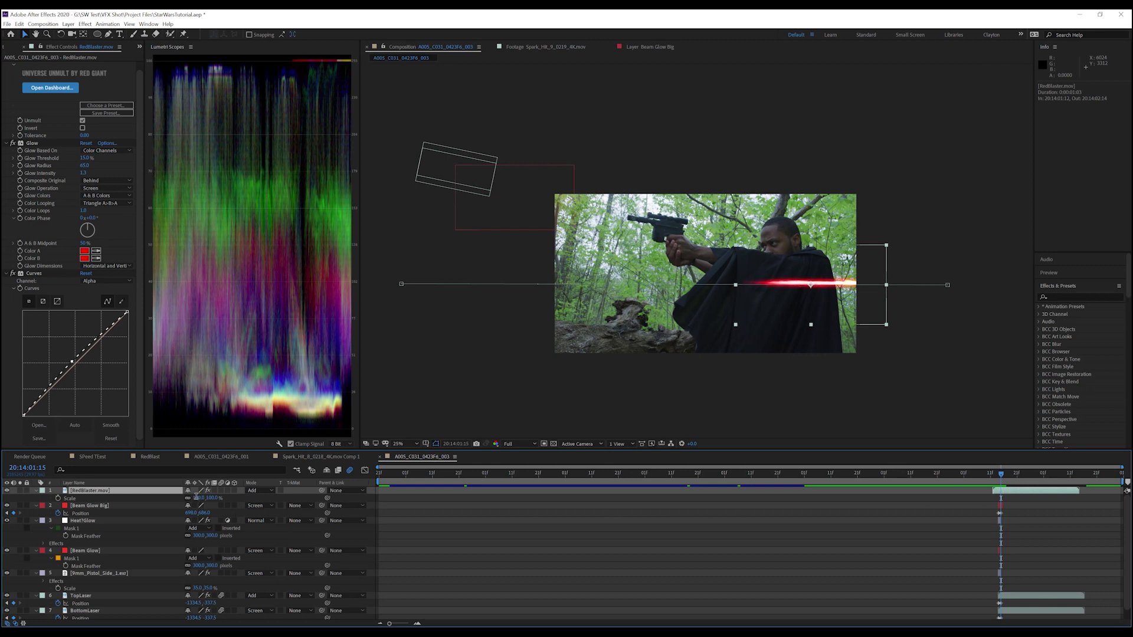
{"action": "left_click", "coordinate": [196, 498]}
{"action": "type", "text": "5"}
{"action": "key", "text": "Return"}
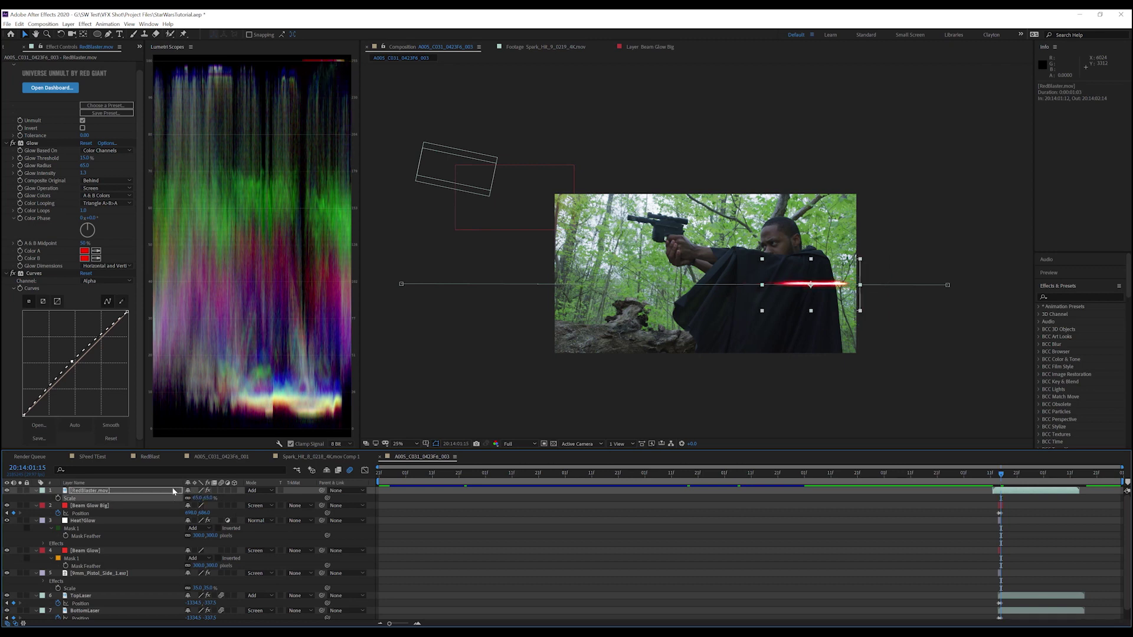
{"action": "left_click", "coordinate": [195, 499]}
{"action": "type", "text": "70"}
{"action": "key", "text": "Return"}
Step: Enable motion blur on the RedBlaster layer and reselect it
{"action": "left_click", "coordinate": [221, 492]}
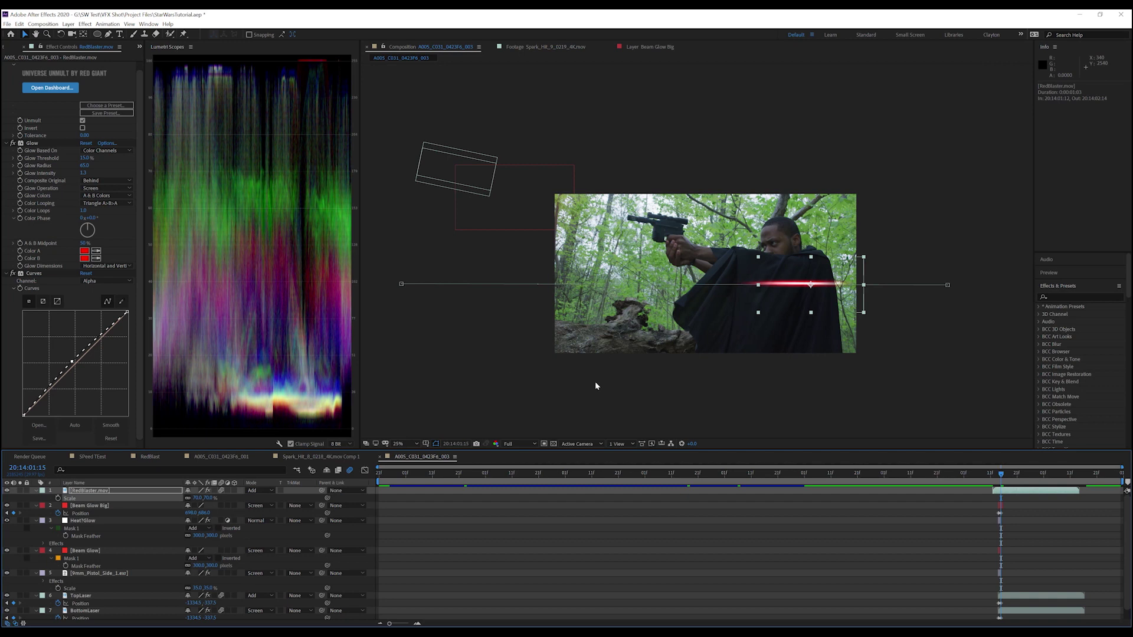
{"action": "left_click", "coordinate": [761, 364]}
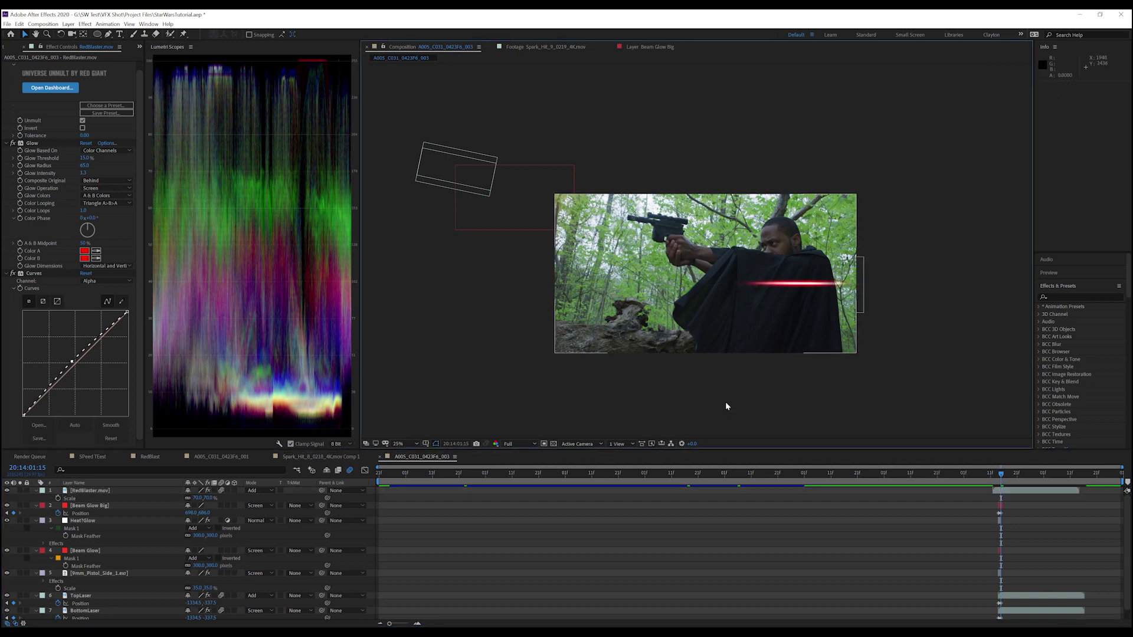
{"action": "left_click", "coordinate": [1018, 492]}
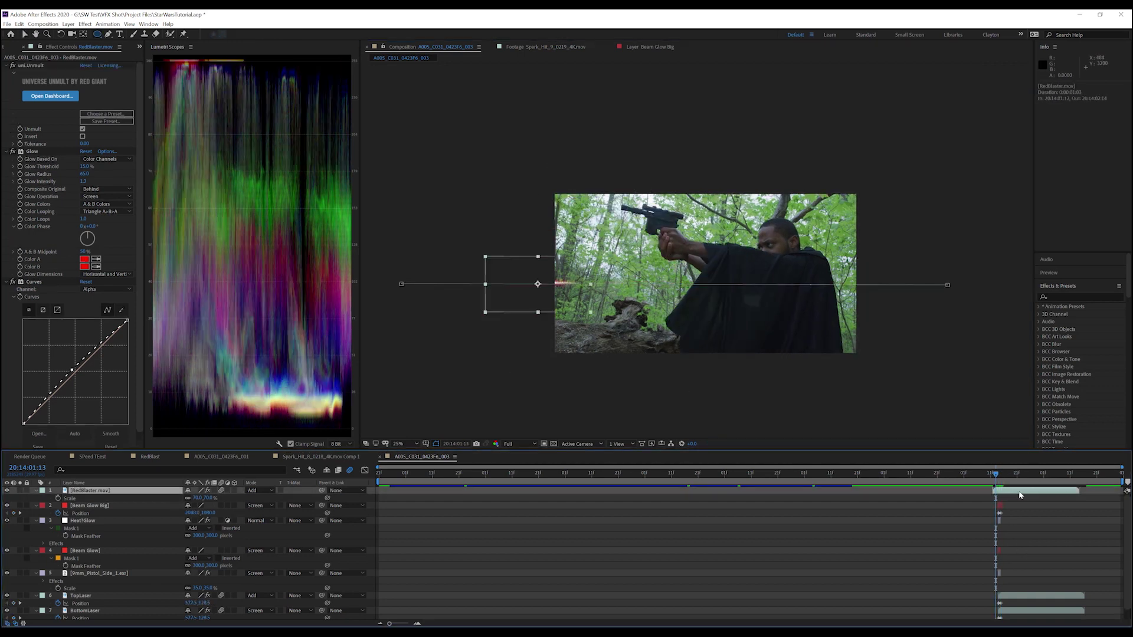
{"action": "key", "text": "Page_Down"}
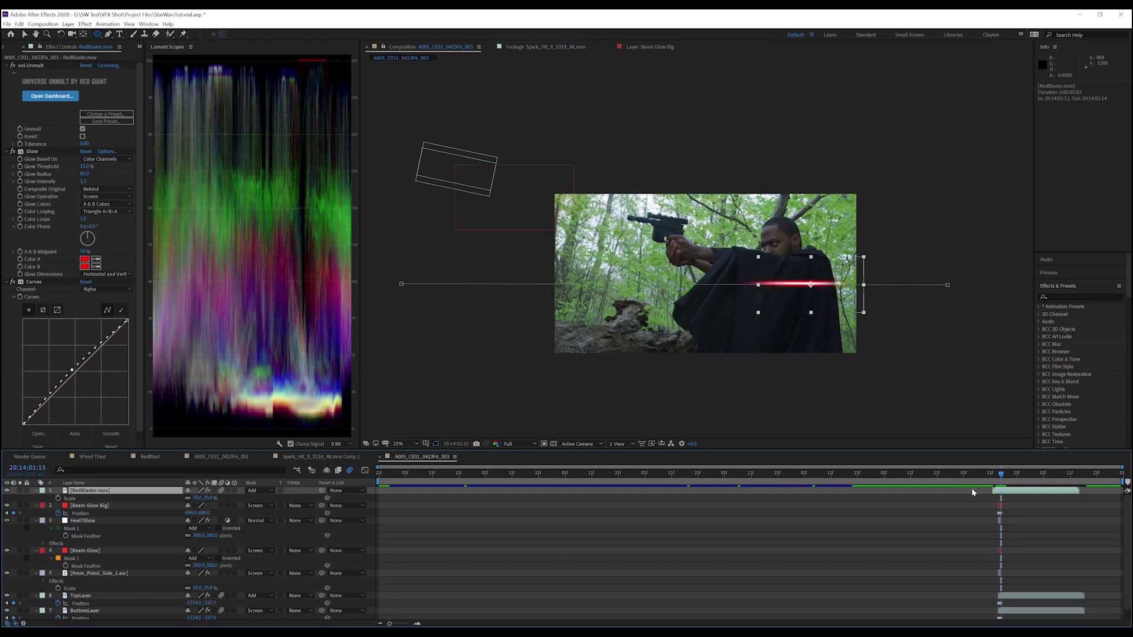
{"action": "key", "text": "ctrl+y"}
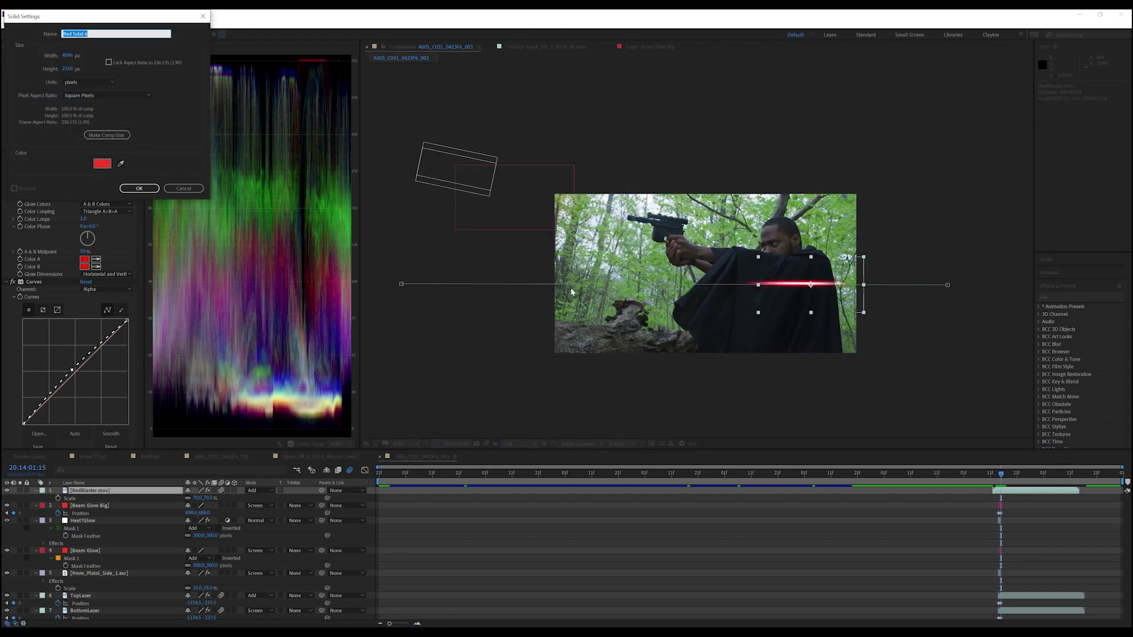
{"action": "type", "text": "Return Fire Glow"}
Step: Create the red Return Fire Glow solid with an elliptical mask placed near the gun
{"action": "key", "text": "Return"}
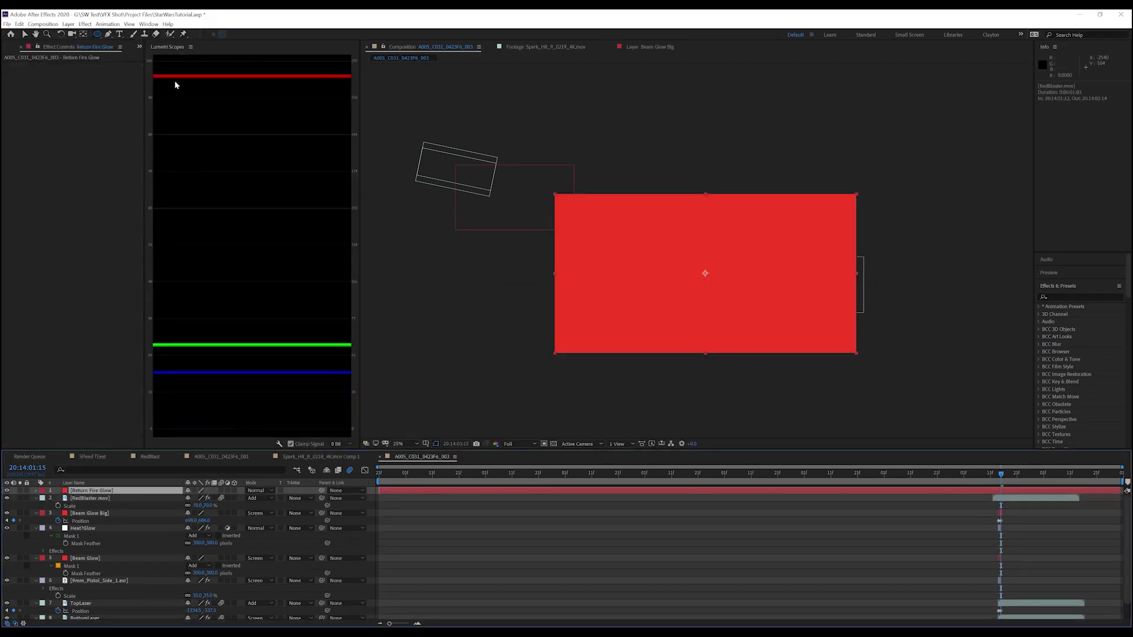
{"action": "left_click", "coordinate": [671, 232]}
{"action": "left_click_drag", "start_coordinate": [748, 284], "coordinate": [769, 295]}
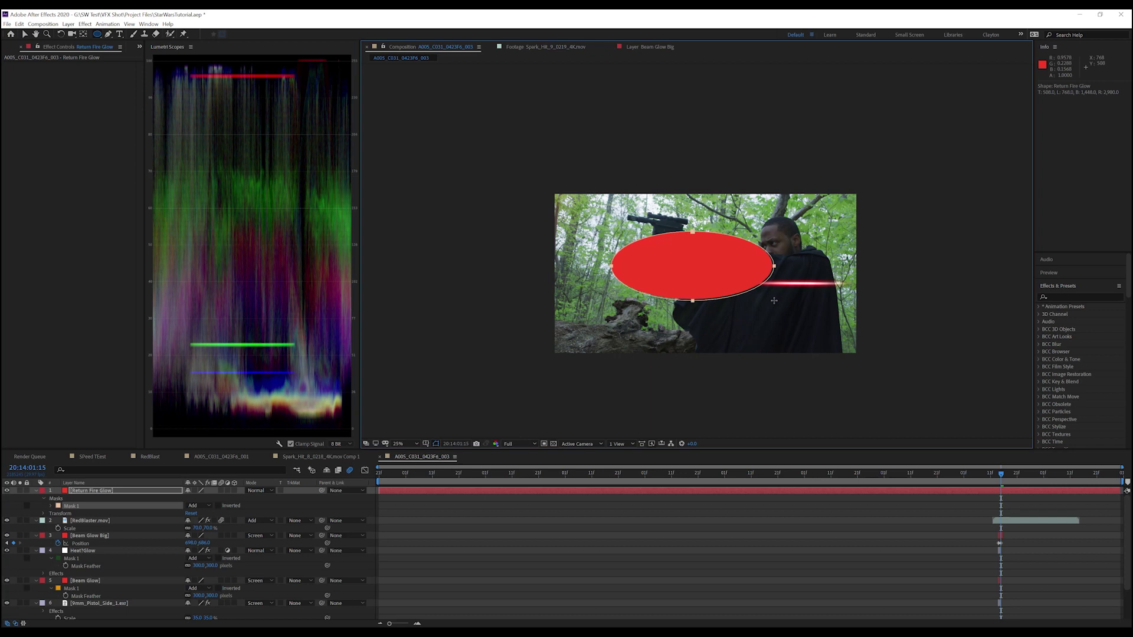
{"action": "key", "text": "v"}
{"action": "mouse_move", "coordinate": [698, 257]}
{"action": "left_mouse_down"}
{"action": "mouse_move", "coordinate": [740, 281]}
{"action": "mouse_move", "coordinate": [801, 288]}
{"action": "left_mouse_up"}
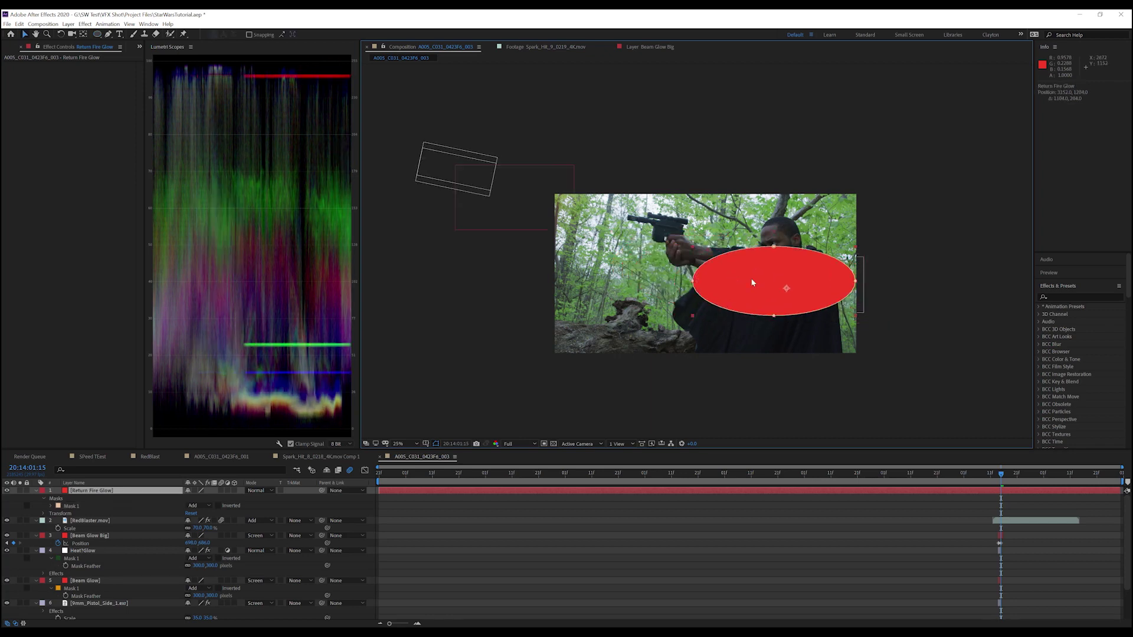
{"action": "key", "text": "u"}
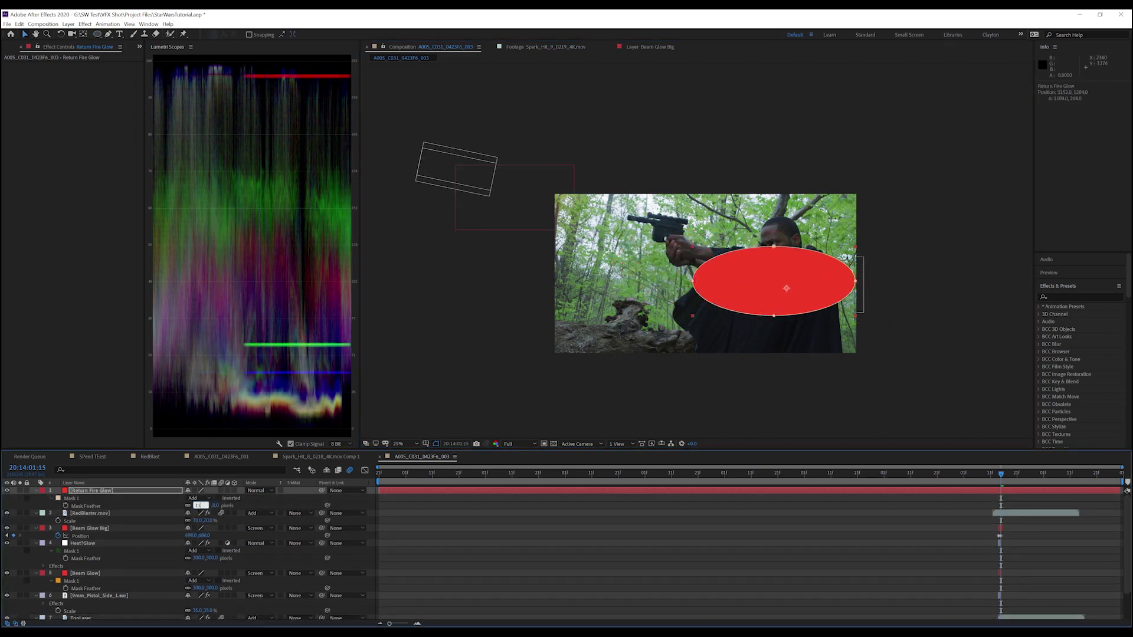
Step: Heavily feather the ellipse mask and parent the glow to the RedBlaster layer
{"action": "key", "text": "f"}
{"action": "left_click_drag", "start_coordinate": [202, 506], "coordinate": [790, 341]}
{"action": "left_click_drag", "start_coordinate": [763, 303], "coordinate": [773, 306]}
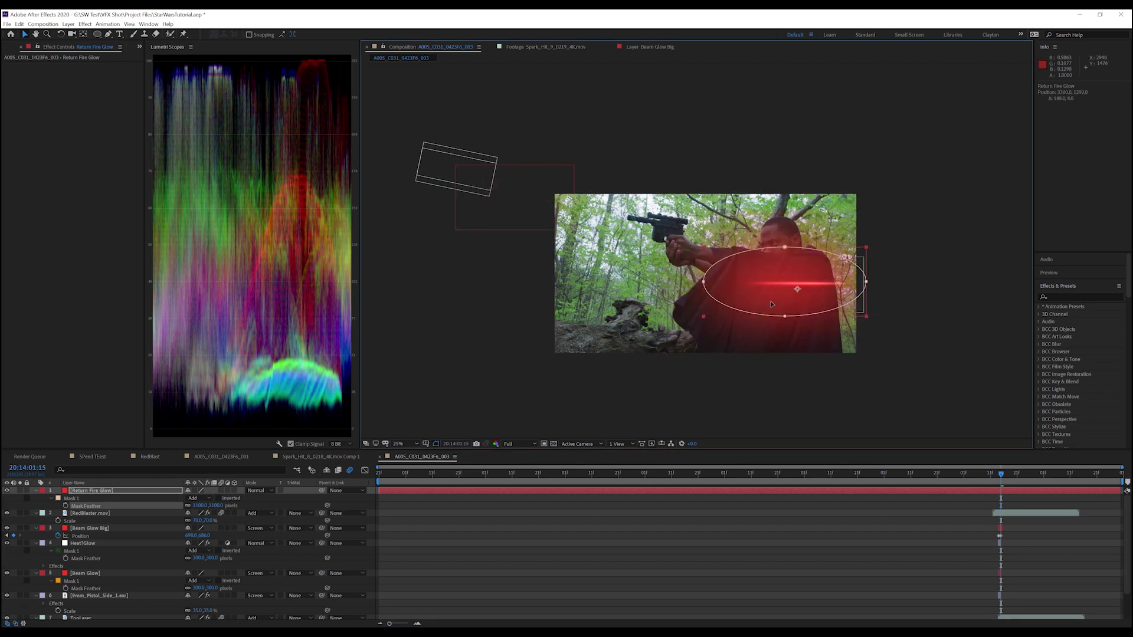
{"action": "left_click_drag", "start_coordinate": [320, 489], "coordinate": [104, 515]}
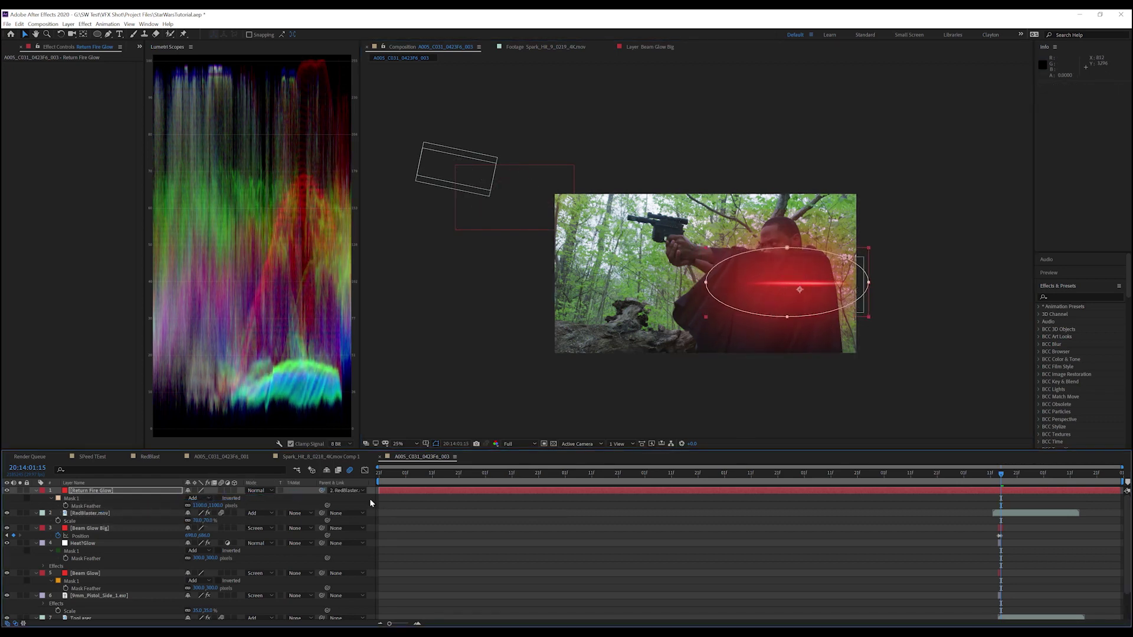
Step: Blend the Return Fire Glow in Screen mode at 50% opacity
{"action": "left_click", "coordinate": [255, 489]}
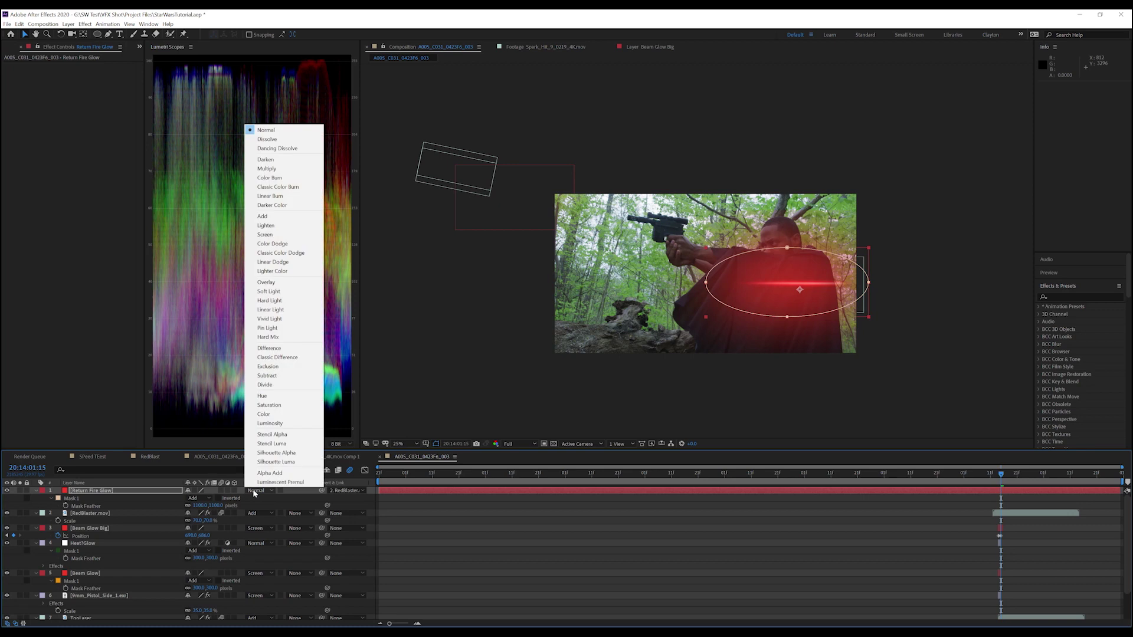
{"action": "left_click", "coordinate": [277, 234]}
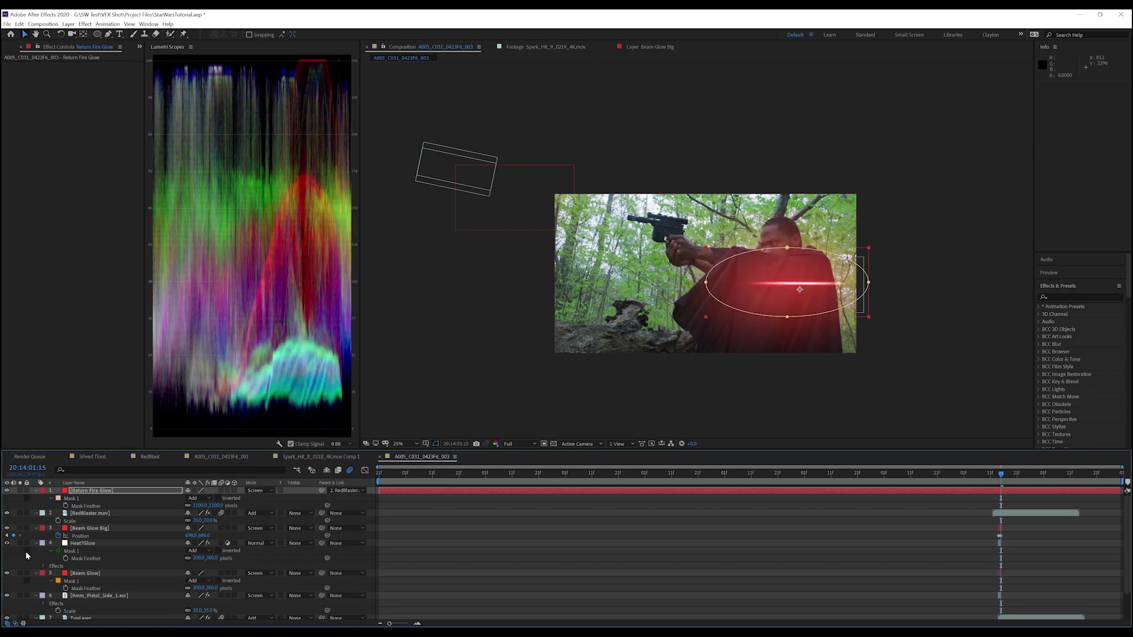
{"action": "key", "text": "t"}
{"action": "left_click", "coordinate": [190, 498]}
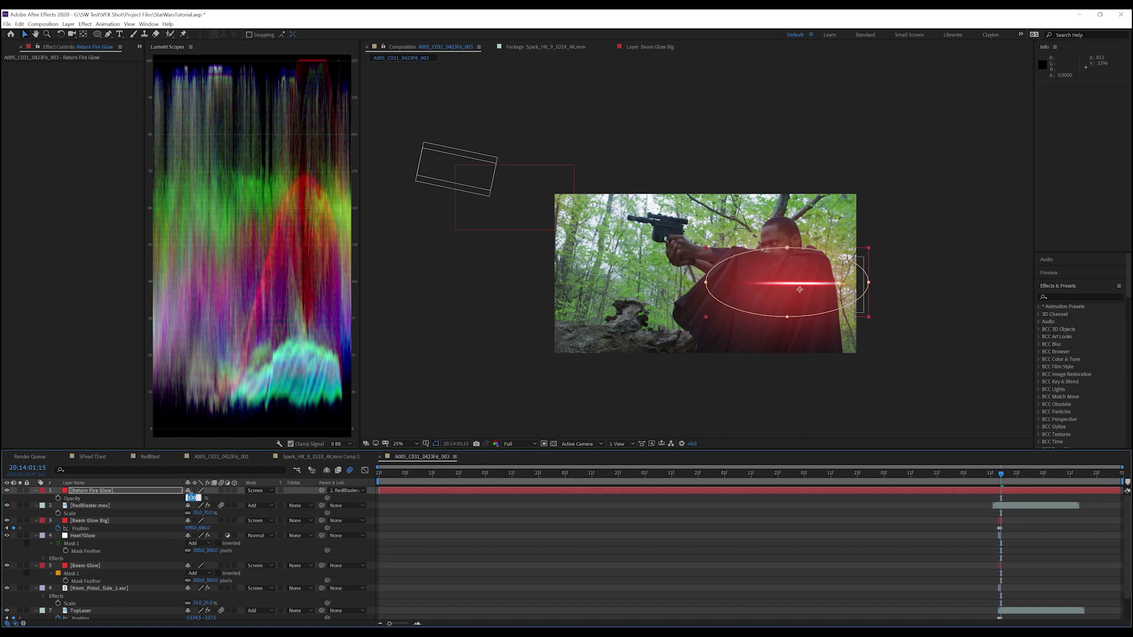
{"action": "type", "text": "50"}
{"action": "key", "text": "Return"}
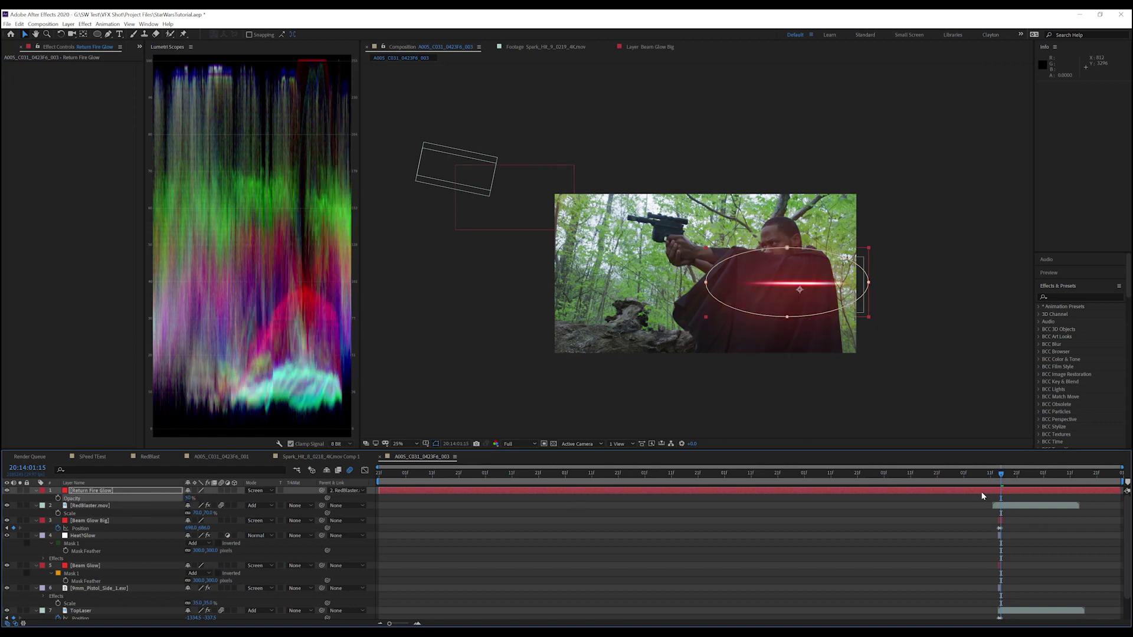
Step: Step back and forth through frames to review the glow, then select the Return Fire Glow layer
{"action": "key", "text": "Page_Up"}
{"action": "key", "text": "Page_Up"}
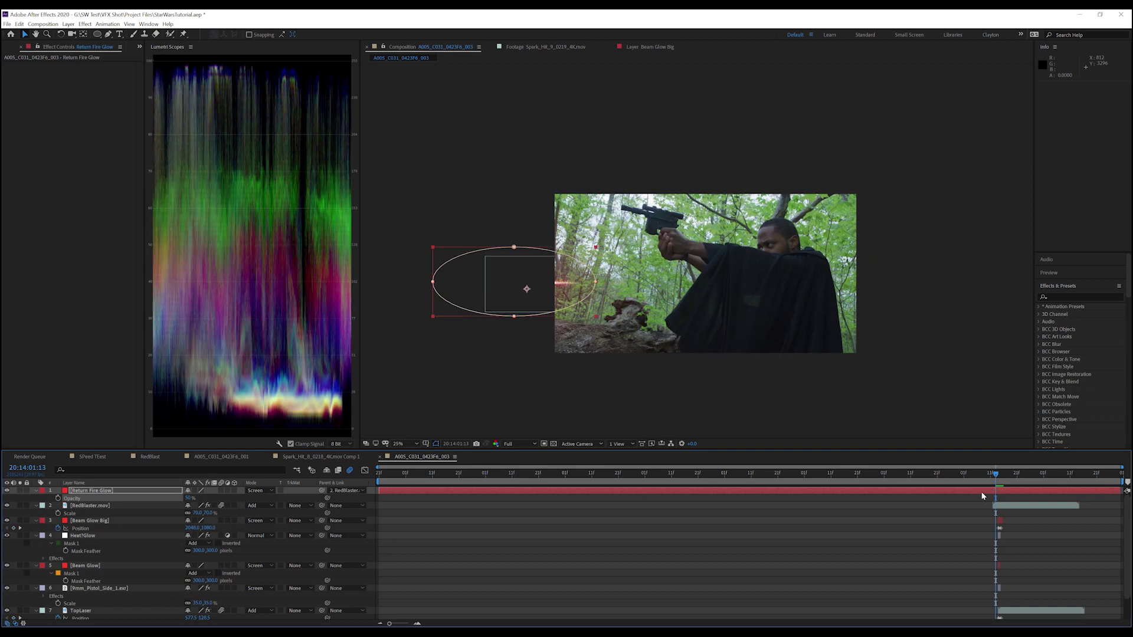
{"action": "key", "text": "Page_Up"}
{"action": "key", "text": "Page_Down"}
{"action": "key", "text": "Page_Down"}
{"action": "key", "text": "Page_Down"}
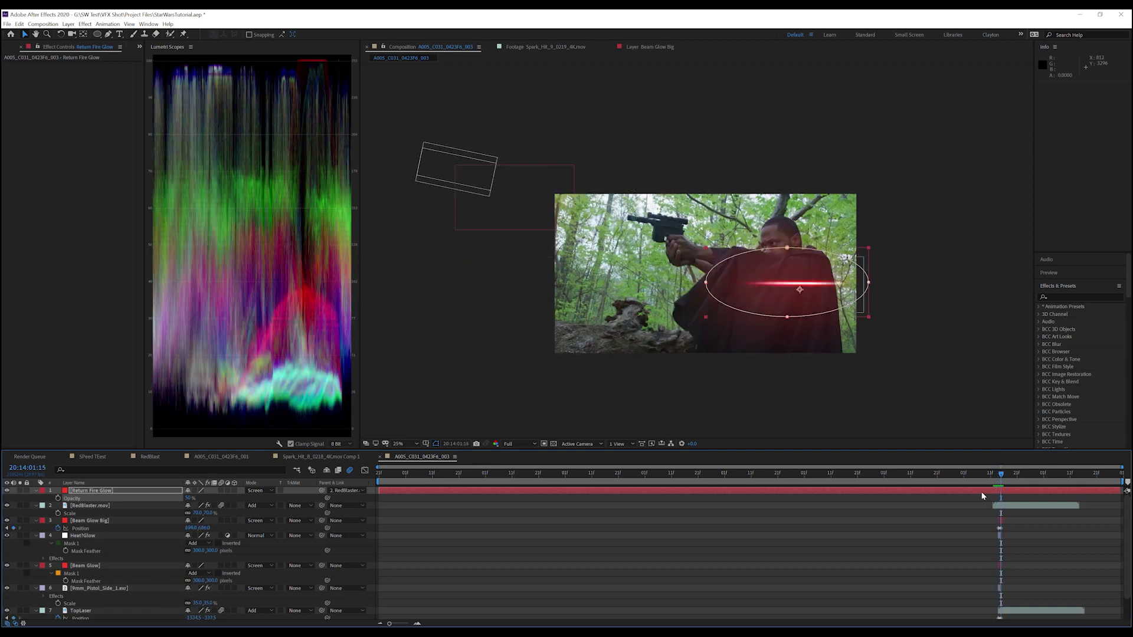
{"action": "key", "text": "Page_Down"}
{"action": "key", "text": "Page_Up"}
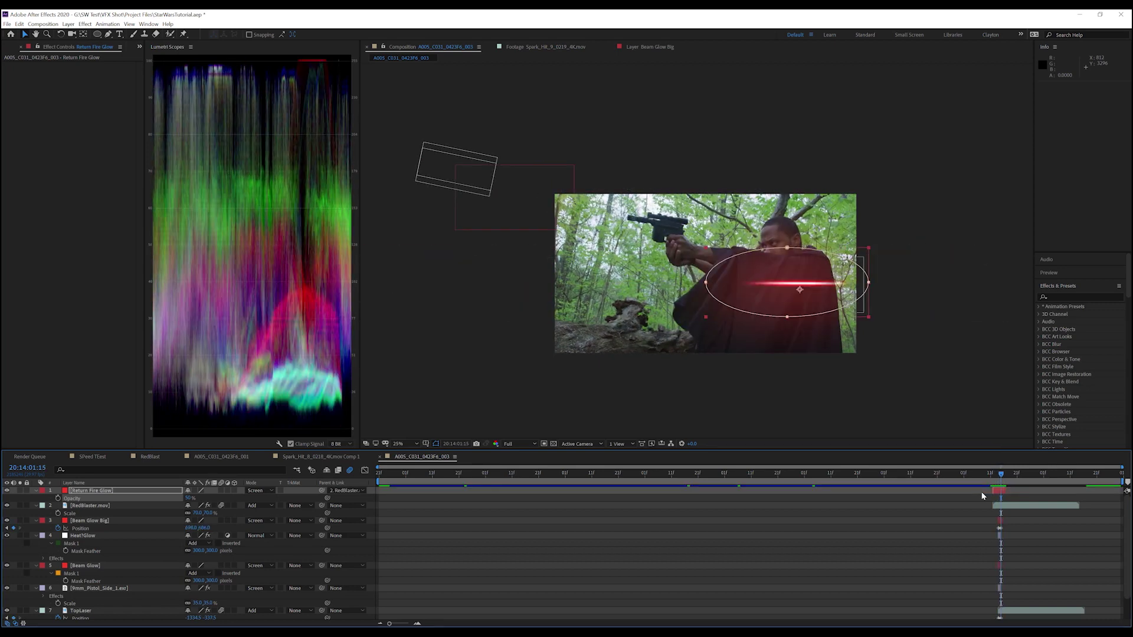
{"action": "key", "text": "Page_Up"}
{"action": "key", "text": "Page_Up"}
{"action": "key", "text": "Page_Down"}
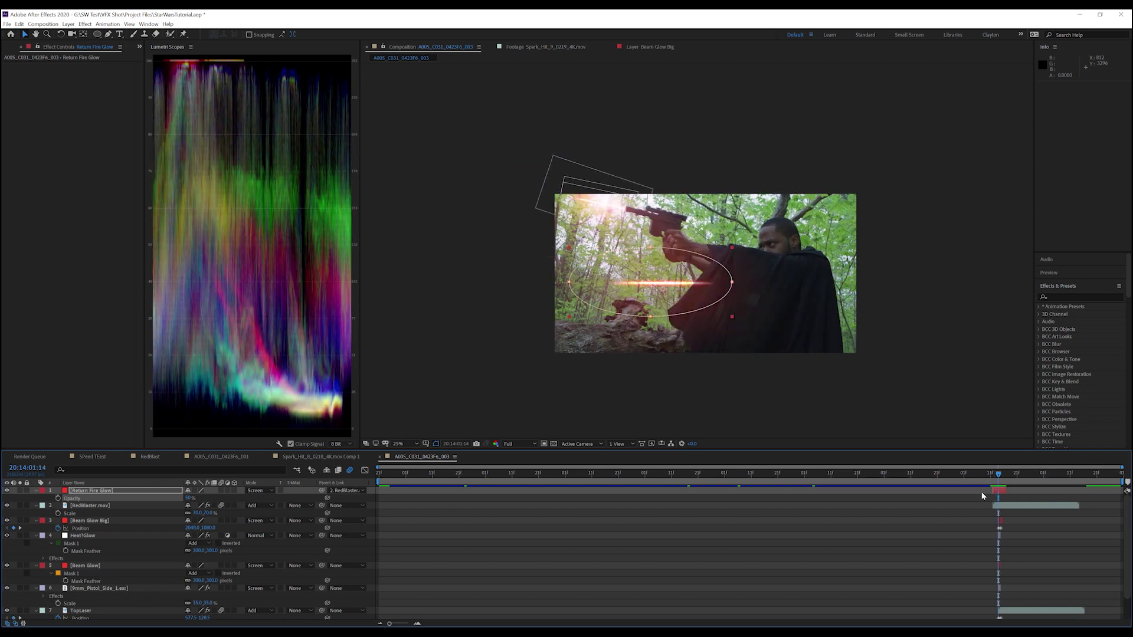
{"action": "scroll", "coordinate": [748, 259], "scroll_direction": "up", "scroll_amount": 2}
{"action": "scroll", "coordinate": [751, 254], "scroll_direction": "up", "scroll_amount": 1}
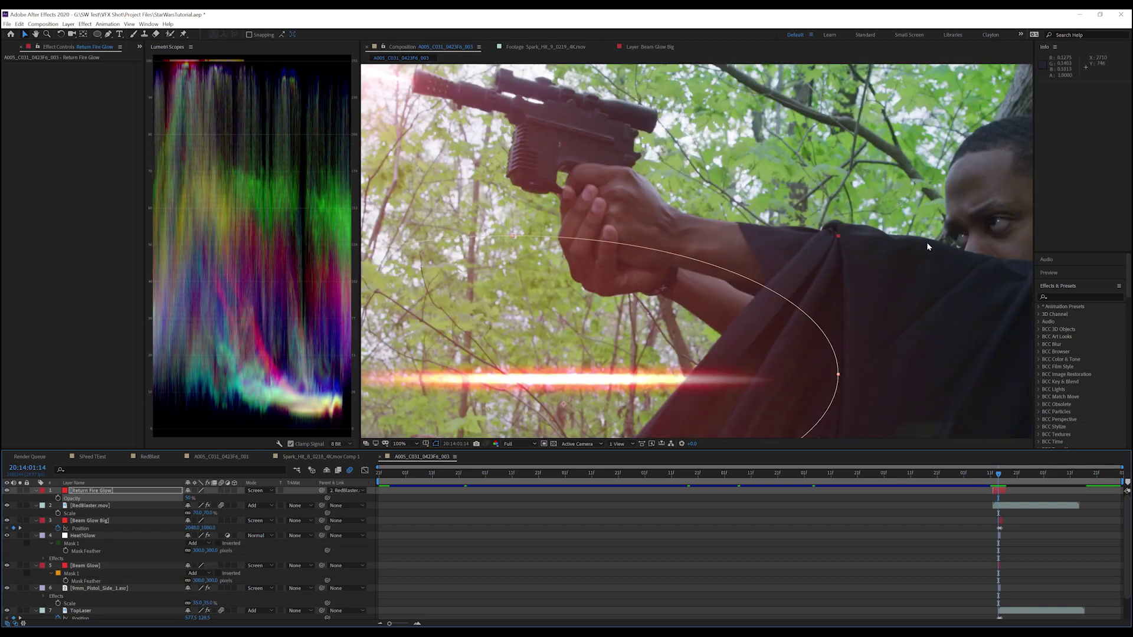
{"action": "scroll", "coordinate": [927, 241], "scroll_direction": "up", "scroll_amount": 1}
{"action": "left_click", "coordinate": [1003, 495]}
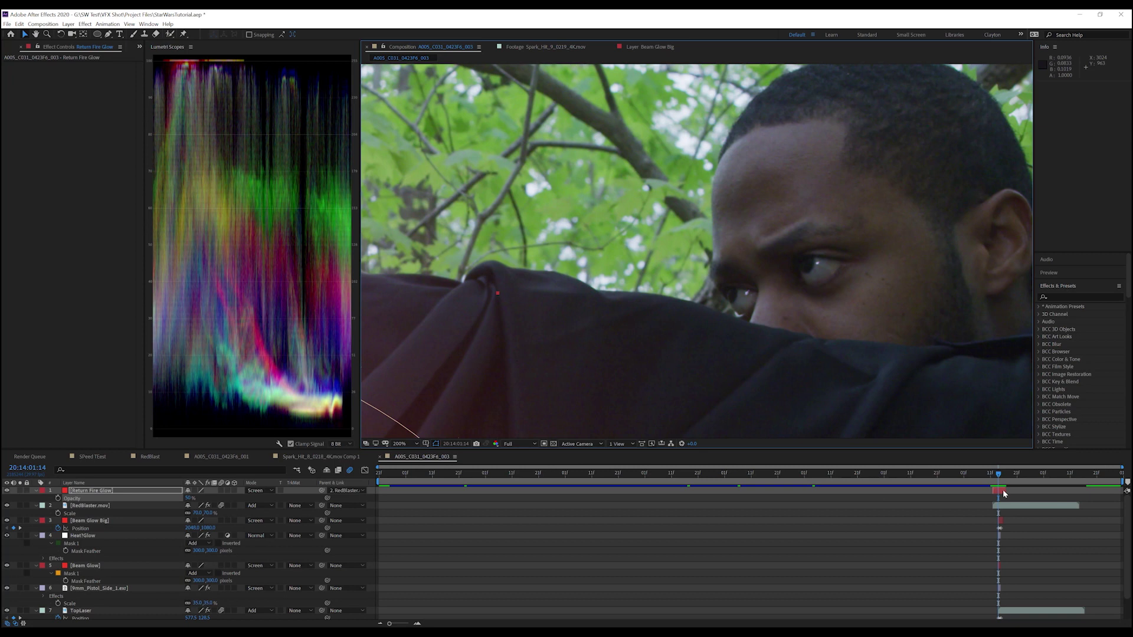
Step: Create the red Eye Glow solid and draw pen masks over both of the gunman's eyes
{"action": "key", "text": "ctrl+y"}
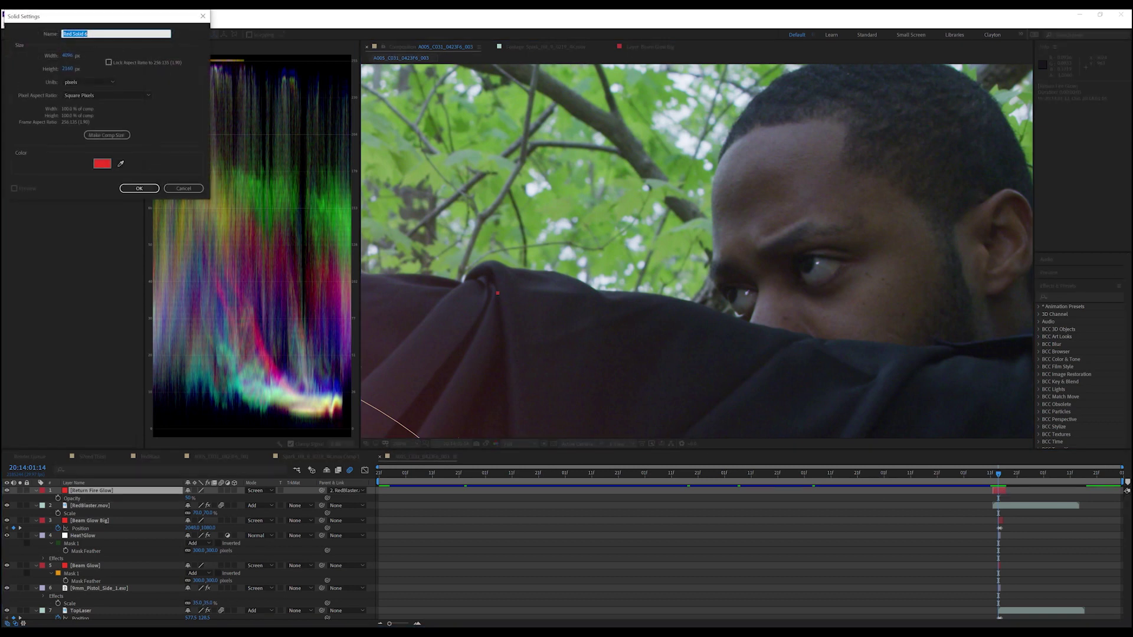
{"action": "type", "text": "Eye Glow"}
{"action": "key", "text": "Return"}
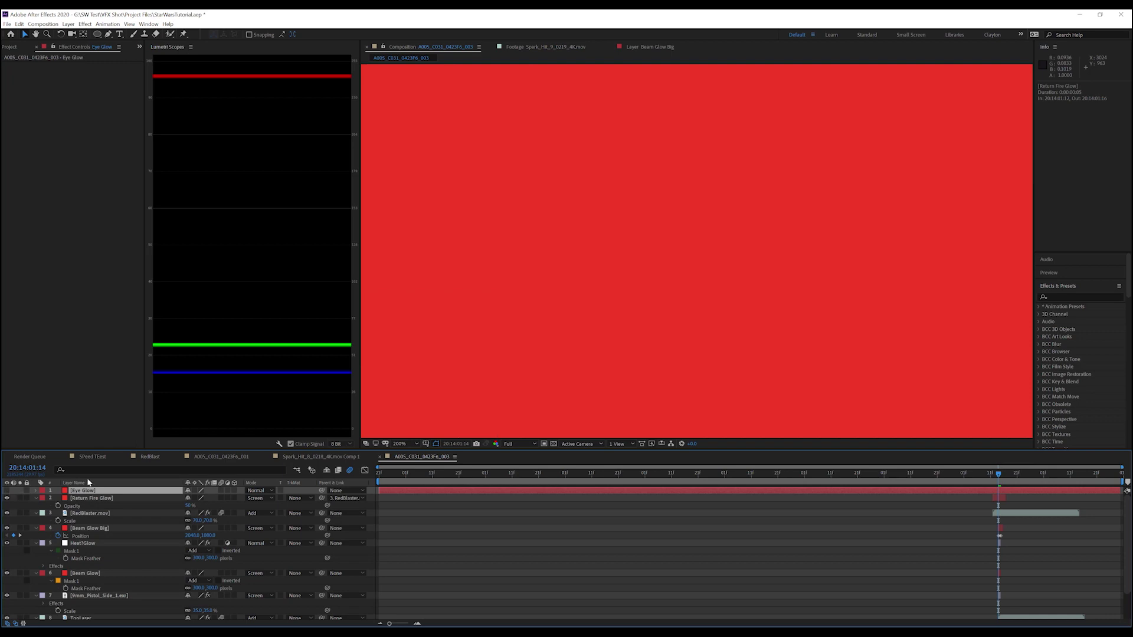
{"action": "key", "text": "g"}
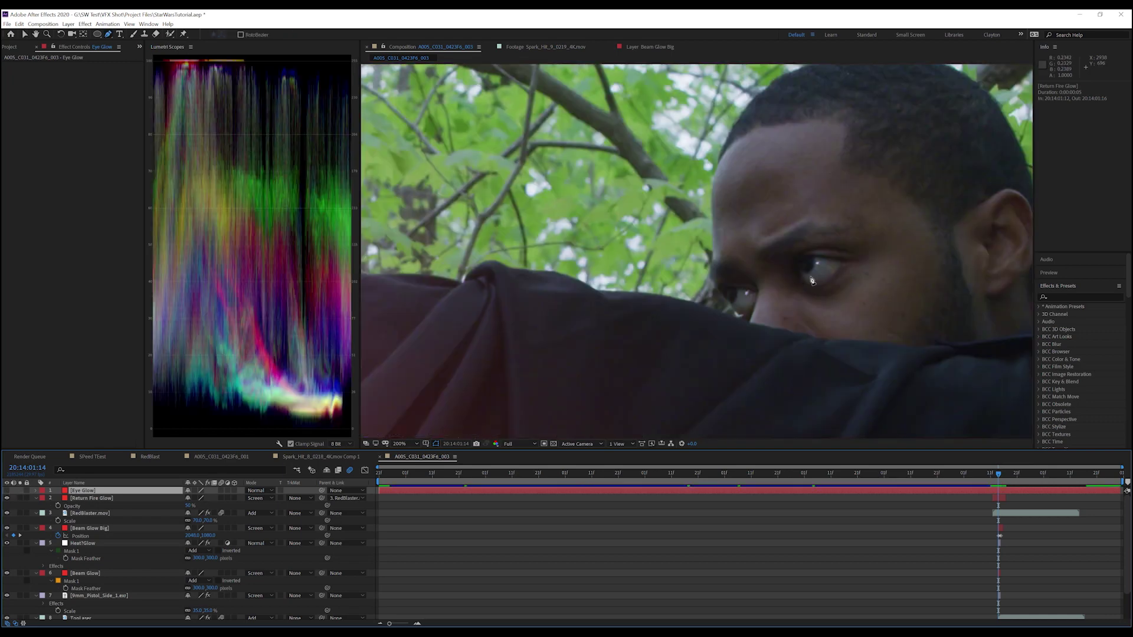
{"action": "left_click", "coordinate": [807, 275]}
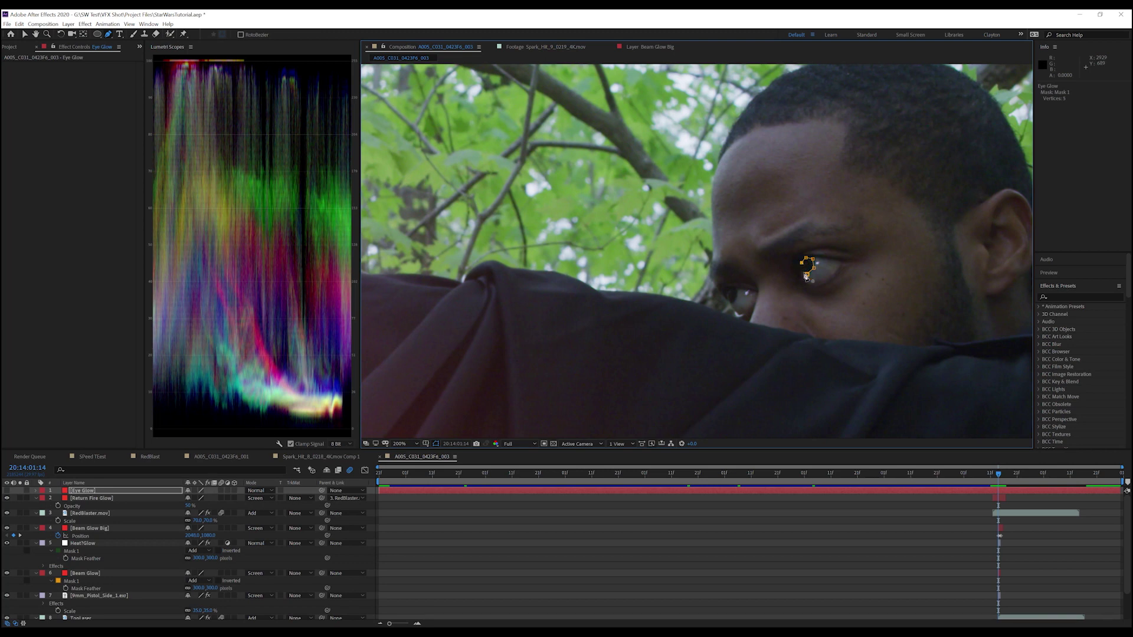
{"action": "left_click", "coordinate": [808, 272]}
{"action": "left_click", "coordinate": [730, 290]}
Step: Feather both eye masks by 15 pixels and hide the mask outlines
{"action": "key", "text": "f"}
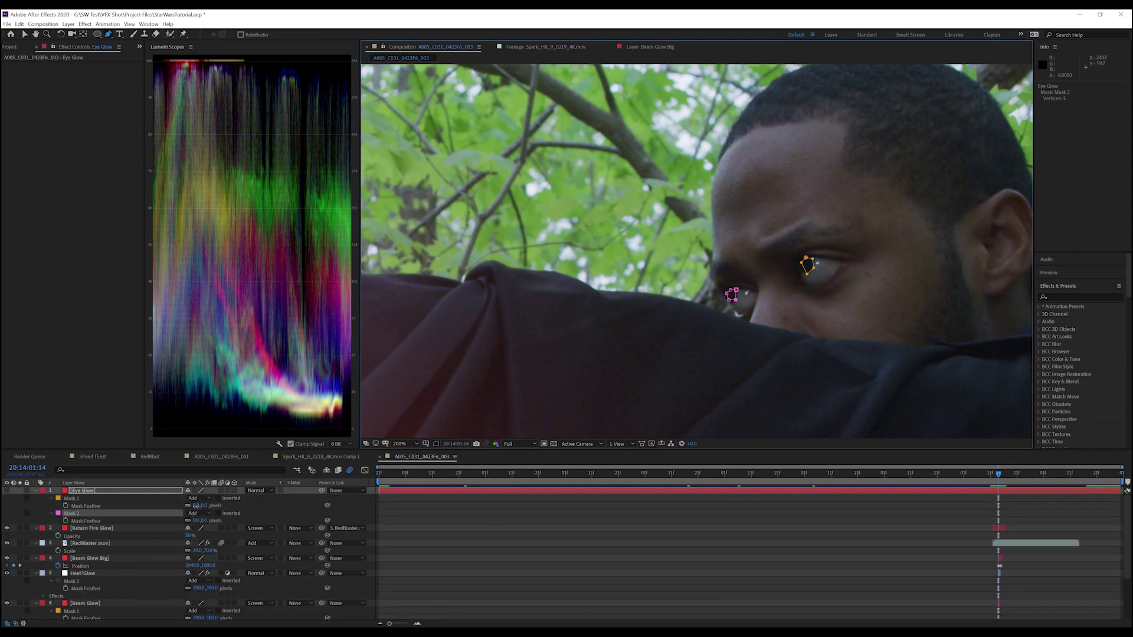
{"action": "left_click", "coordinate": [199, 506]}
{"action": "type", "text": "5"}
{"action": "key", "text": "Return"}
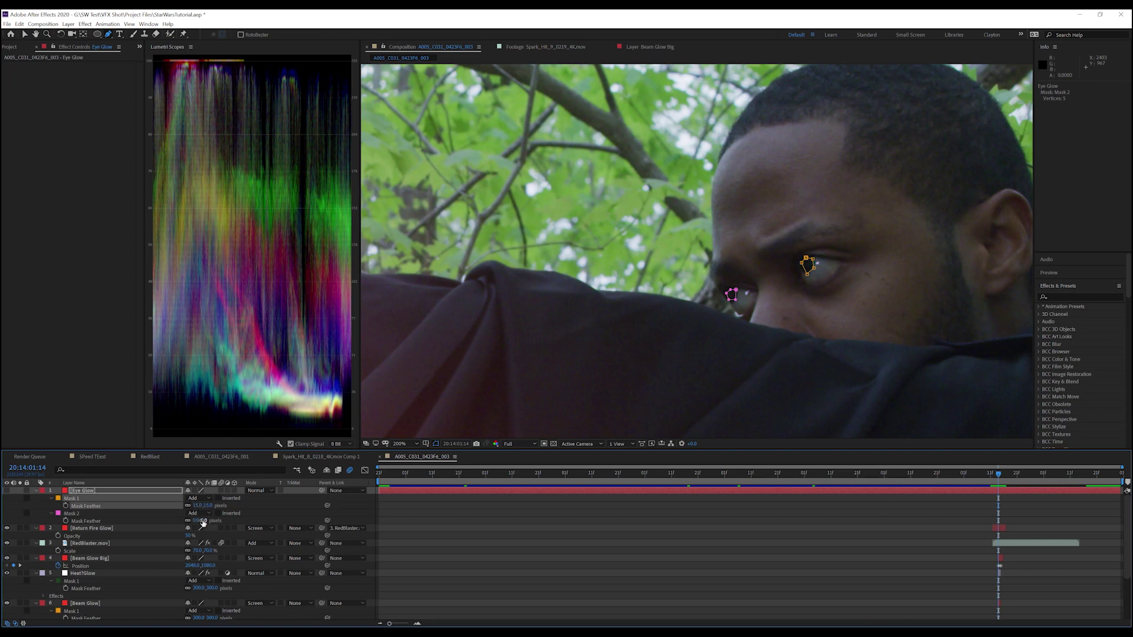
{"action": "key", "text": "Return"}
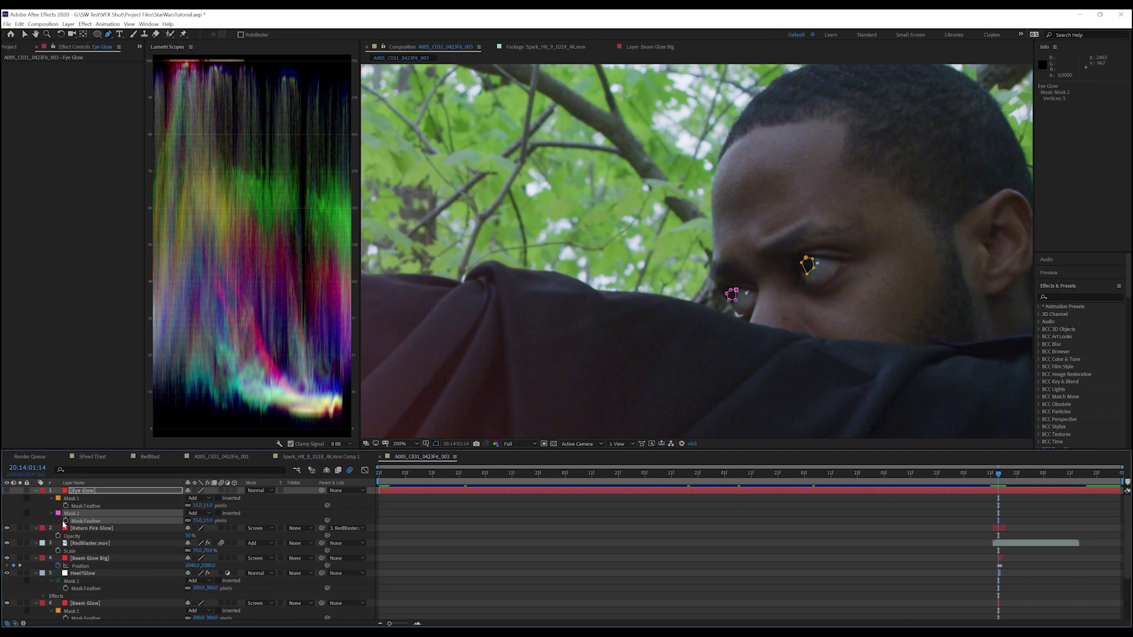
{"action": "left_click", "coordinate": [7, 491]}
{"action": "left_click", "coordinate": [436, 444]}
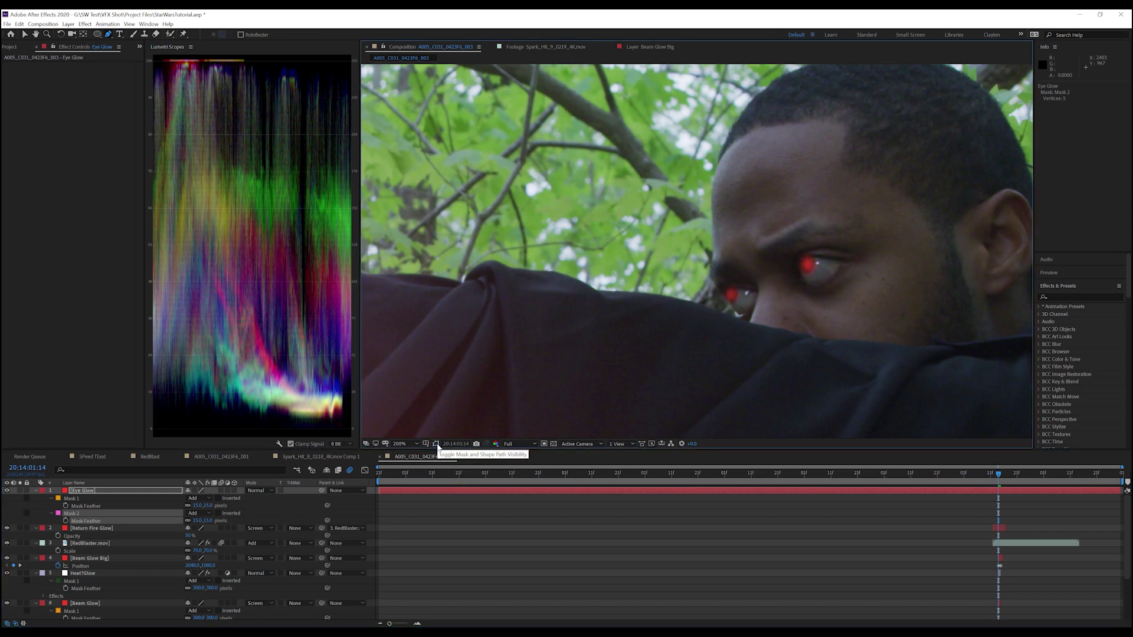
Step: Blend the Eye Glow in Screen mode at 20% opacity
{"action": "left_click", "coordinate": [257, 492]}
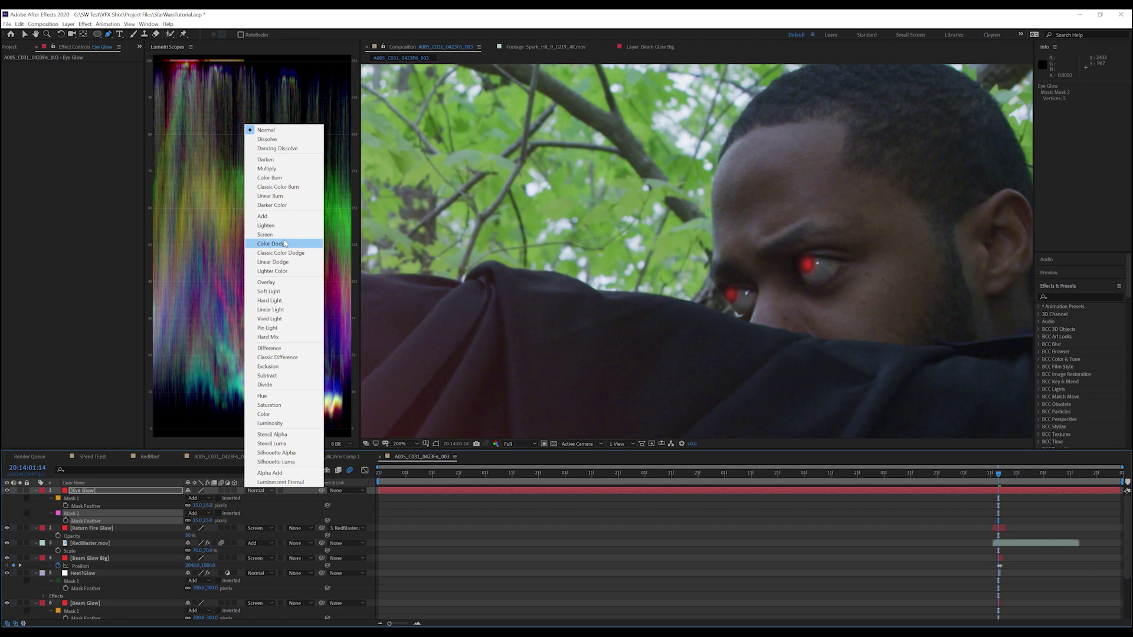
{"action": "left_click", "coordinate": [281, 229]}
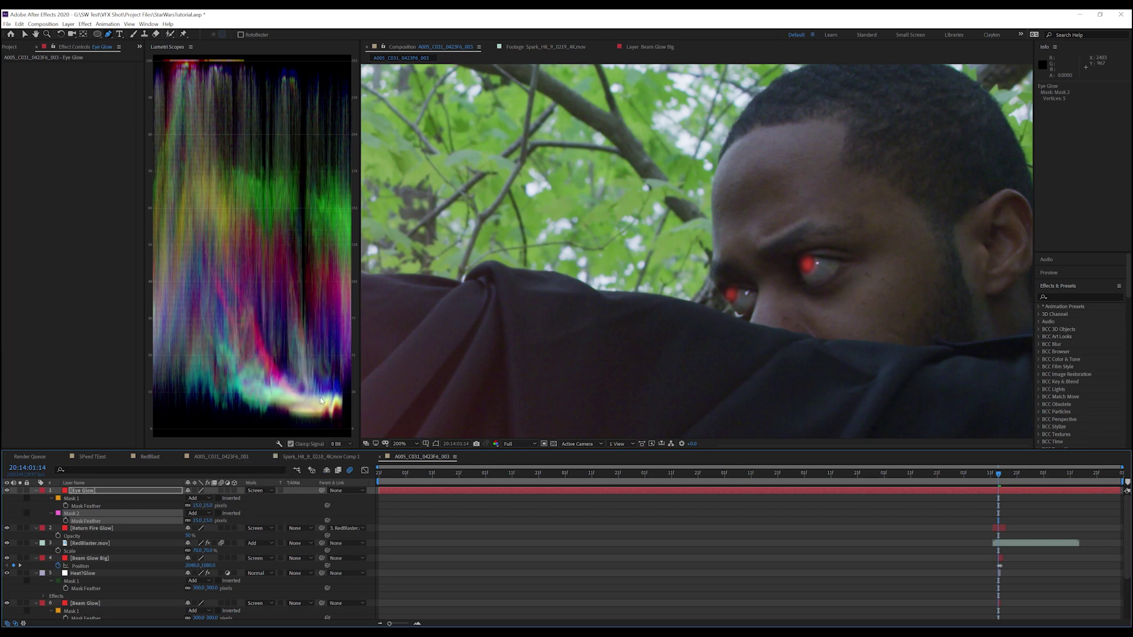
{"action": "key", "text": "t"}
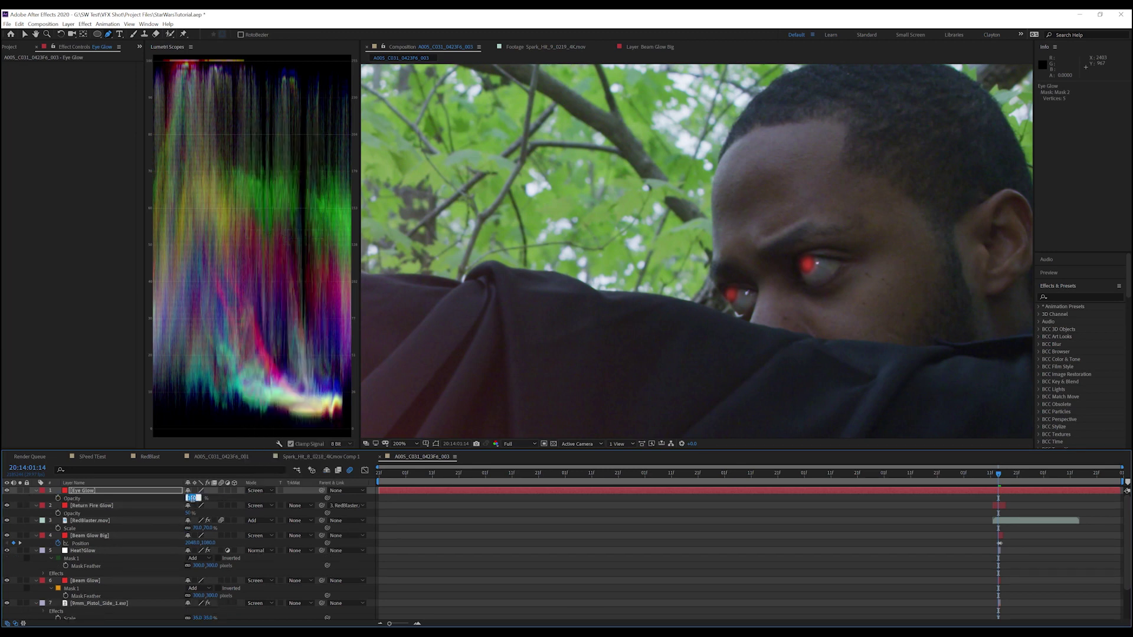
{"action": "key", "text": "Return"}
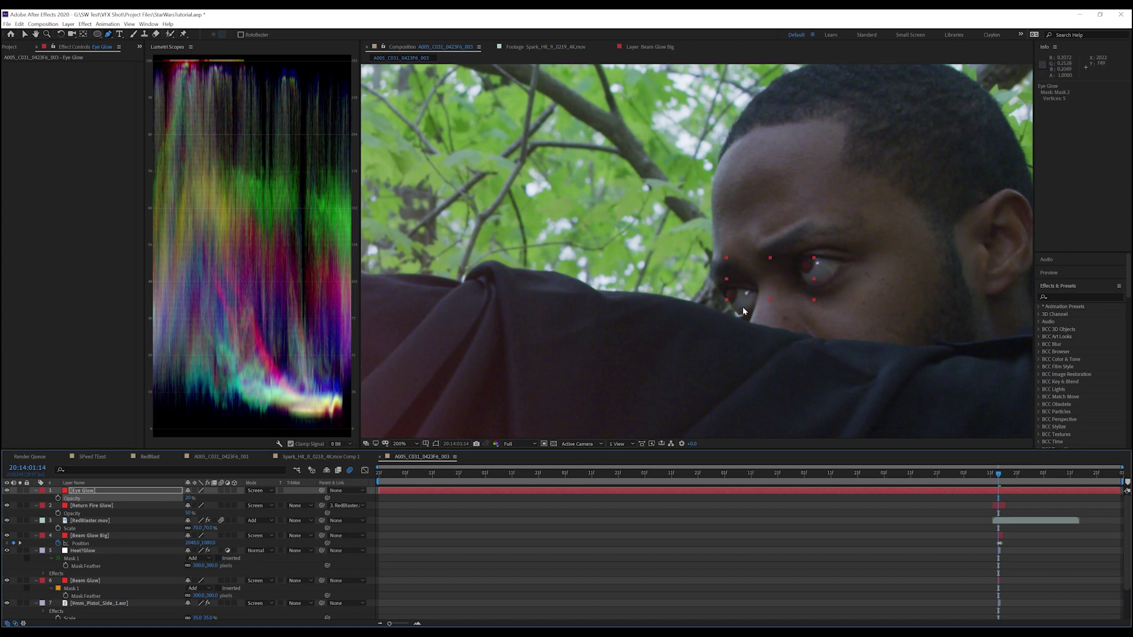
{"action": "key", "text": "v"}
{"action": "key", "text": "shift+slash"}
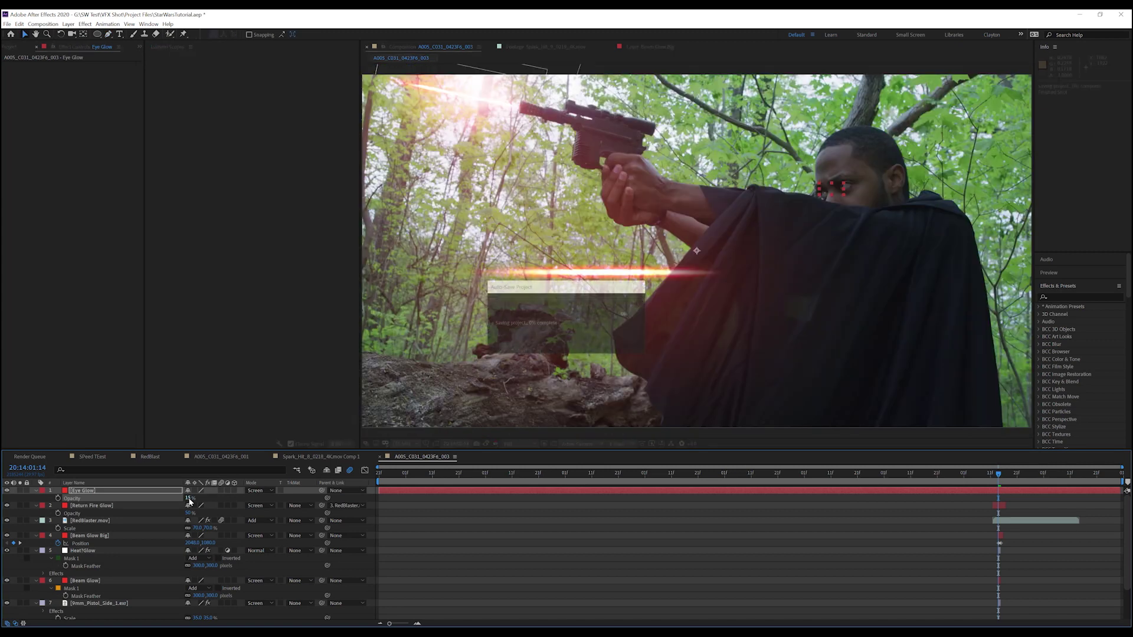